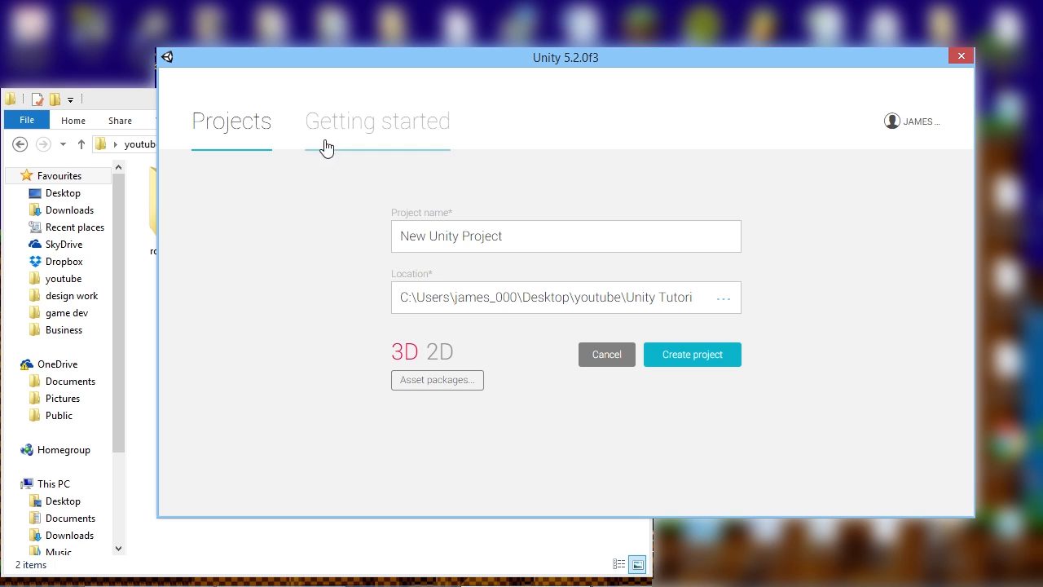
- Create a new 2D project named ActionRPGTutorial in the preset location
left_click(446, 352)
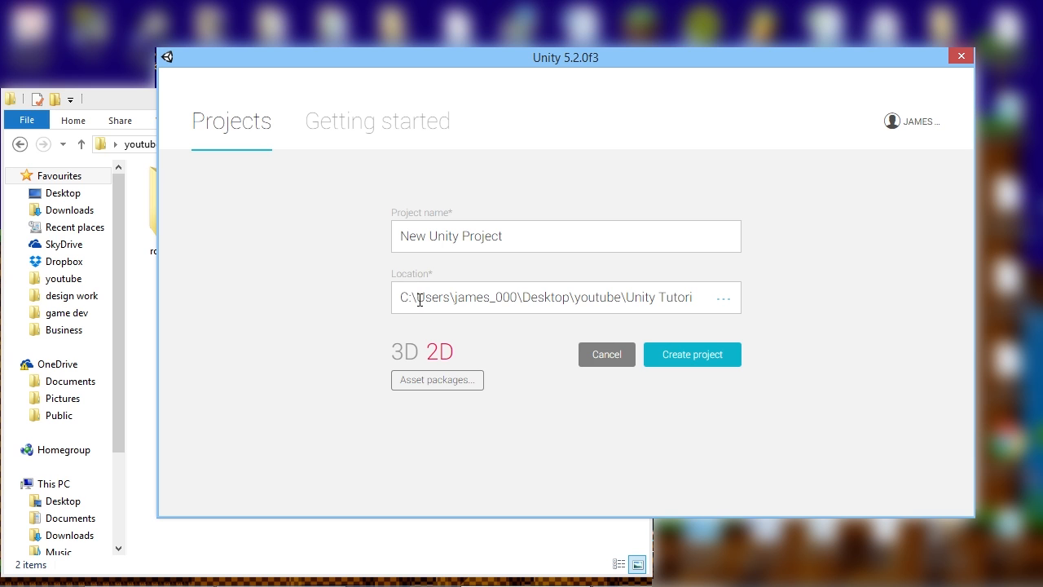
left_click(724, 299)
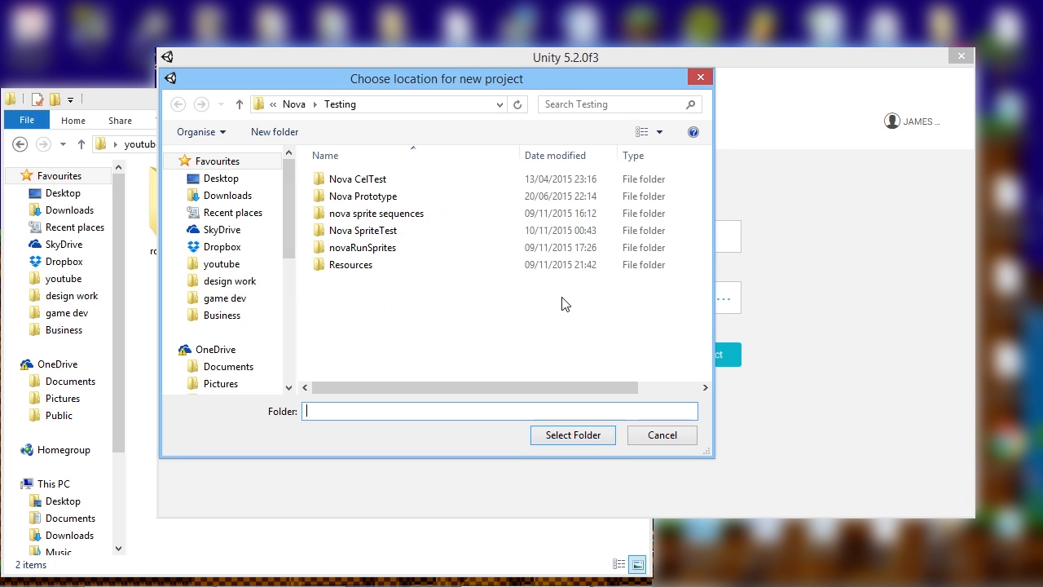
left_click(690, 435)
left_click_drag(525, 237, 383, 249)
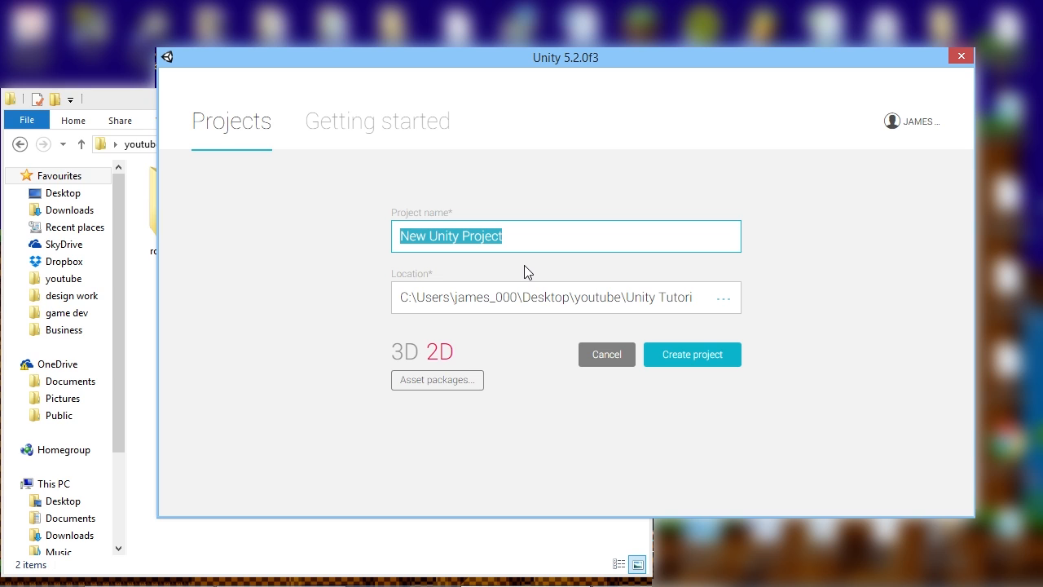
type("Ac")
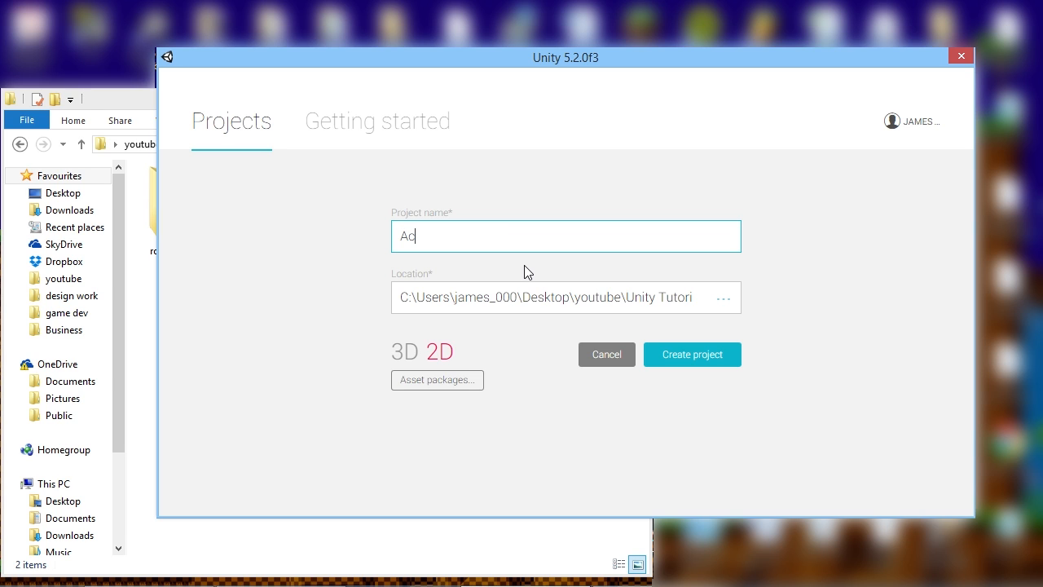
type("tionRPGTutorial")
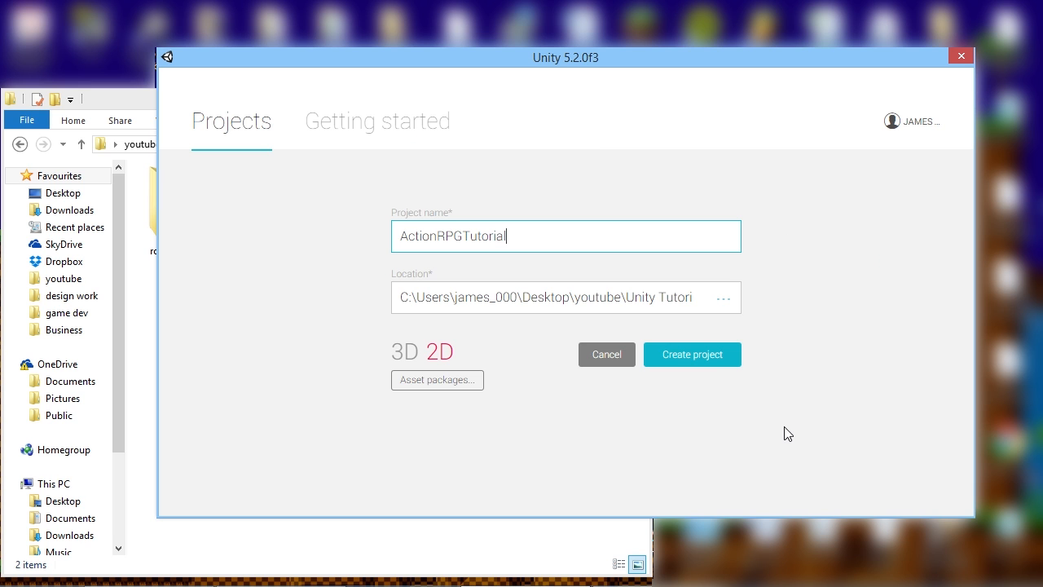
left_click(703, 361)
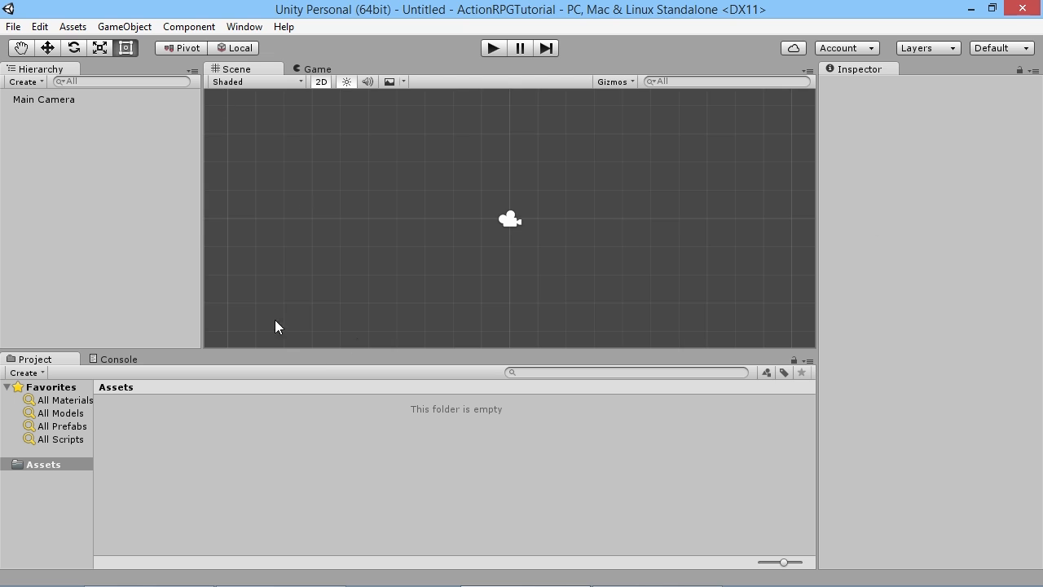
- Try the 2 by 3 editor layout and restore the Default layout
left_click(249, 27)
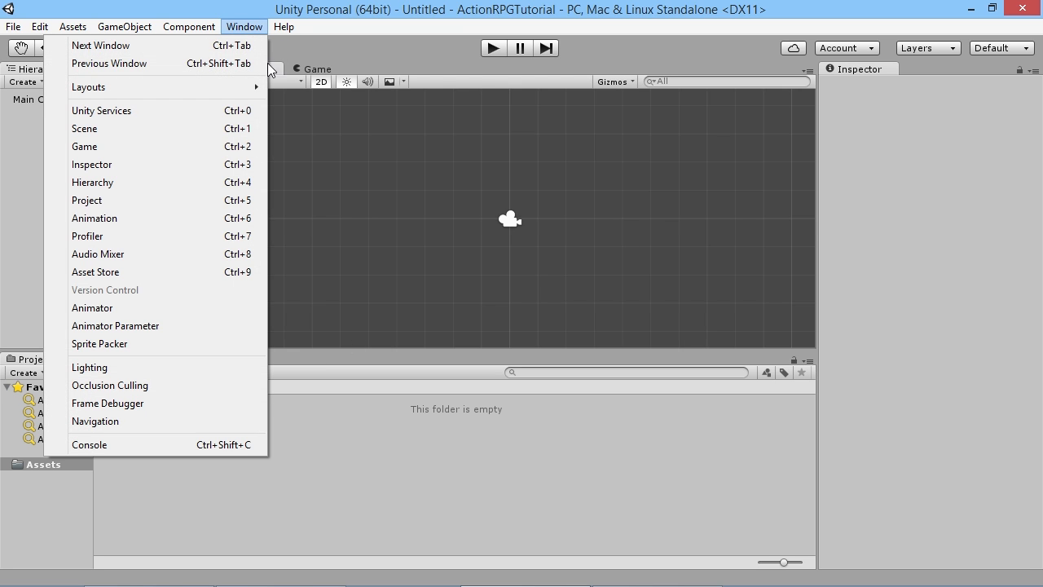
mouse_move(230, 86)
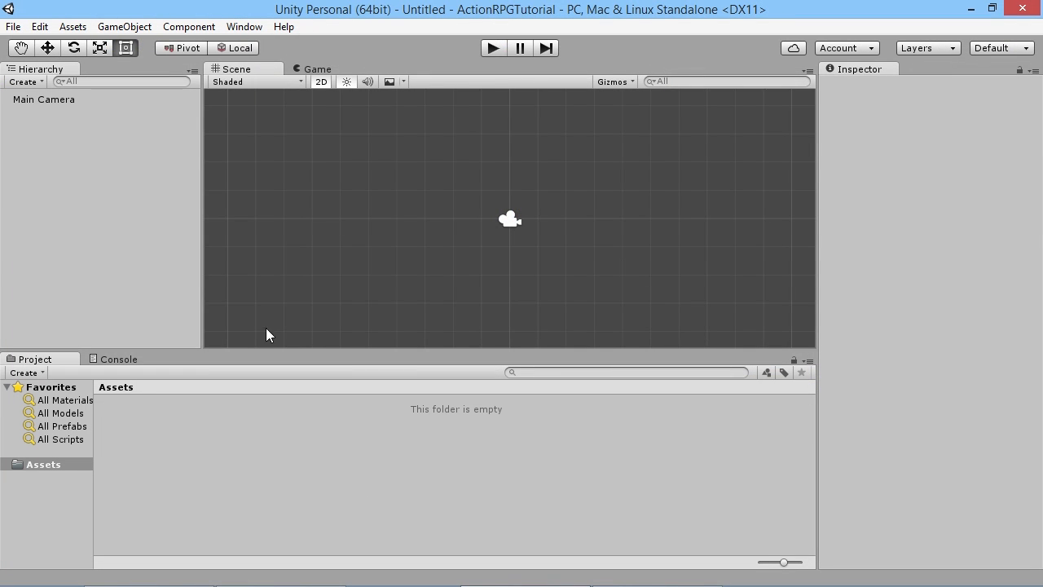
left_click(258, 27)
mouse_move(224, 86)
left_click(308, 88)
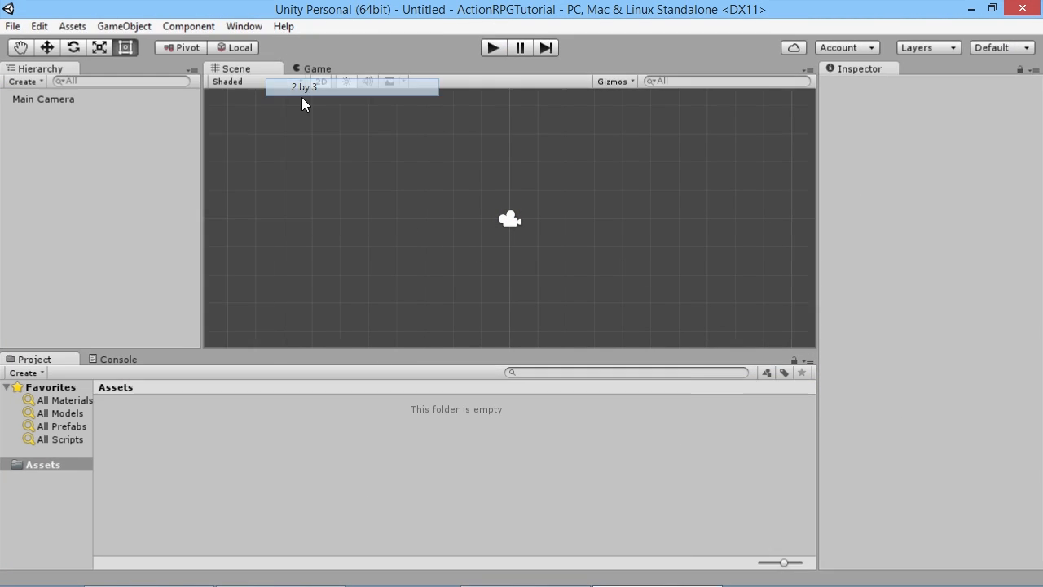
left_click(243, 26)
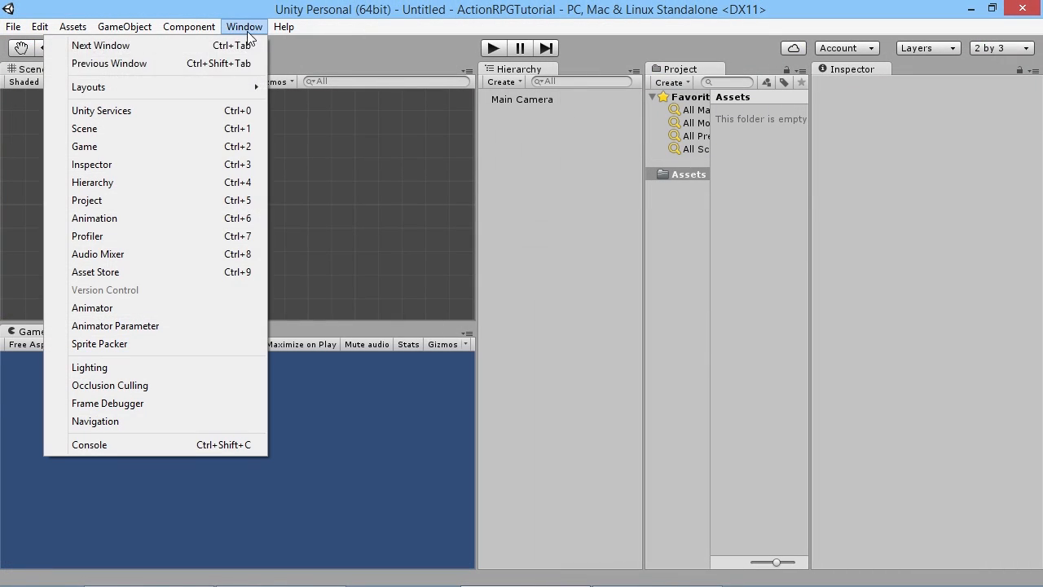
mouse_move(242, 90)
left_click(327, 117)
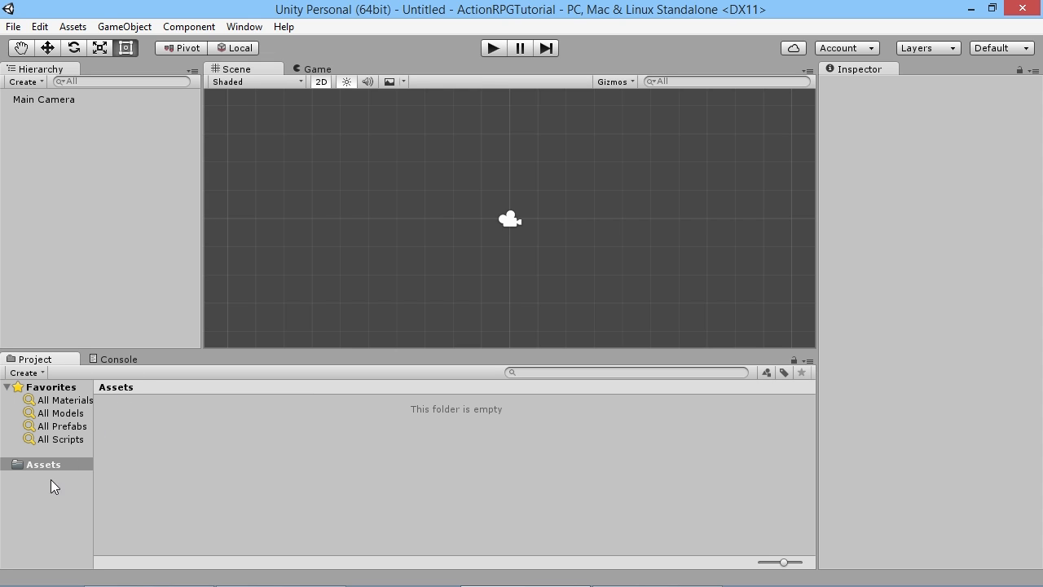
- Create a folder named Scripts in the project's Assets folder
right_click(172, 447)
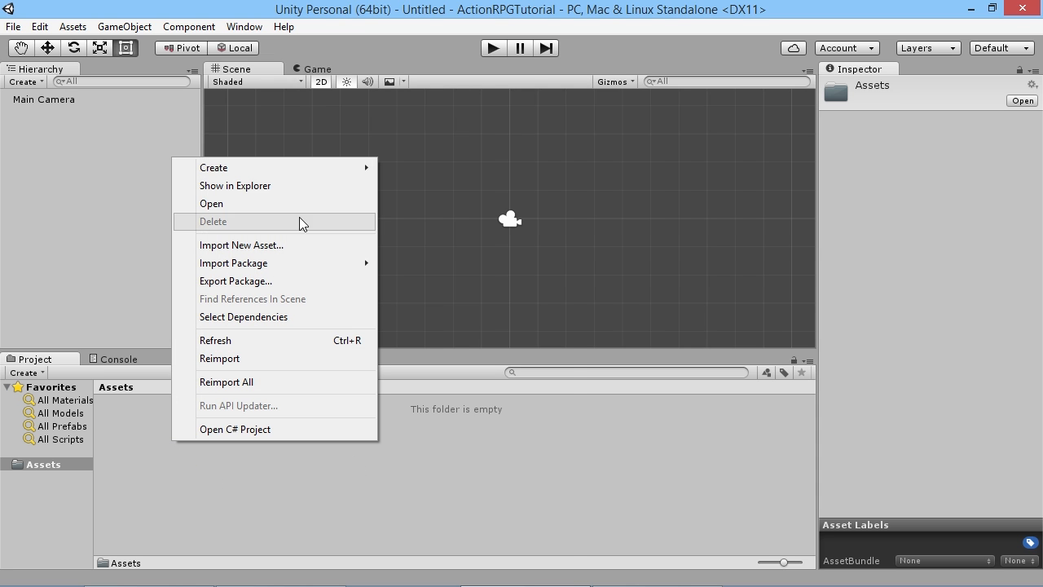
mouse_move(355, 167)
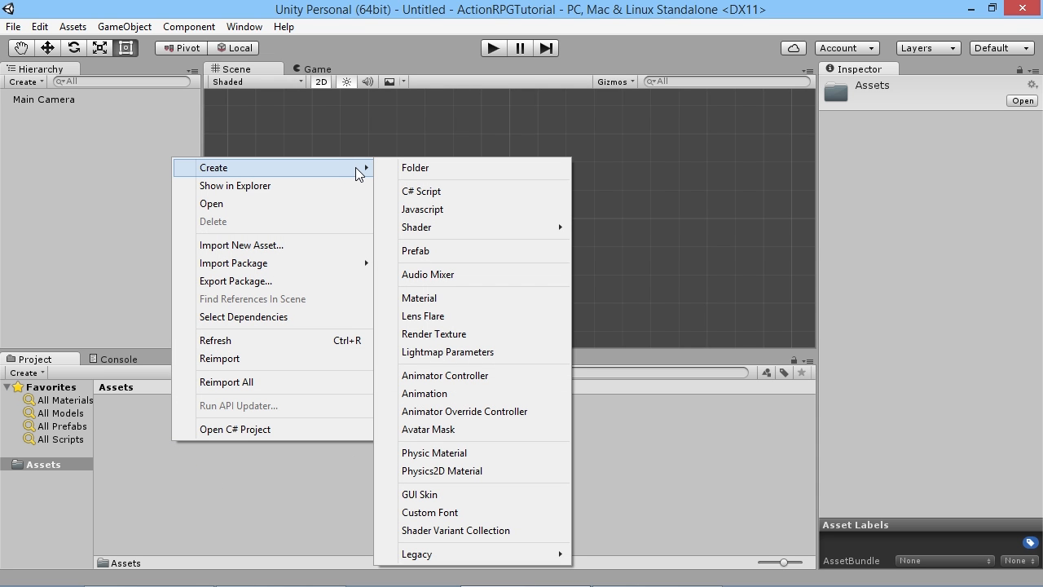
left_click(446, 166)
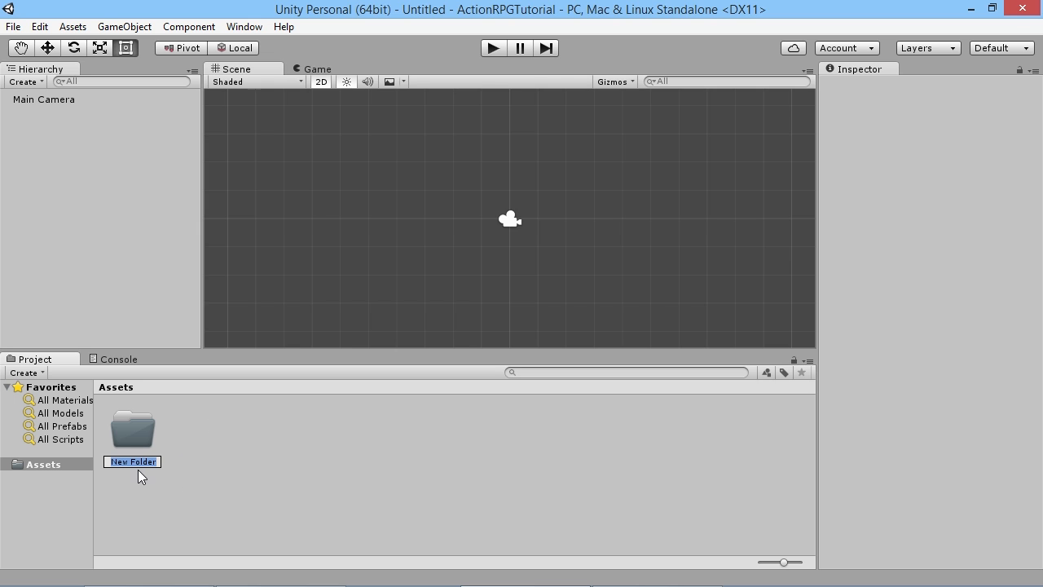
type("Sripts")
key("Left")
key("Left")
key("Left")
type("c")
key("Return")
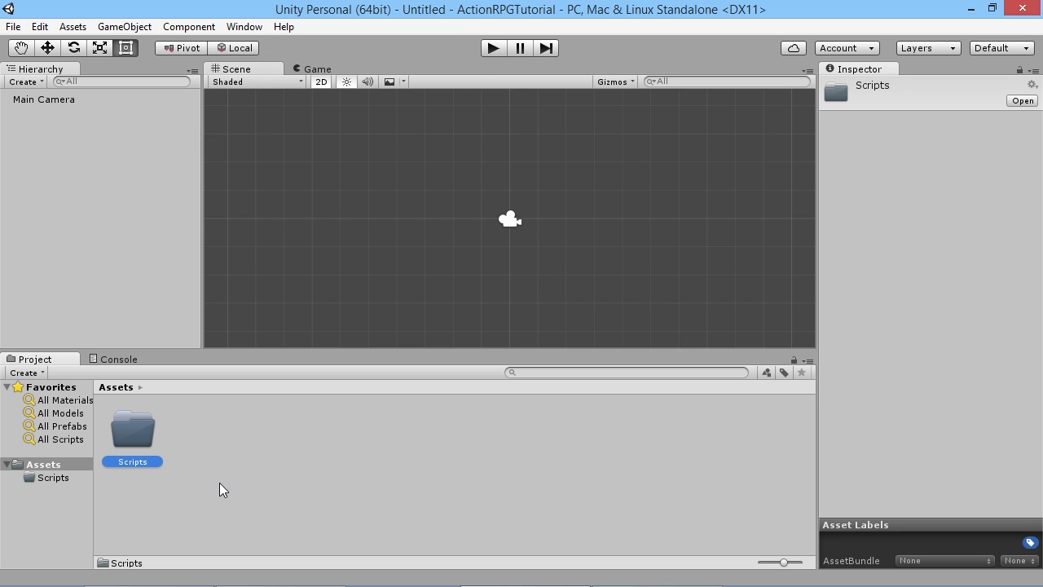
left_click(230, 482)
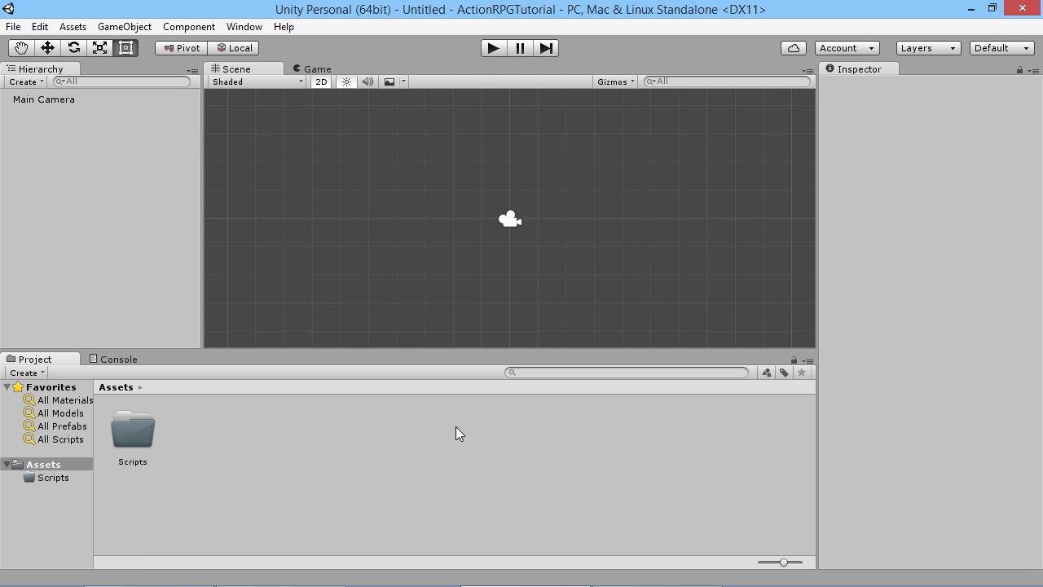
- Create a folder named Art in the project's Assets folder
right_click(218, 450)
mouse_move(336, 186)
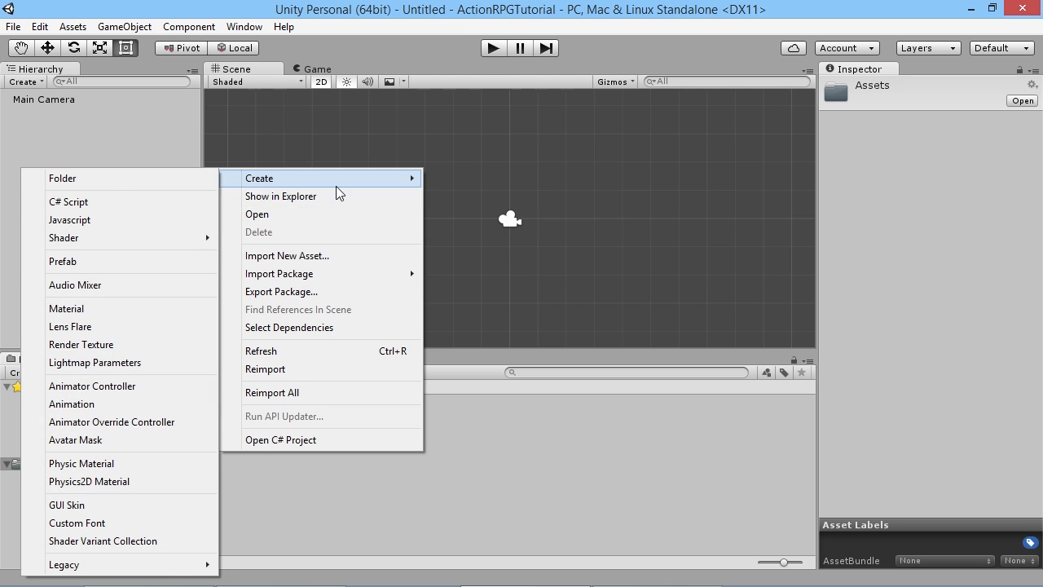
left_click(111, 181)
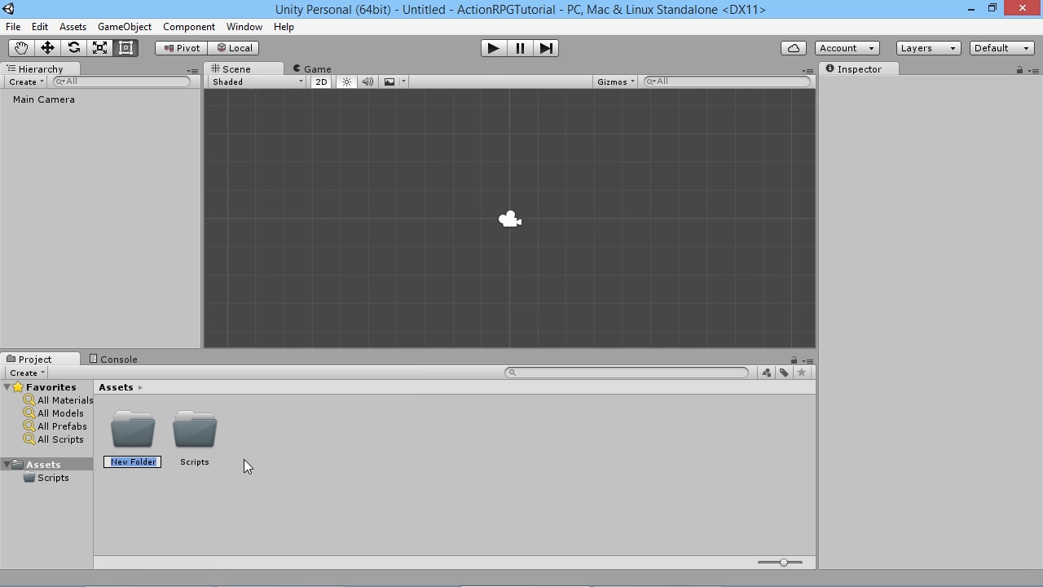
type("Art")
key("Return")
- Create a folder named Audio in the project's Assets folder
right_click(308, 449)
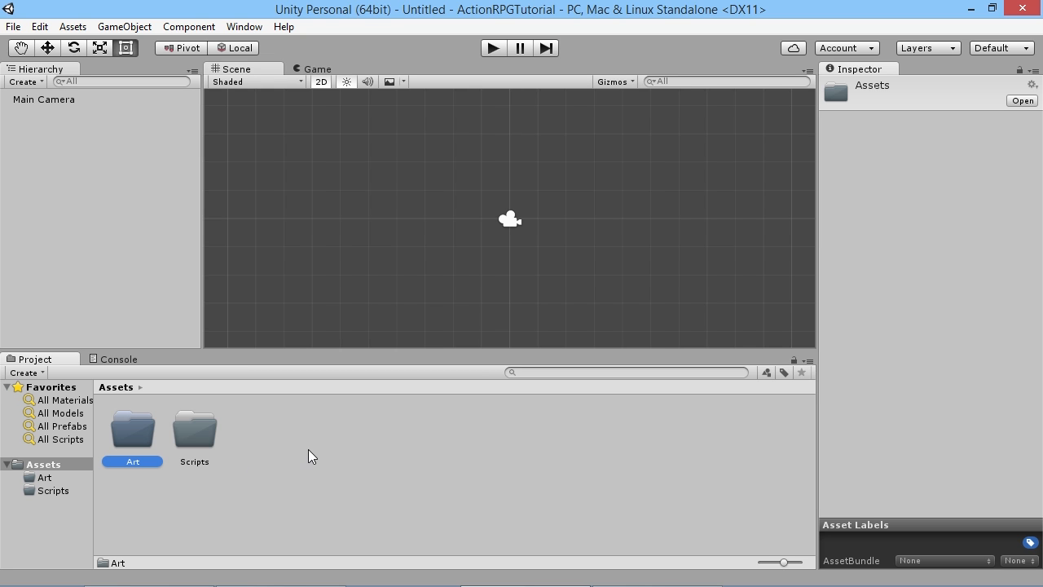
mouse_move(399, 177)
left_click(235, 183)
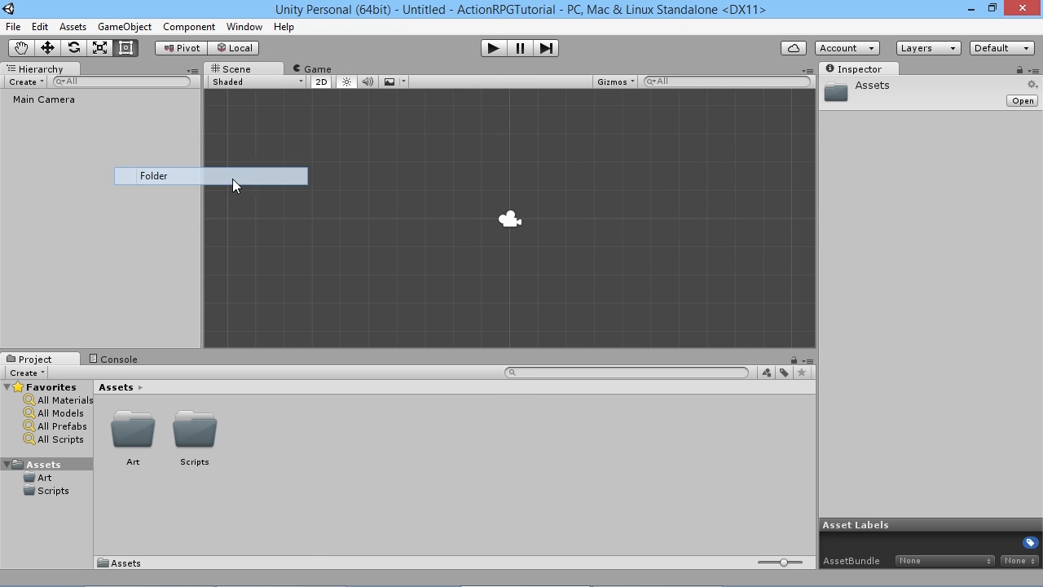
type("Audio")
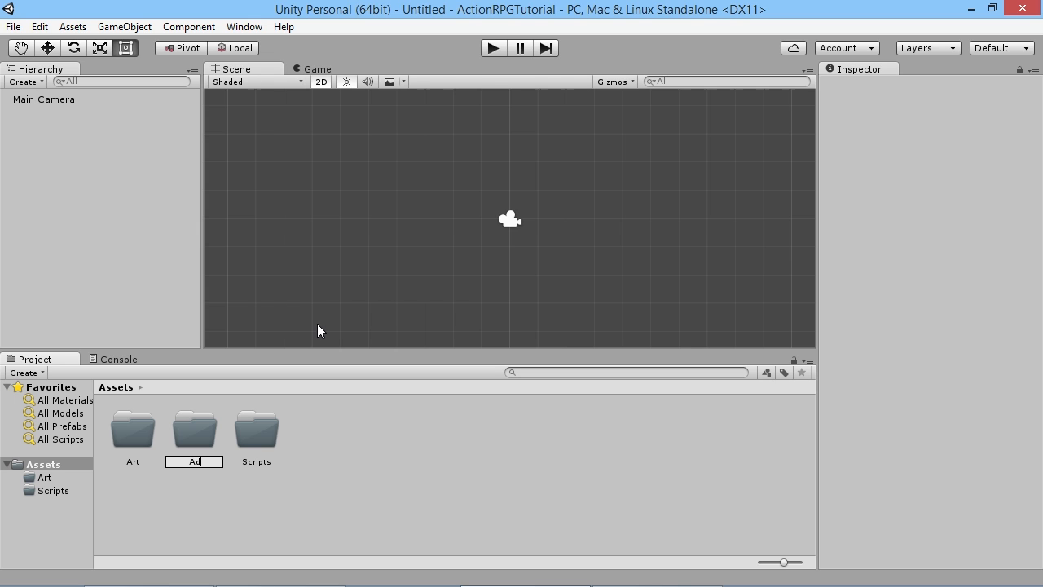
key("Return")
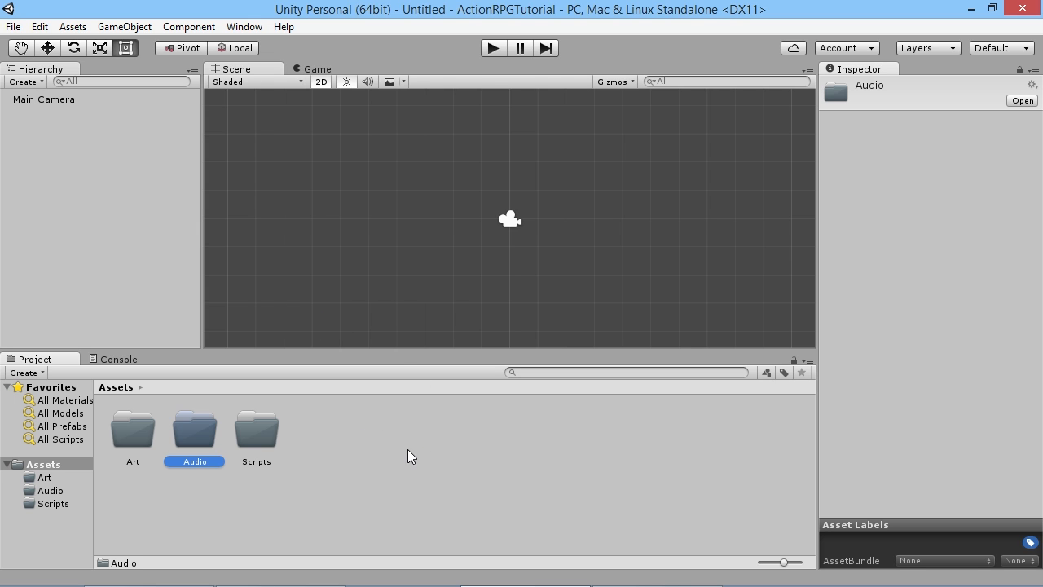
left_click(305, 495)
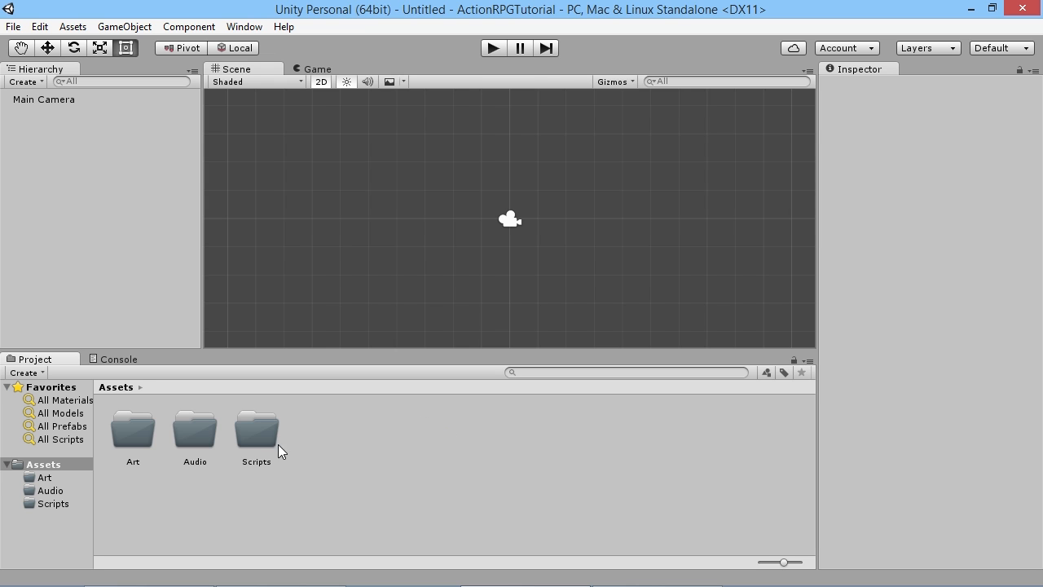
- Switch to the Resources folder in File Explorer and view the character sprite sheet GamesPlusJames_RPG-Character.png enlarged, closing the image when done
left_click(265, 574)
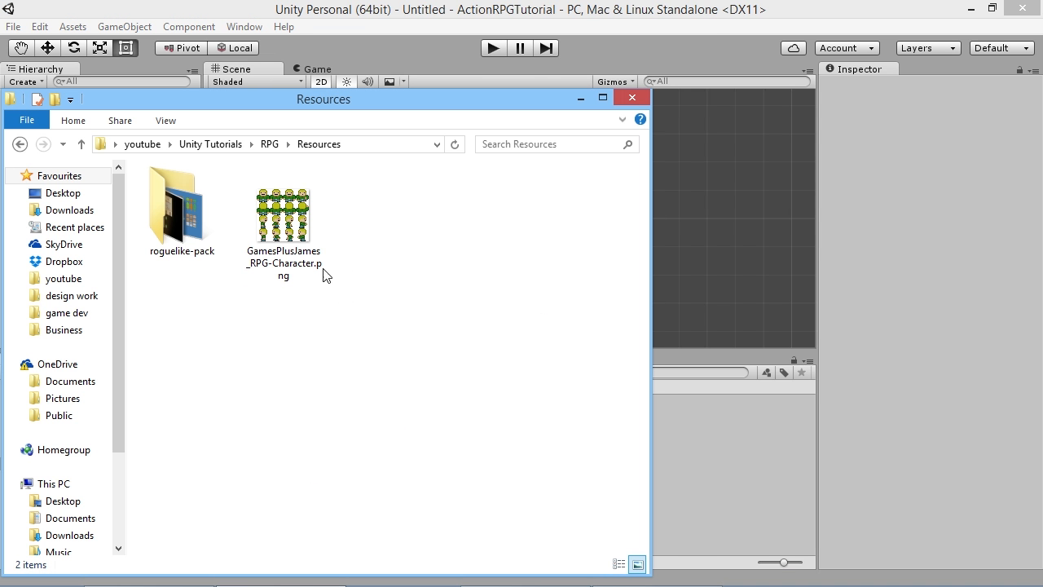
left_click_drag(367, 112, 728, 65)
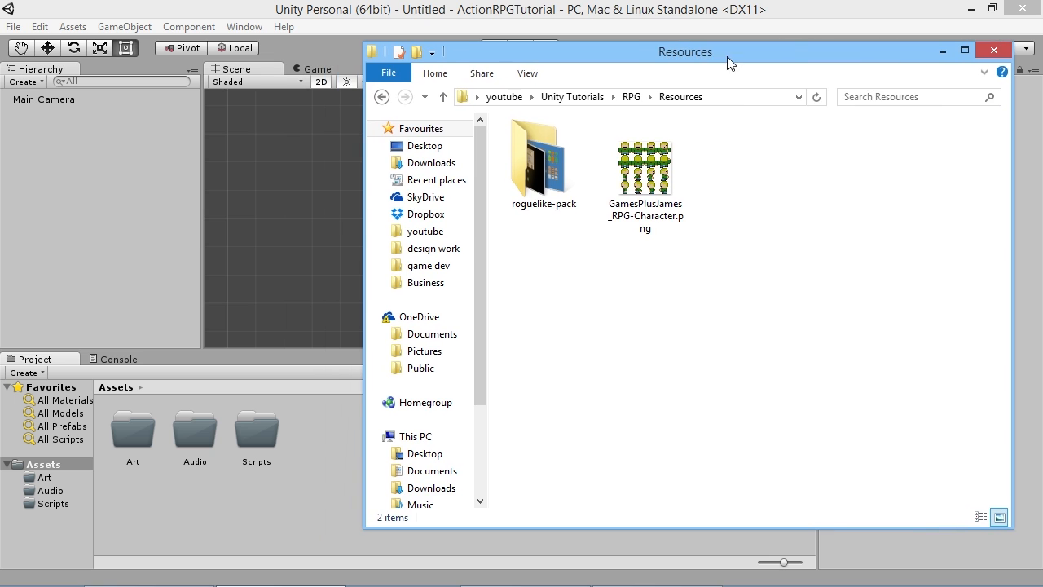
left_click(674, 180)
double_click(667, 179)
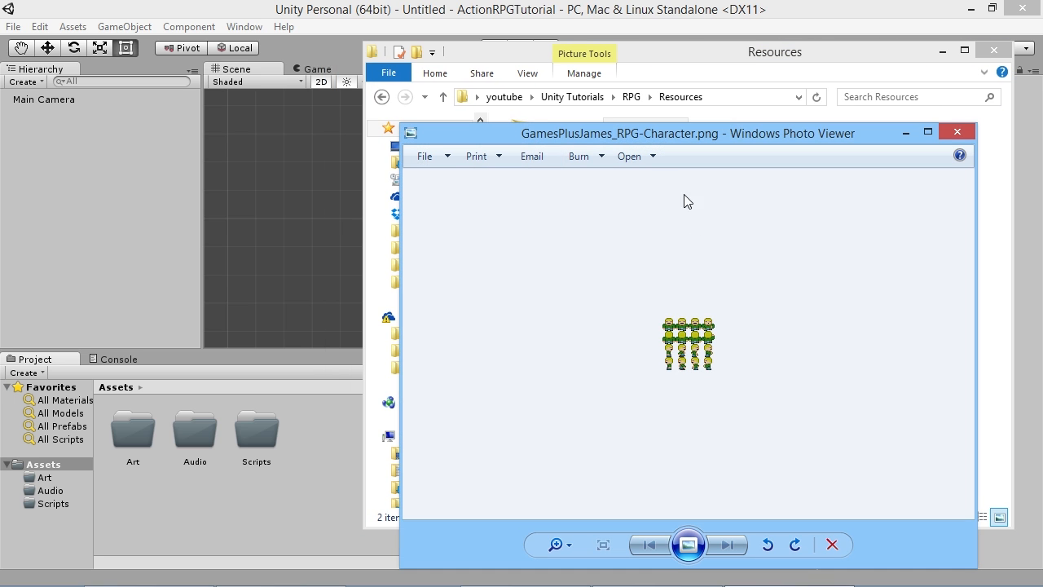
scroll(701, 368, "up", 2)
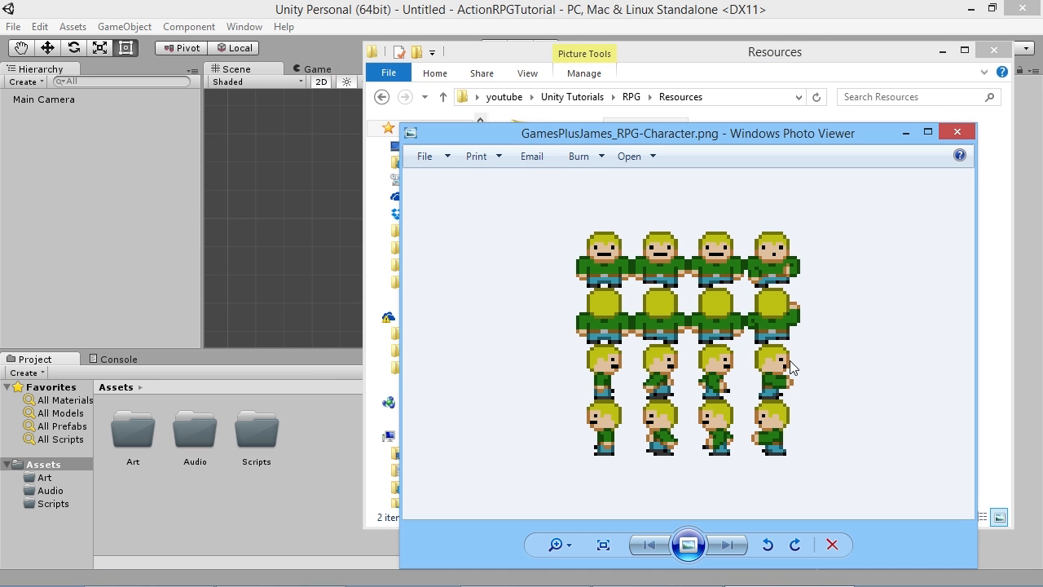
left_click(955, 133)
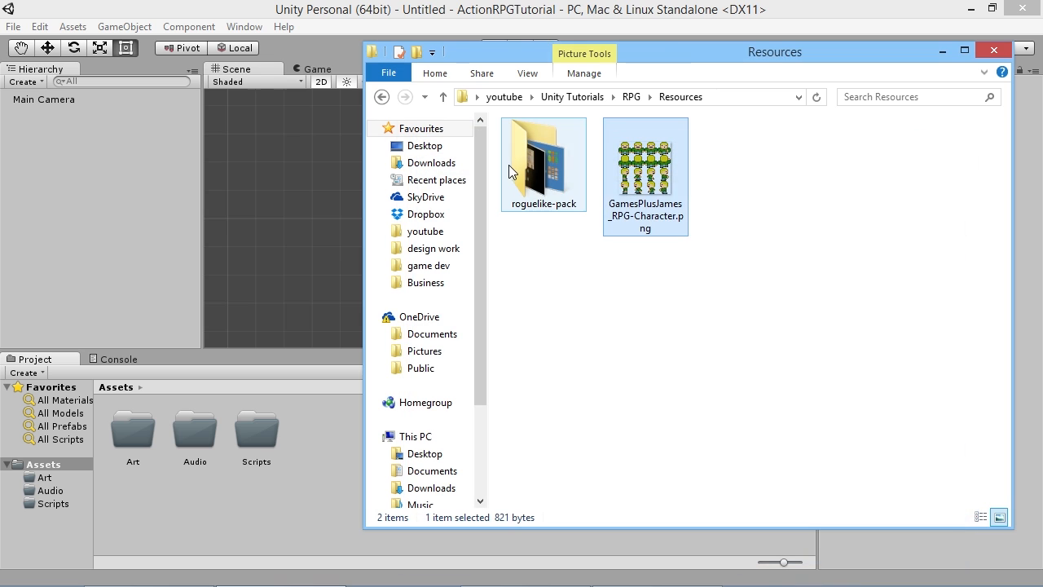
- Browse into the roguelike-pack folder and open its Spritesheet subfolder
left_click(544, 169)
double_click(544, 169)
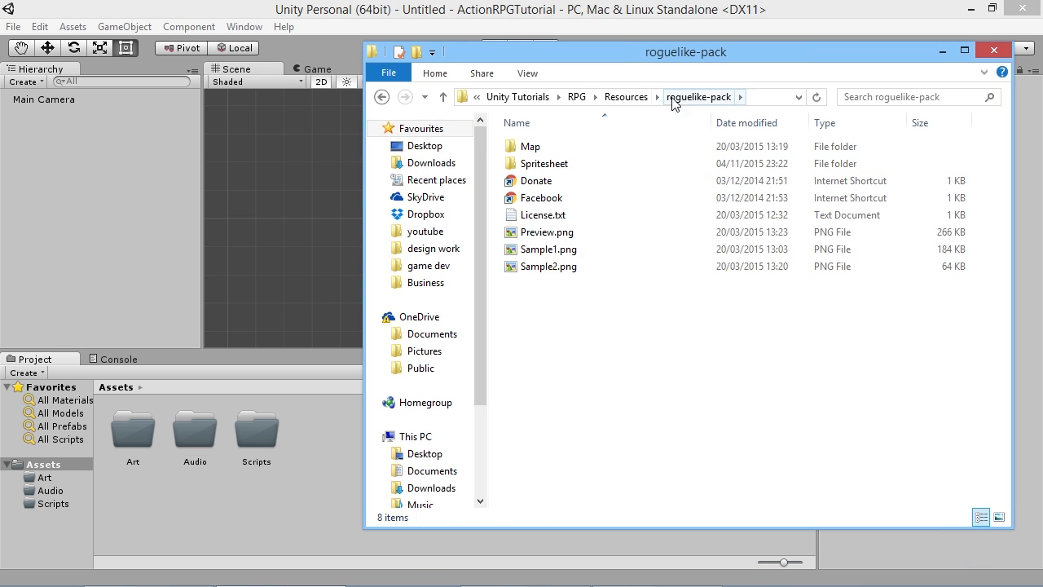
left_click(625, 96)
double_click(540, 176)
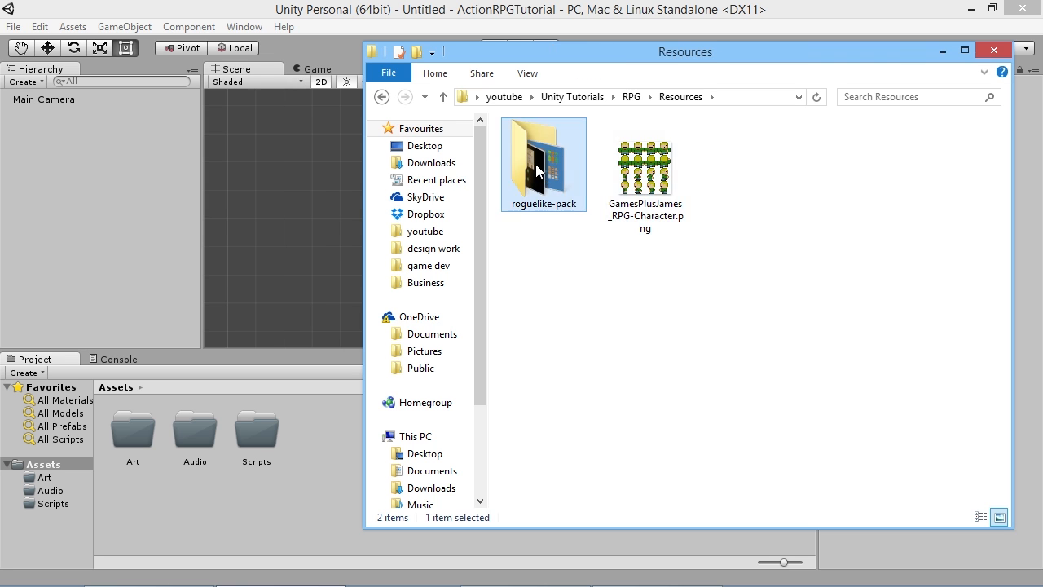
double_click(556, 163)
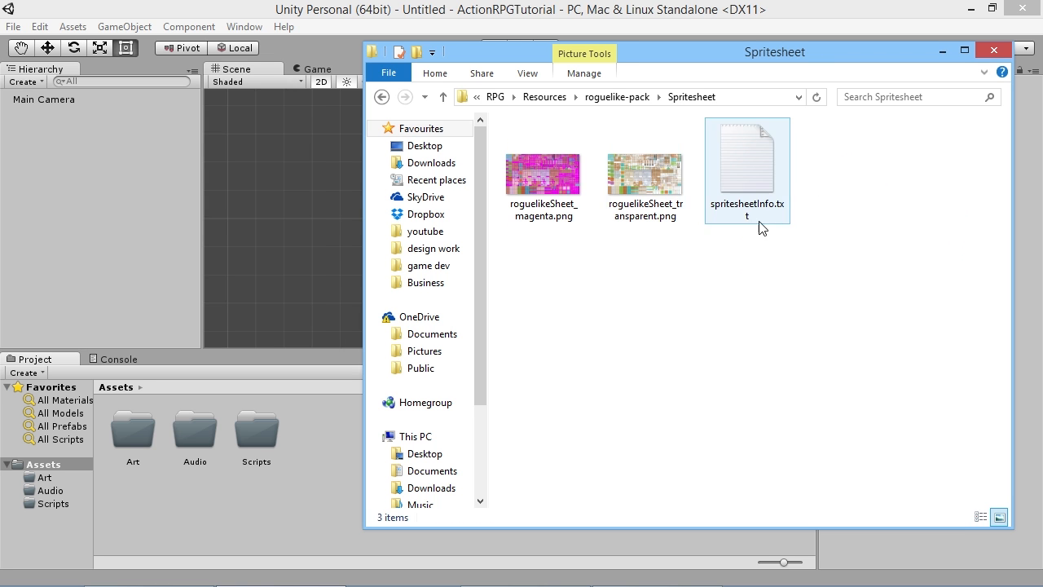
- Open roguelikeSheet_transparent.png and examine its terrain, furniture and building tiles up close
double_click(637, 187)
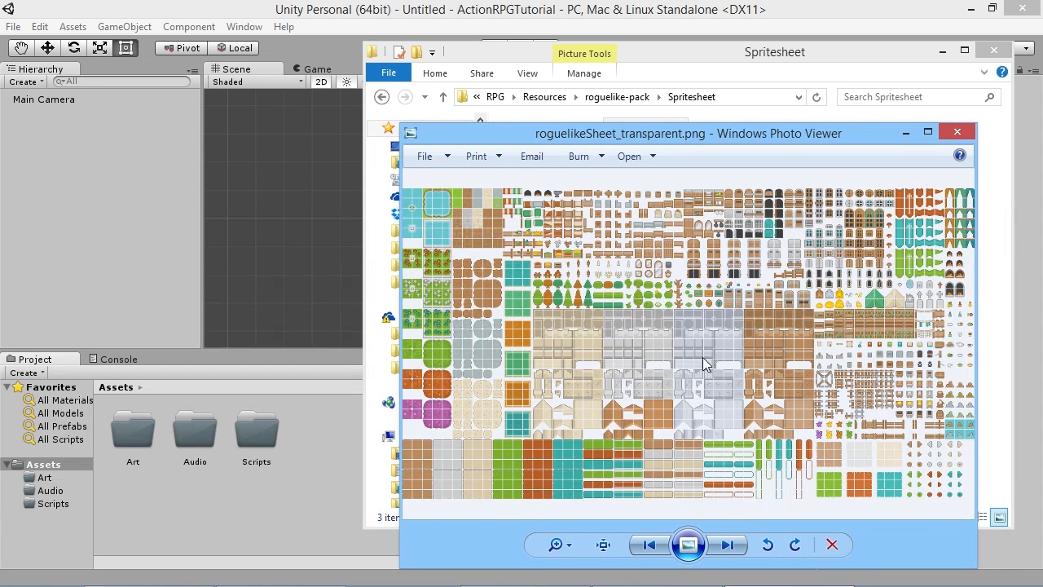
scroll(530, 337, "up", 6)
left_click_drag(491, 280, 826, 421)
left_click_drag(576, 281, 672, 396)
left_click_drag(665, 379, 353, 377)
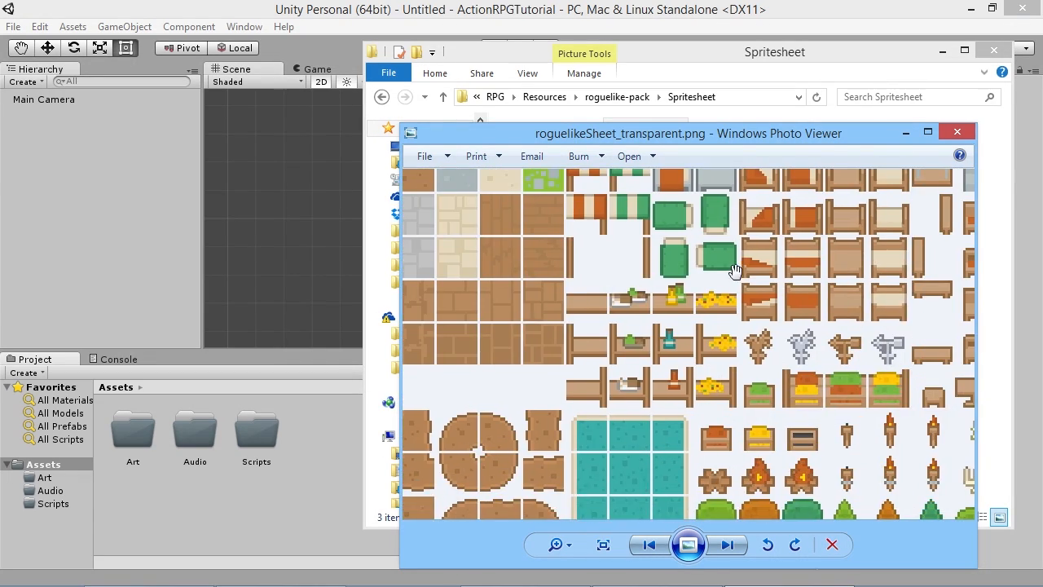
left_click_drag(736, 272, 538, 342)
left_click_drag(886, 420, 501, 303)
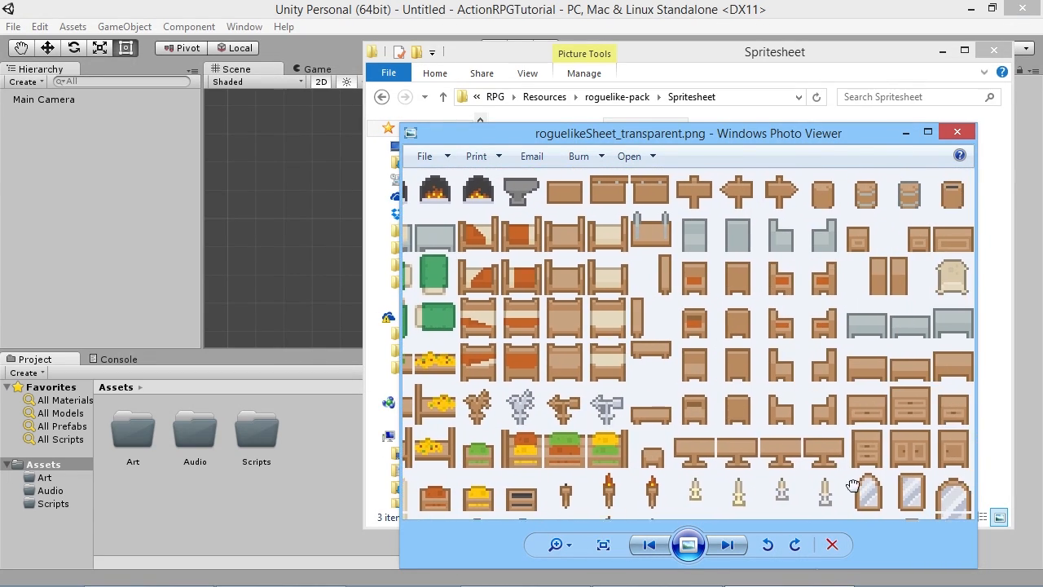
left_click_drag(859, 497, 707, 293)
left_click_drag(812, 473, 647, 289)
left_click_drag(739, 401, 510, 222)
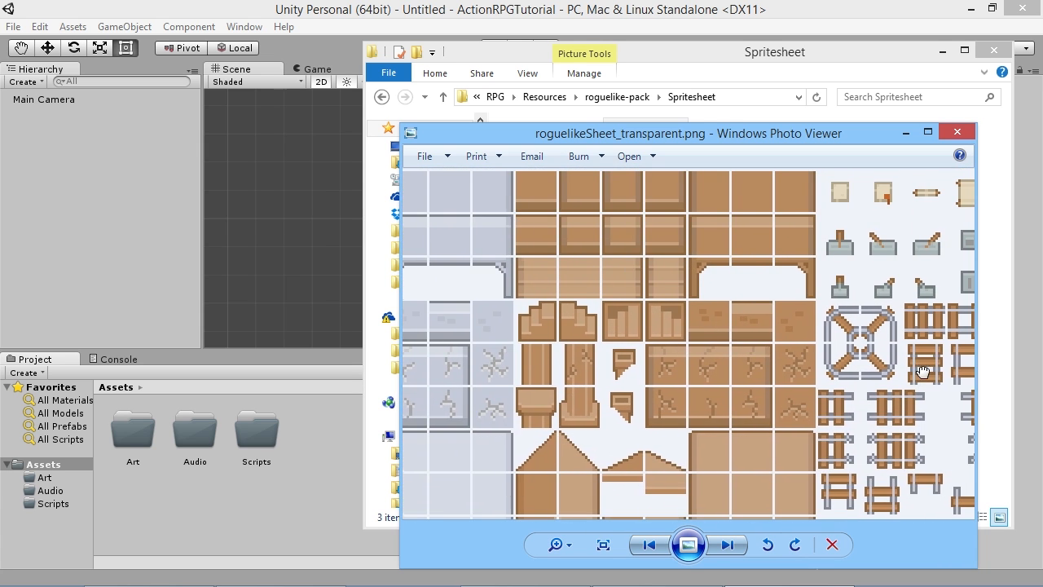
- Examine the remaining tiles of the roguelike sheet, including rails, fences and coloured panels, and close the image
left_click_drag(923, 371, 521, 326)
left_click_drag(734, 391, 757, 338)
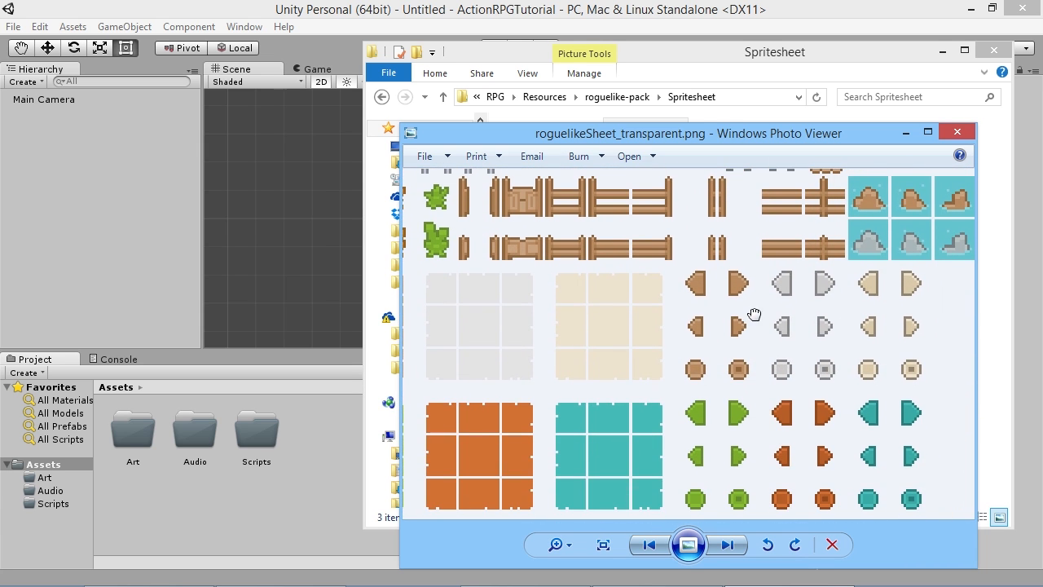
left_click(957, 132)
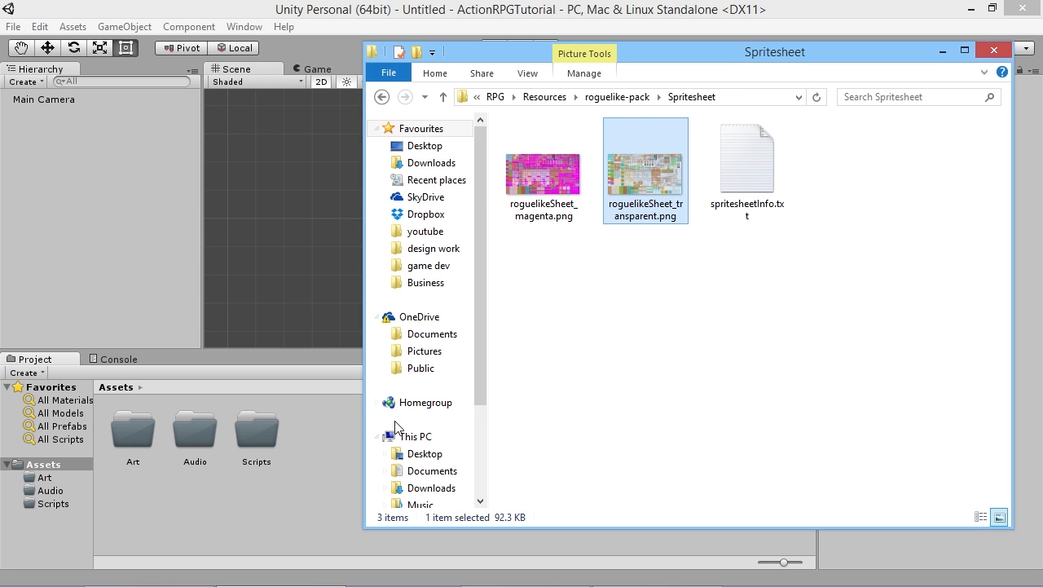
- Switch to Unity, open the Art folder and import roguelikeSheet_transparent.png into it from File Explorer's Spritesheet folder
left_click(285, 500)
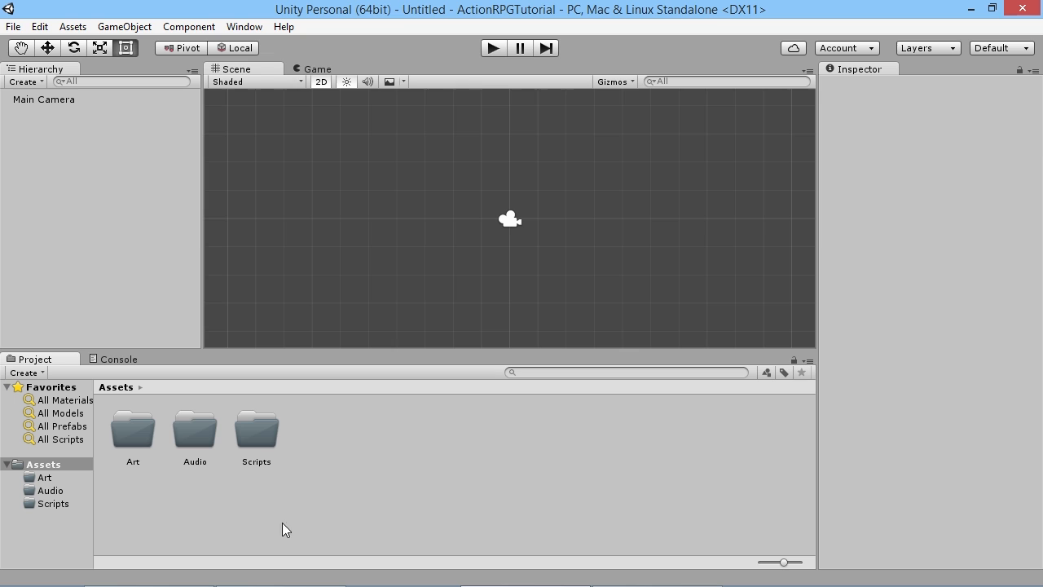
double_click(132, 435)
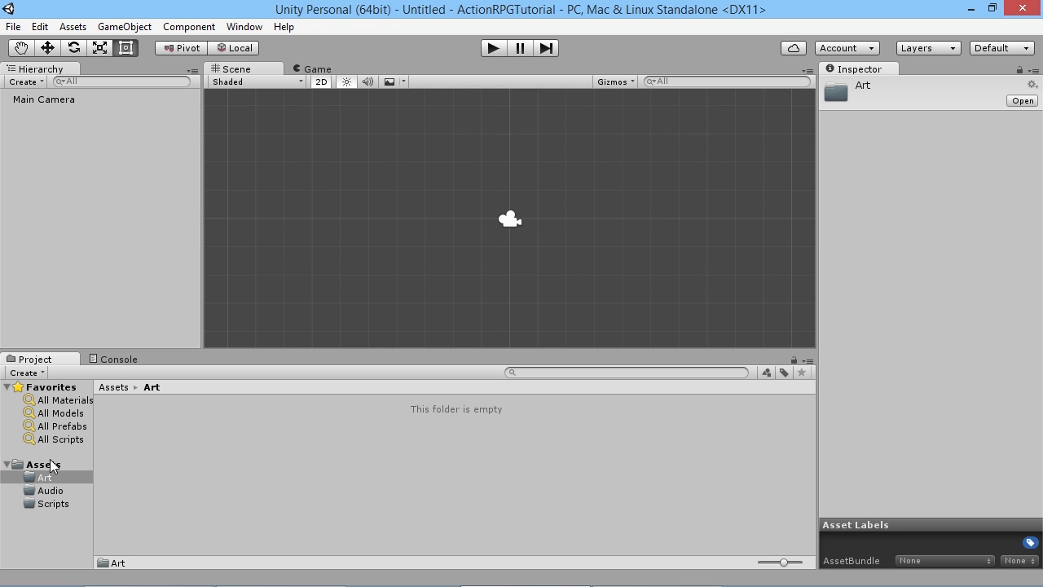
mouse_move(269, 583)
left_click(324, 575)
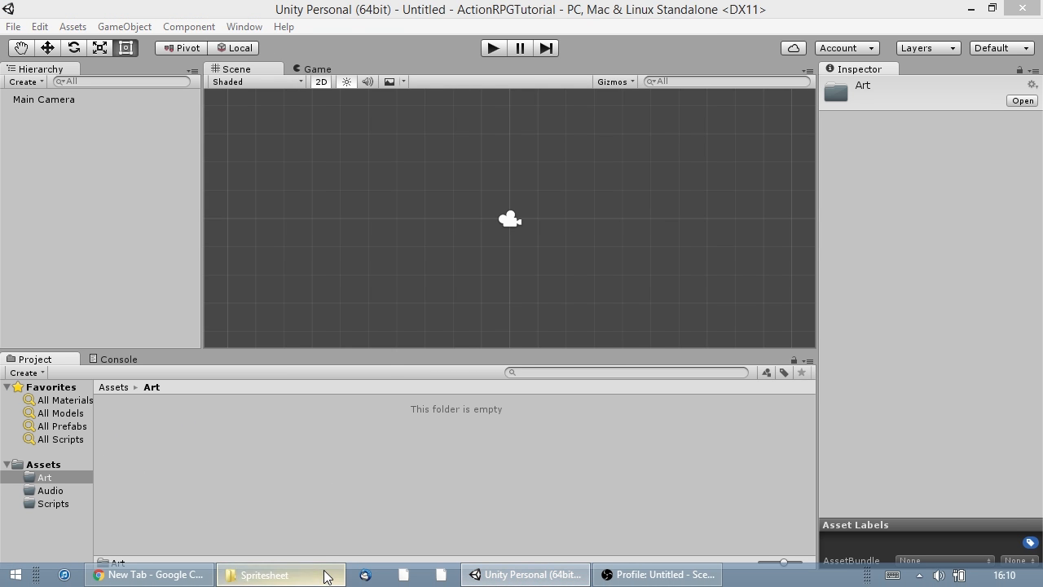
left_click_drag(661, 177, 201, 463)
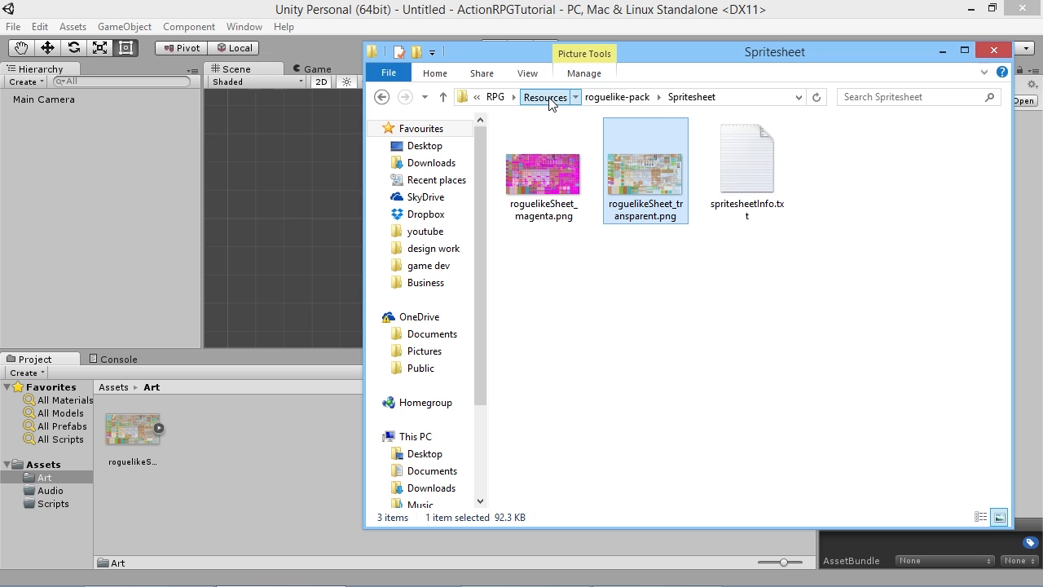
- Import GamesPlusJames_RPG-Character.png from the Resources folder into Unity's Art folder, and select the roguelike sheet asset back in Unity
left_click(545, 97)
left_click_drag(643, 175, 237, 433)
left_click(281, 499)
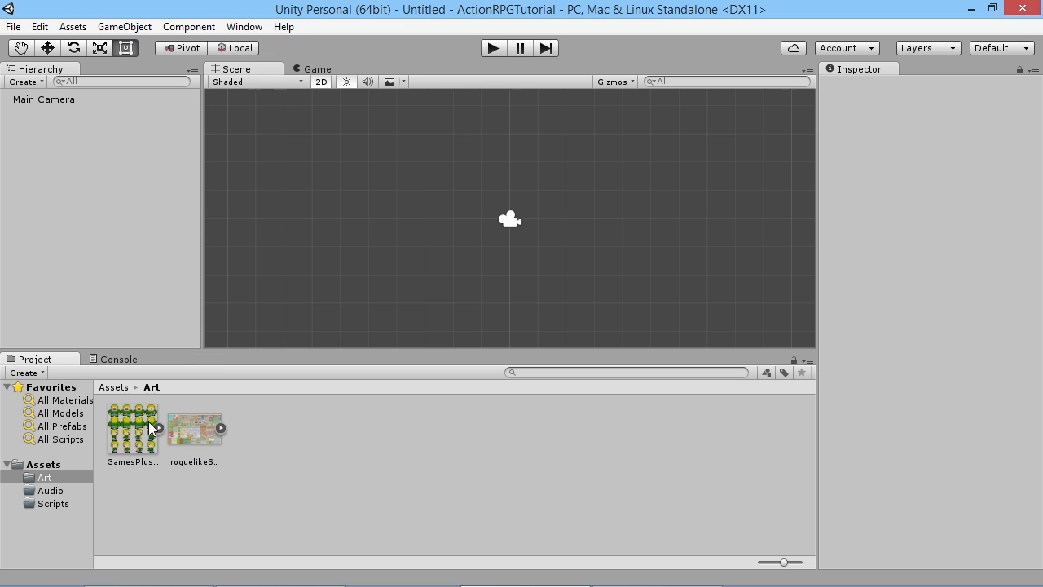
left_click(197, 425)
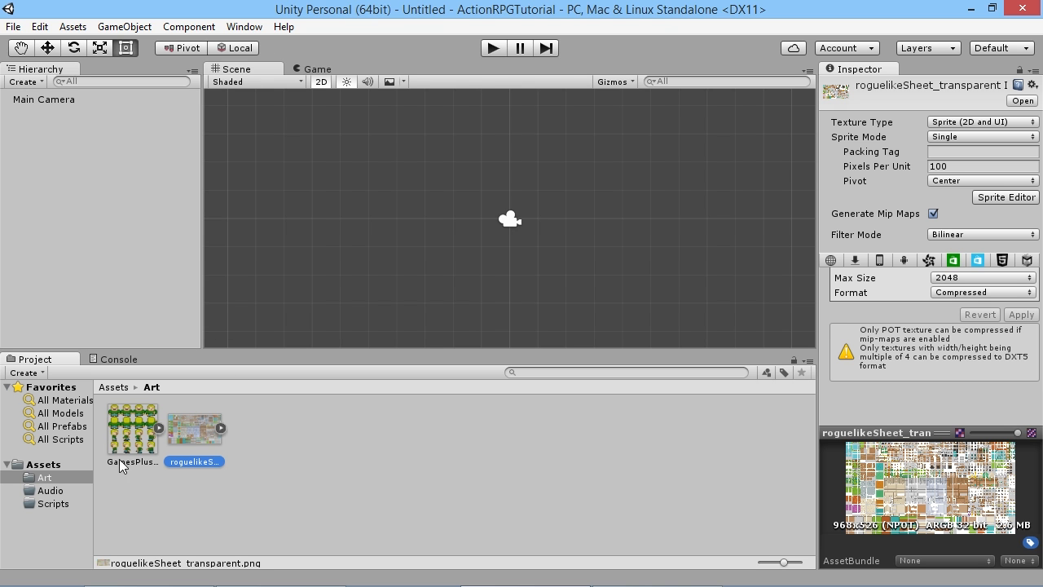
- Place the character sprite sheet in the scene, inspect its rendering up close, and delete it from the scene
left_click_drag(128, 438, 499, 174)
scroll(511, 179, "up", 3)
middle_click_drag(500, 174, 479, 241)
scroll(479, 241, "up", 10)
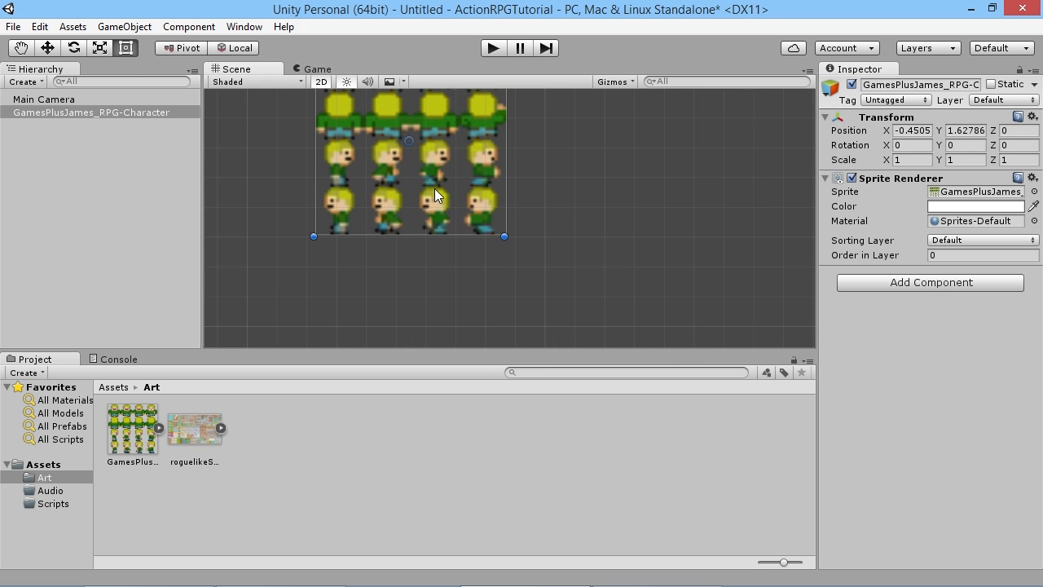
middle_click_drag(463, 241, 504, 260)
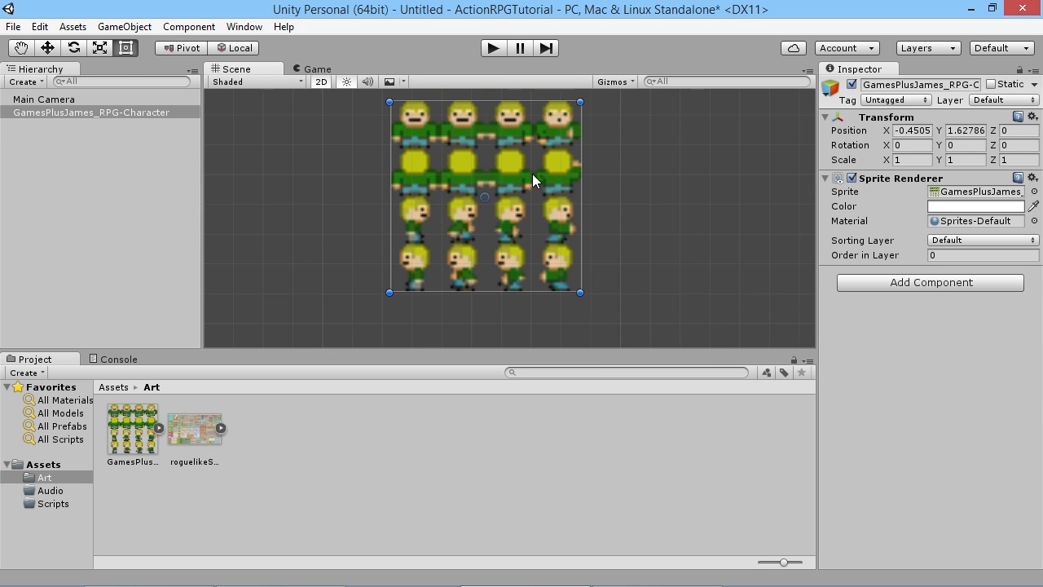
key("Delete")
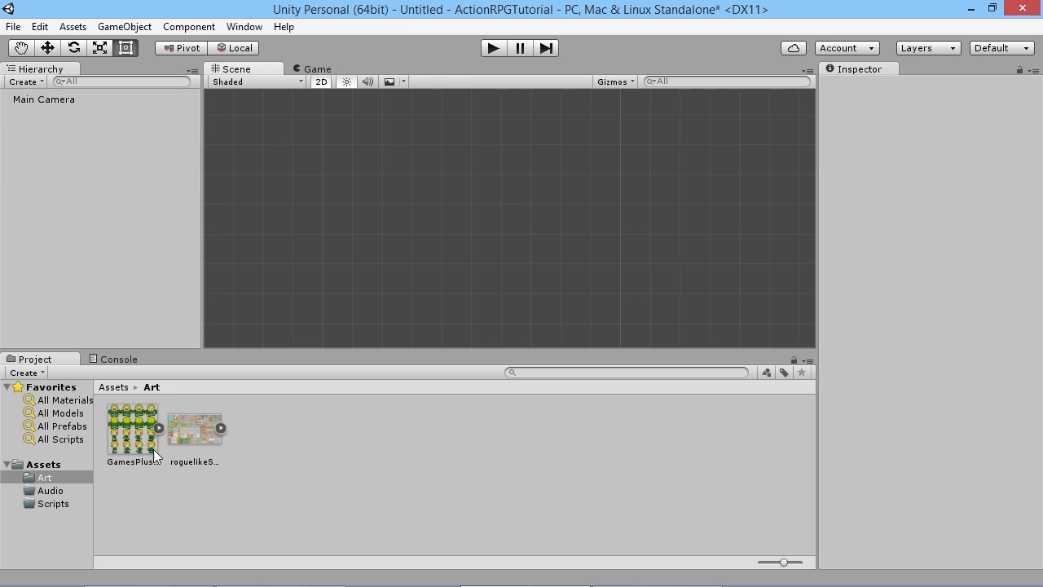
- Open the character sheet's source image from the Art folder, examine its individual frames enlarged, and close the image
left_click(127, 428)
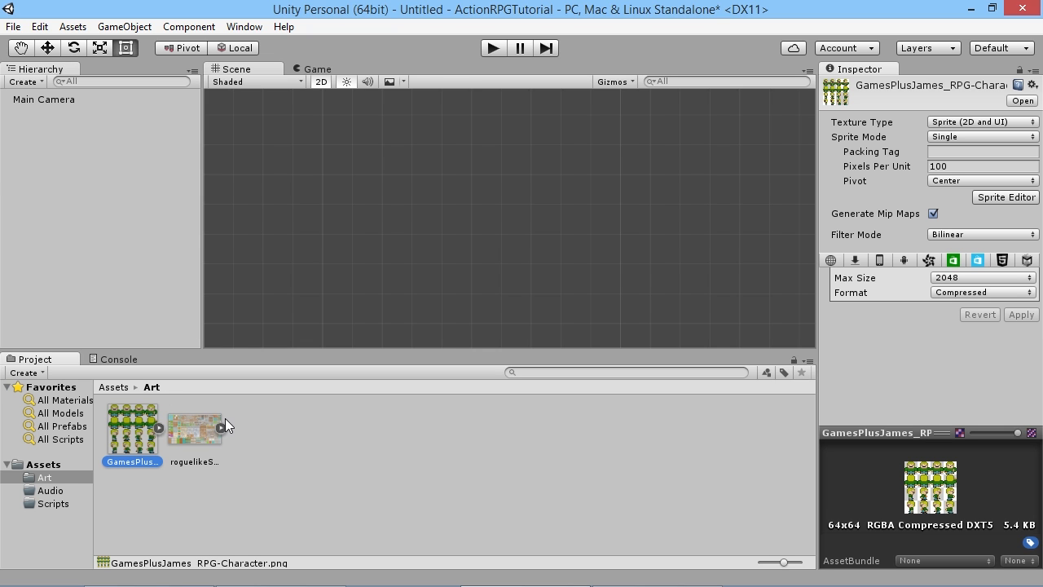
double_click(134, 423)
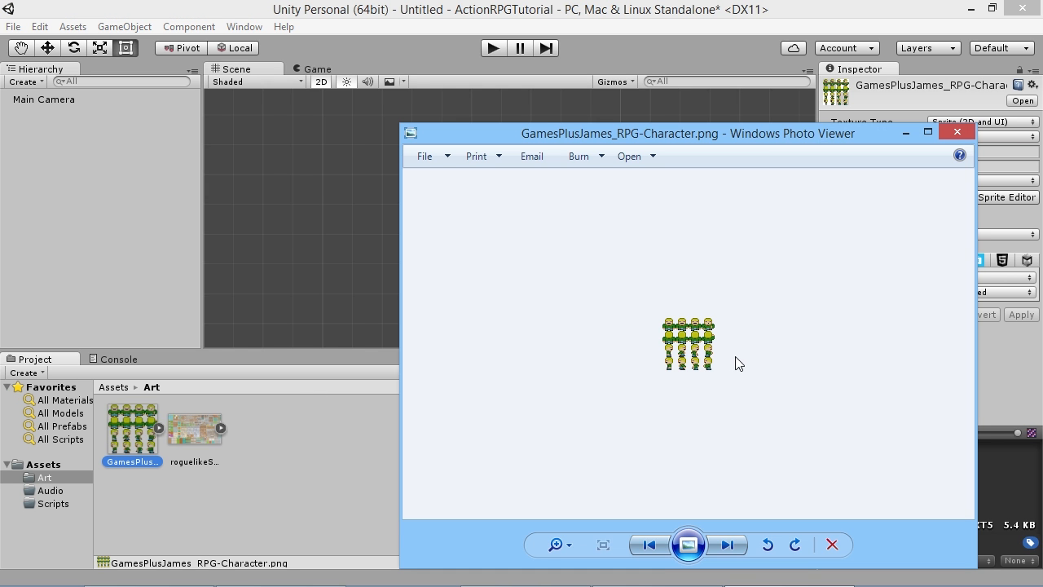
scroll(675, 334, "up", 5)
scroll(619, 290, "up", 1)
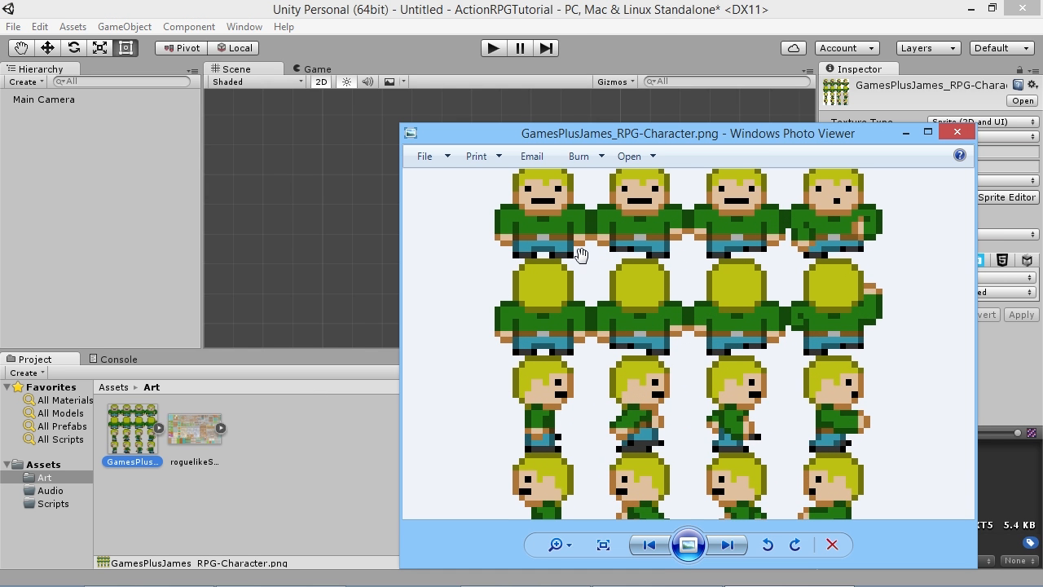
left_click_drag(581, 254, 611, 305)
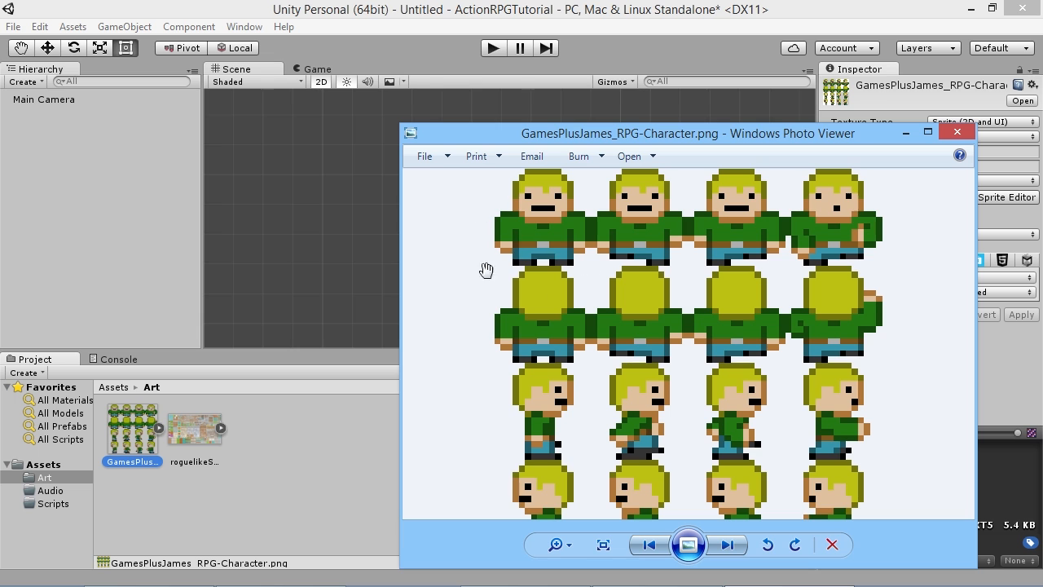
left_click(957, 131)
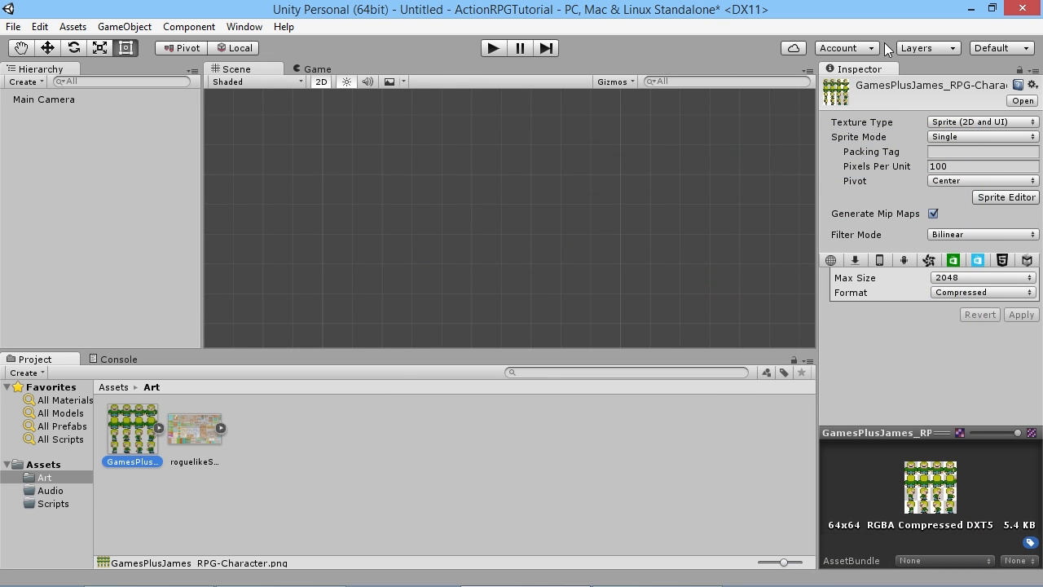
- Set the character sheet's Pixels Per Unit to 16 and apply the import settings
left_click(930, 166)
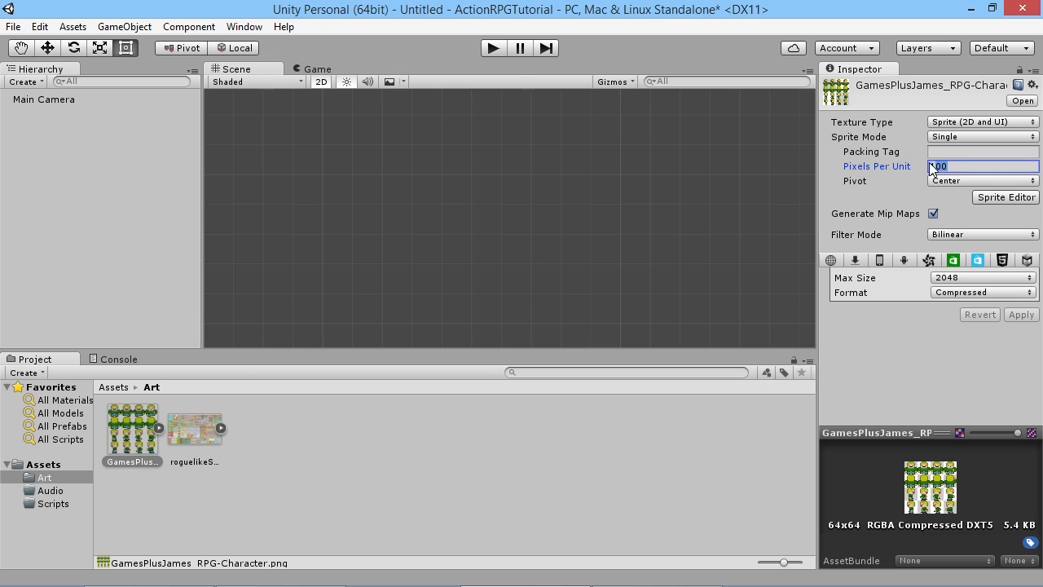
type("16")
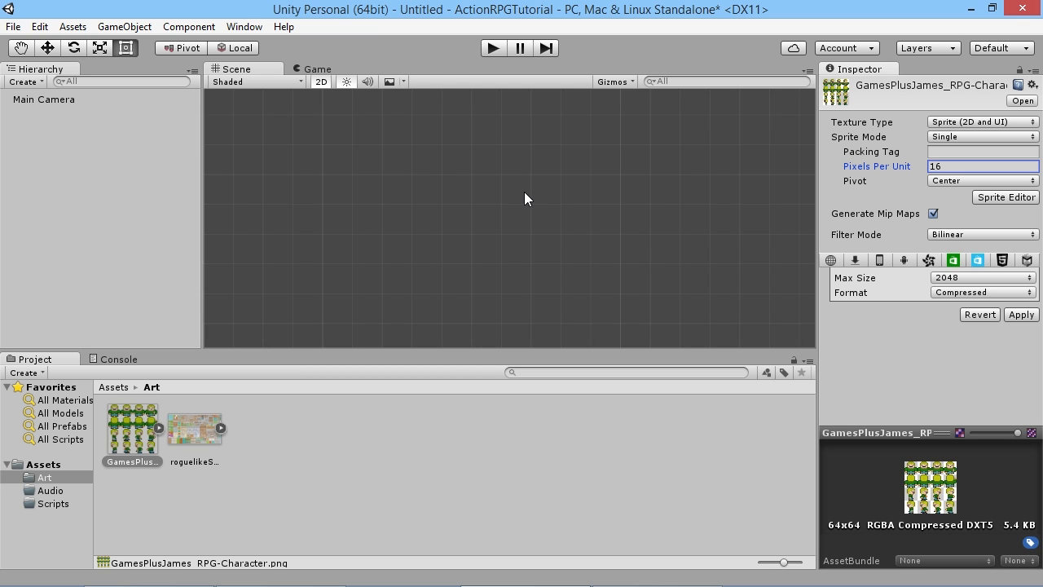
left_click(193, 428)
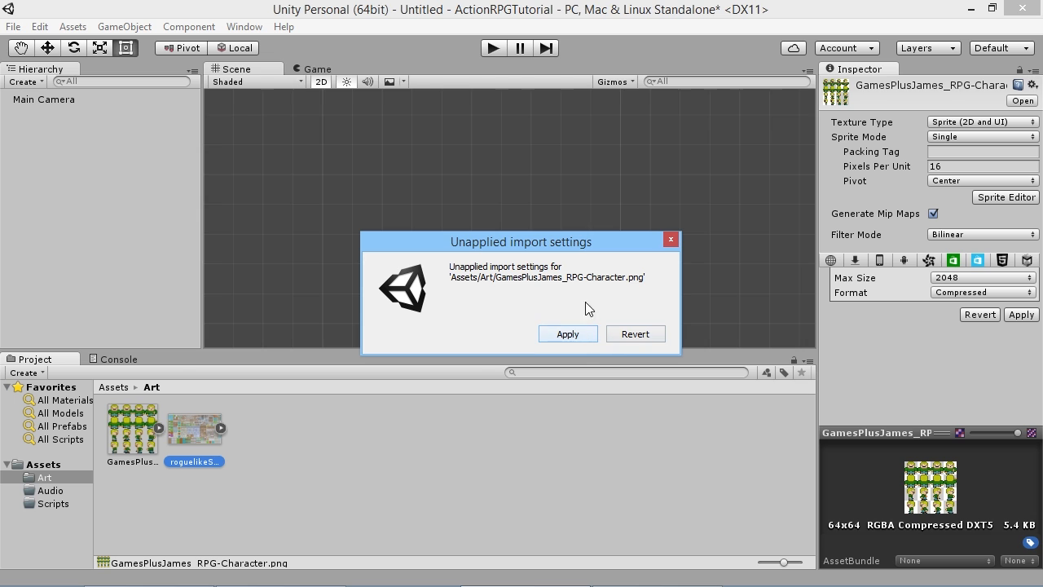
left_click(570, 334)
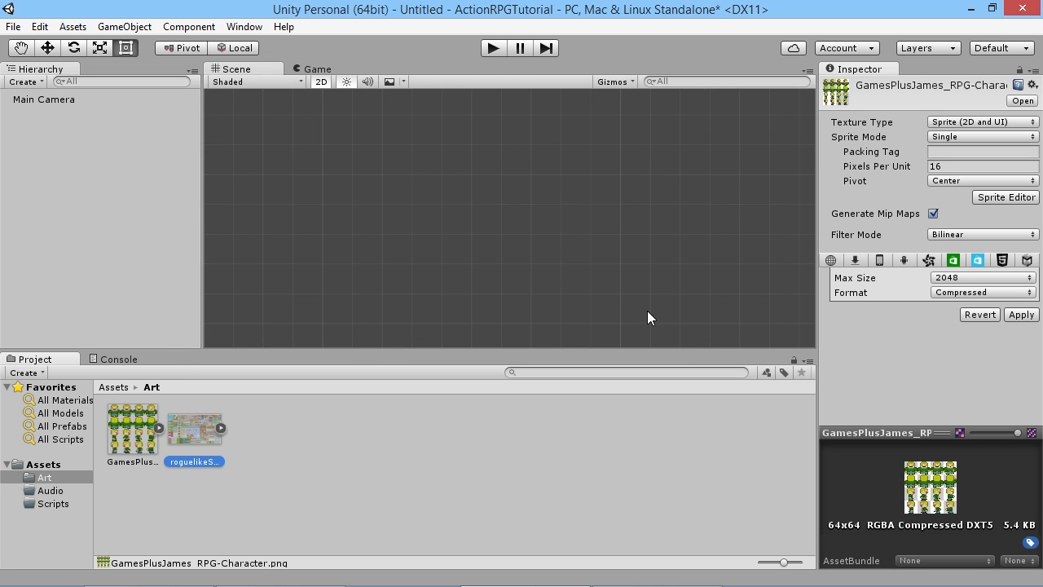
left_click(137, 442)
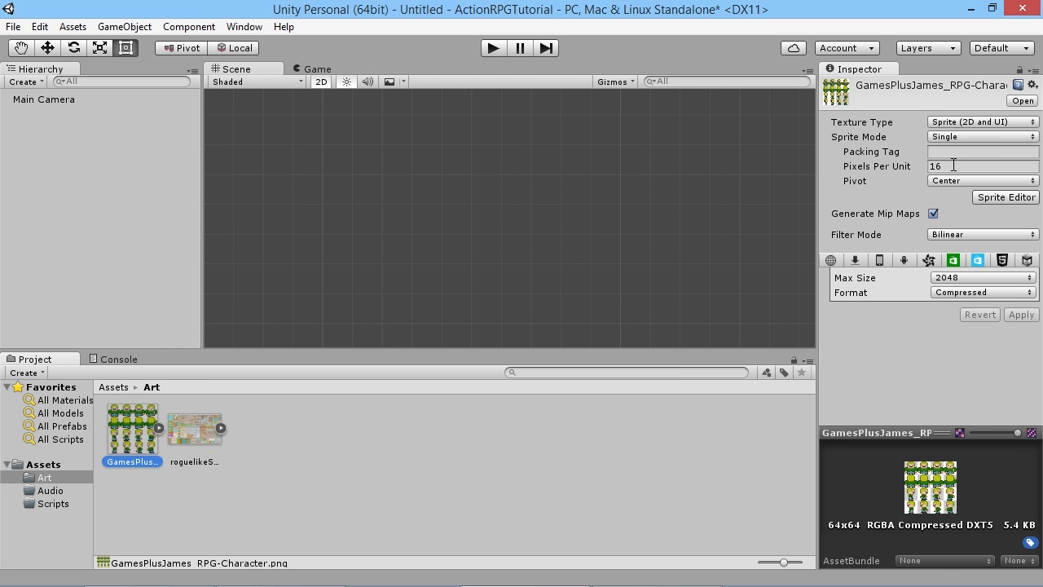
- Open the roguelike sheet's source image from the Art folder, examine its individual path and flower tiles enlarged, and close it
double_click(187, 440)
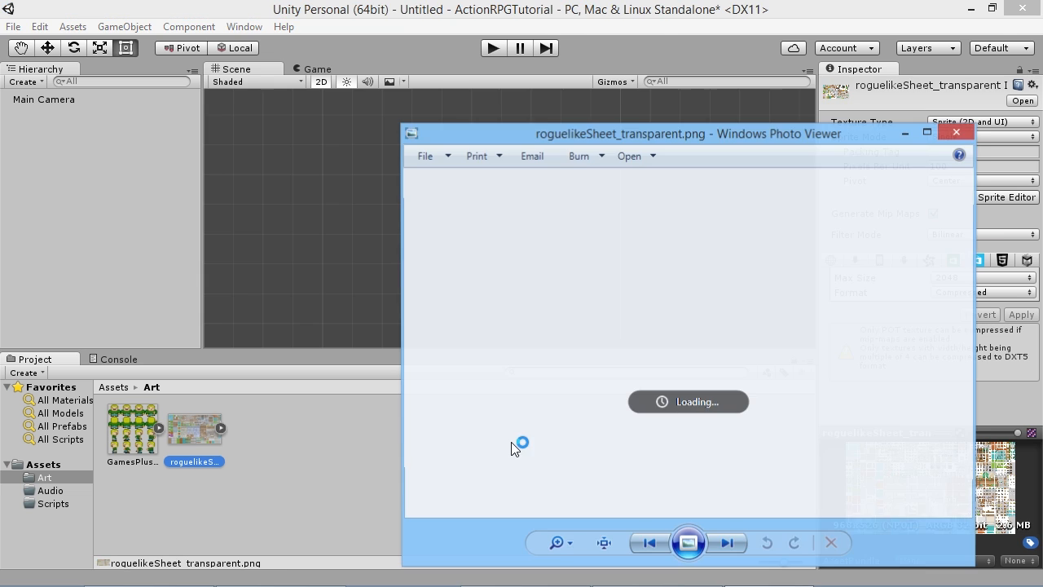
scroll(460, 330, "up", 5)
scroll(505, 285, "down", 5)
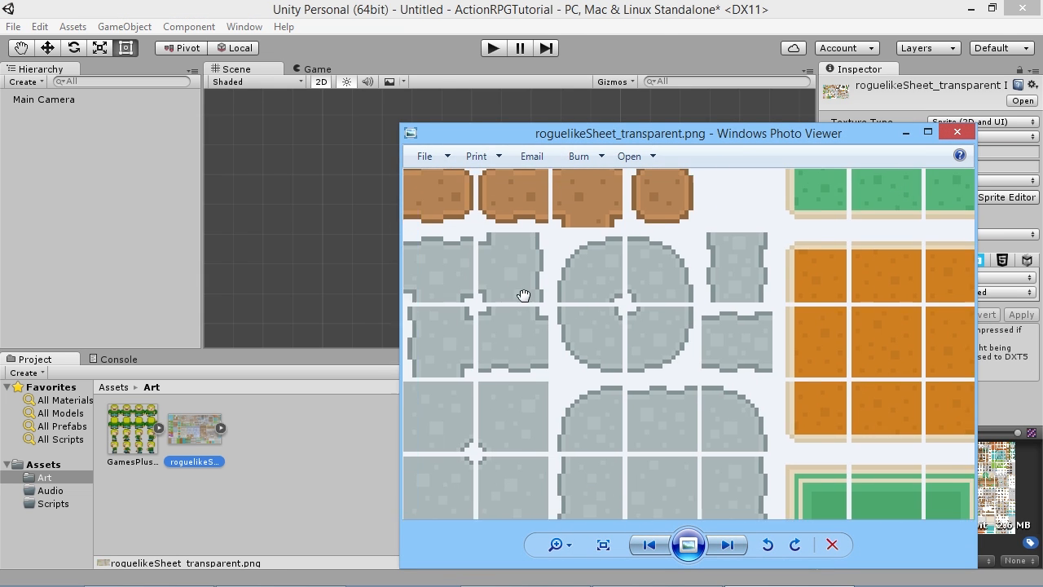
scroll(735, 340, "up", 1)
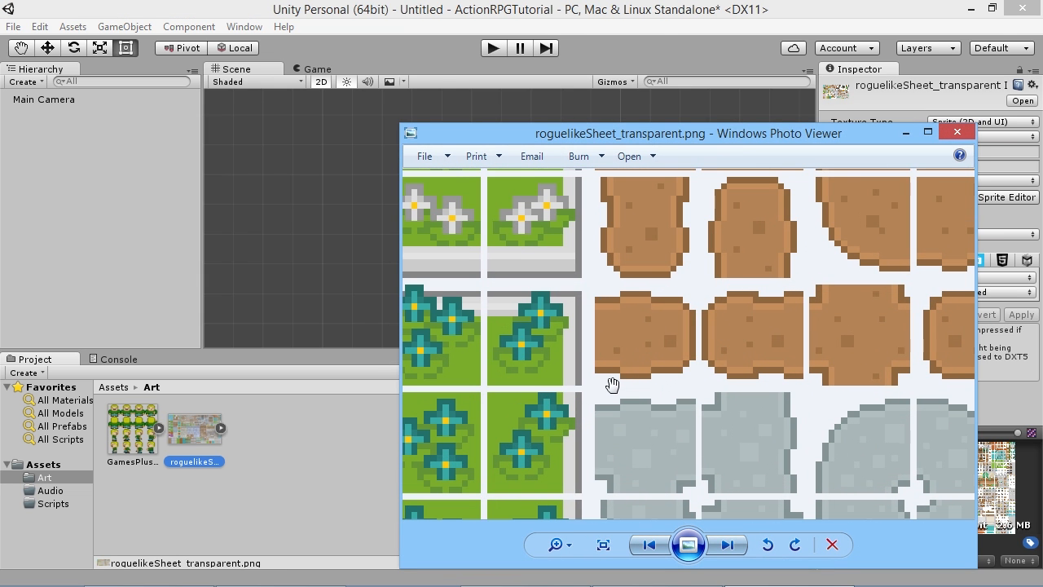
left_click_drag(656, 440, 953, 299)
left_click_drag(613, 286, 650, 361)
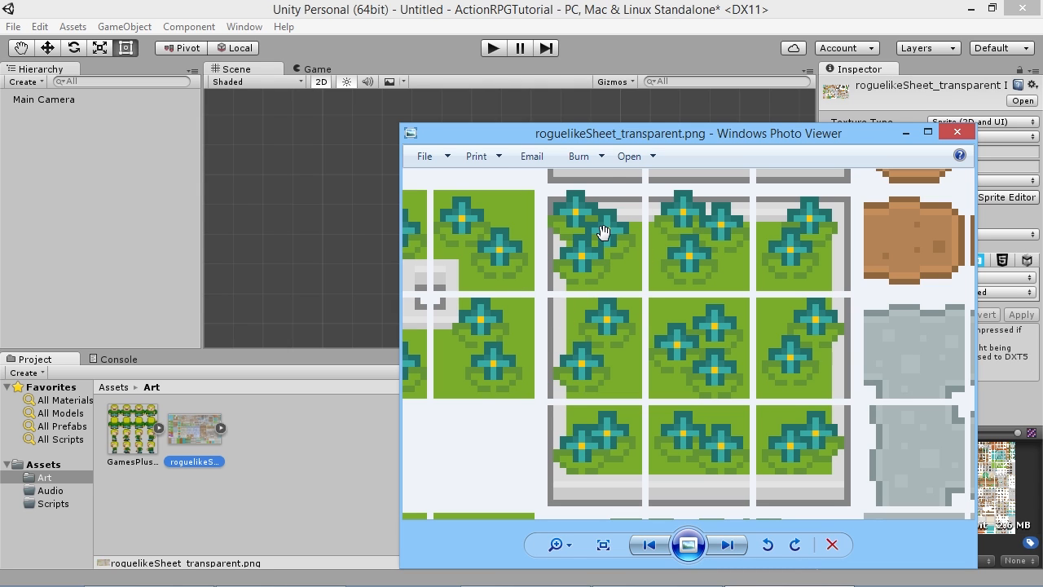
left_click(957, 132)
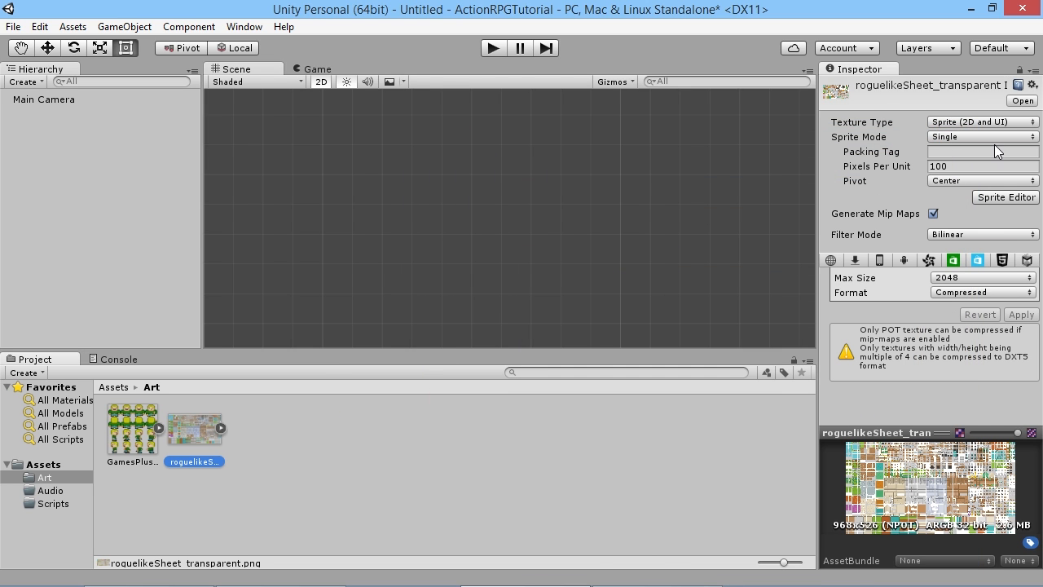
- Set the roguelike sheet's Pixels Per Unit to 16 and Filter Mode to Point (no filter), and apply the import settings
left_click(955, 168)
type("16")
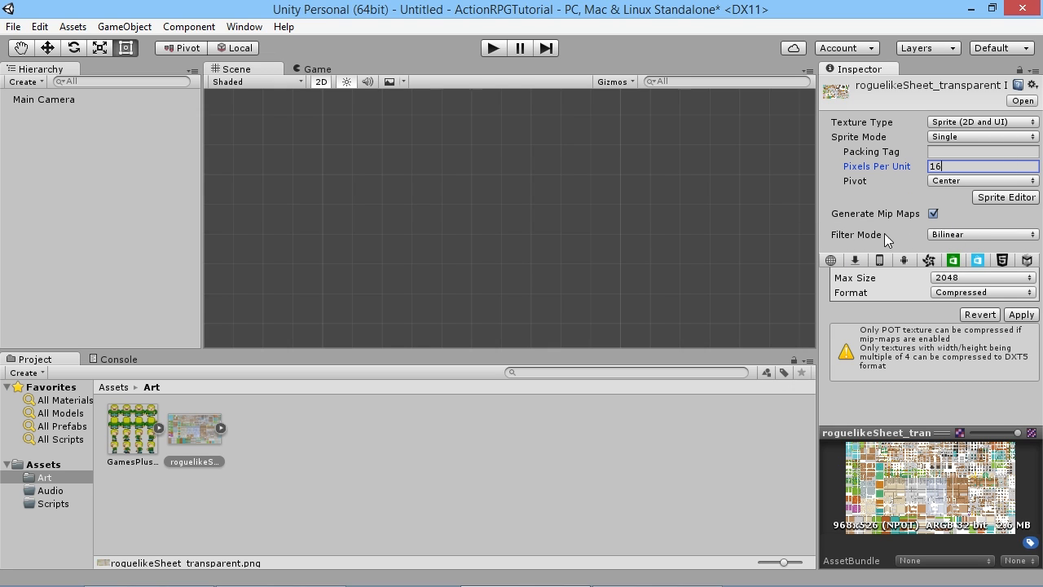
left_click(968, 235)
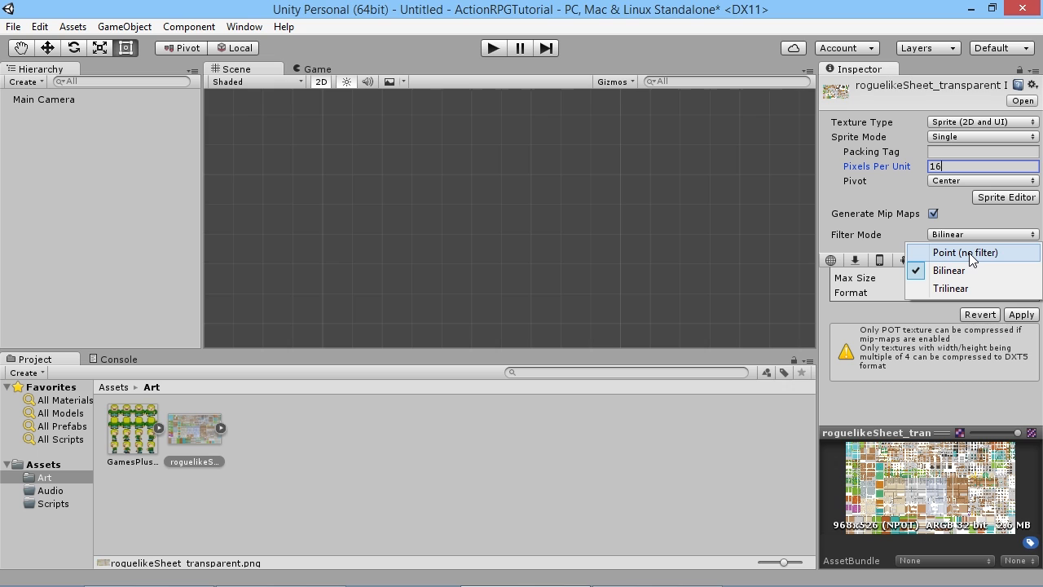
left_click(974, 251)
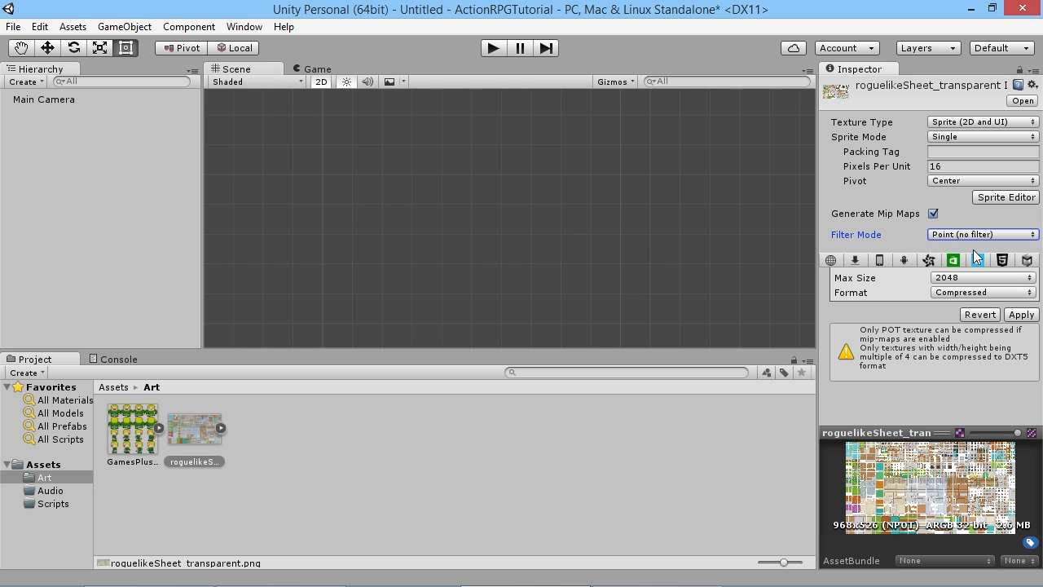
left_click(1010, 313)
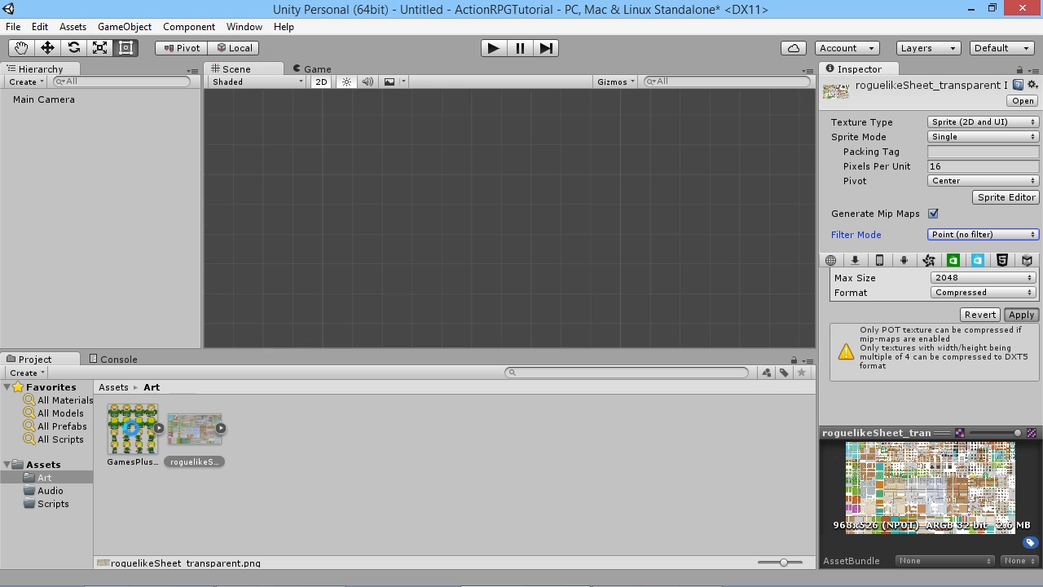
- Set the character sheet's Filter Mode to Point (no filter) and apply the import settings
left_click(140, 441)
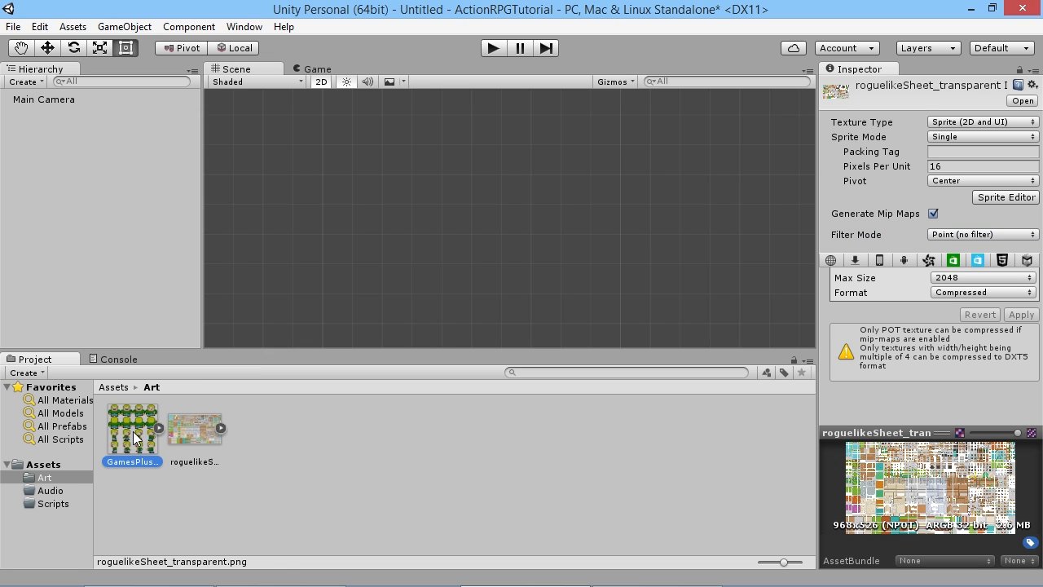
left_click(1013, 236)
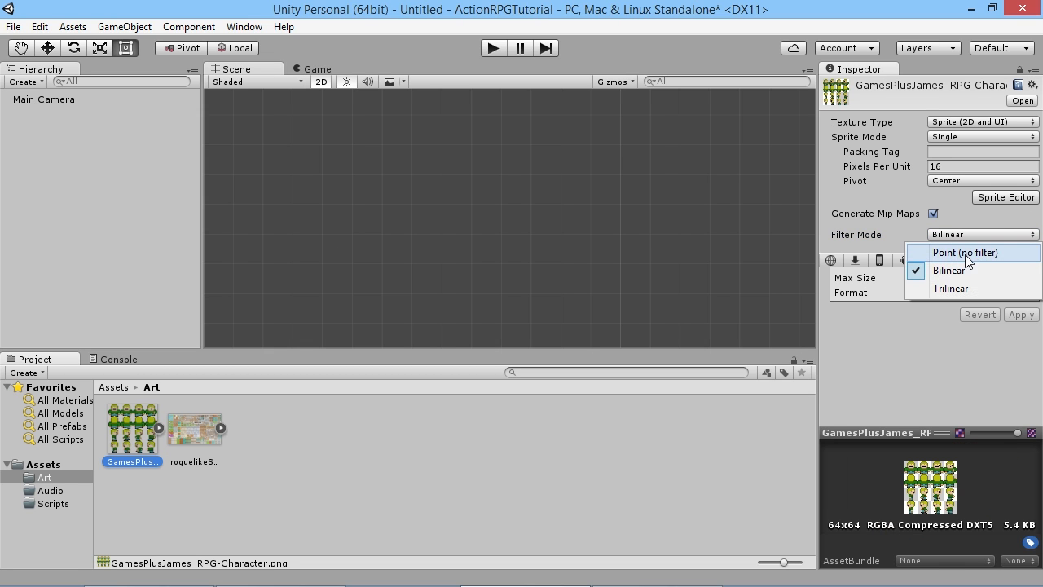
left_click(901, 253)
left_click(1022, 317)
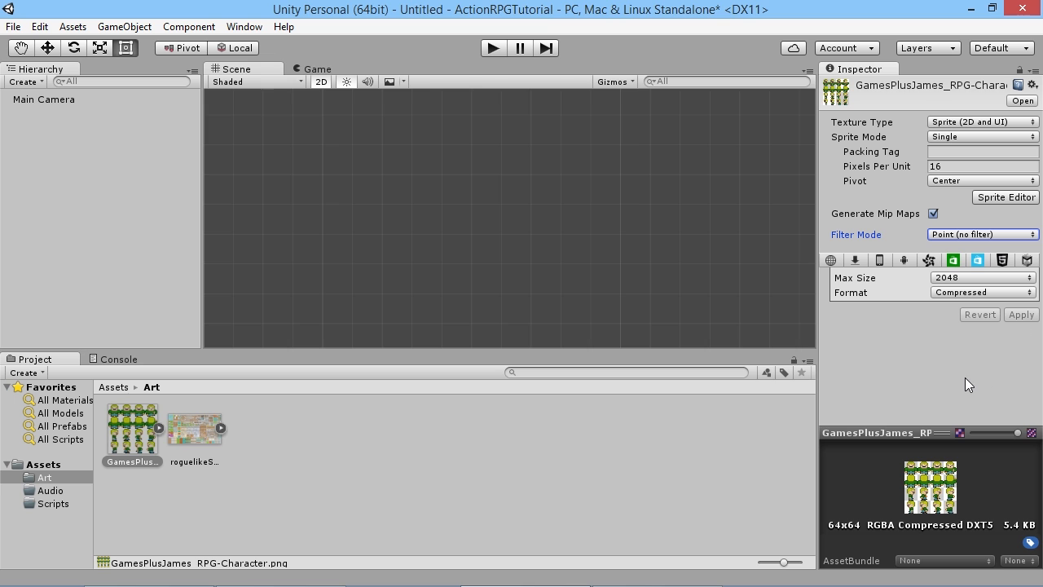
- Place the character sprite sheet in the scene and move it near the camera, to about X 0.03, Y 1.01
left_click_drag(126, 440, 456, 213)
scroll(457, 213, "down", 5)
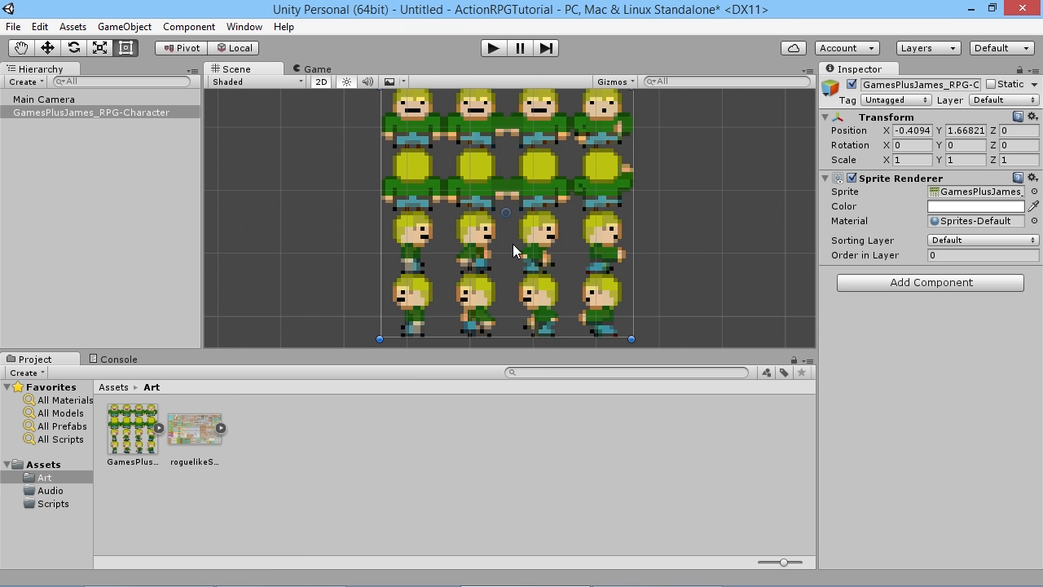
scroll(497, 173, "down", 3)
scroll(484, 171, "up", 2)
left_click_drag(486, 171, 509, 207)
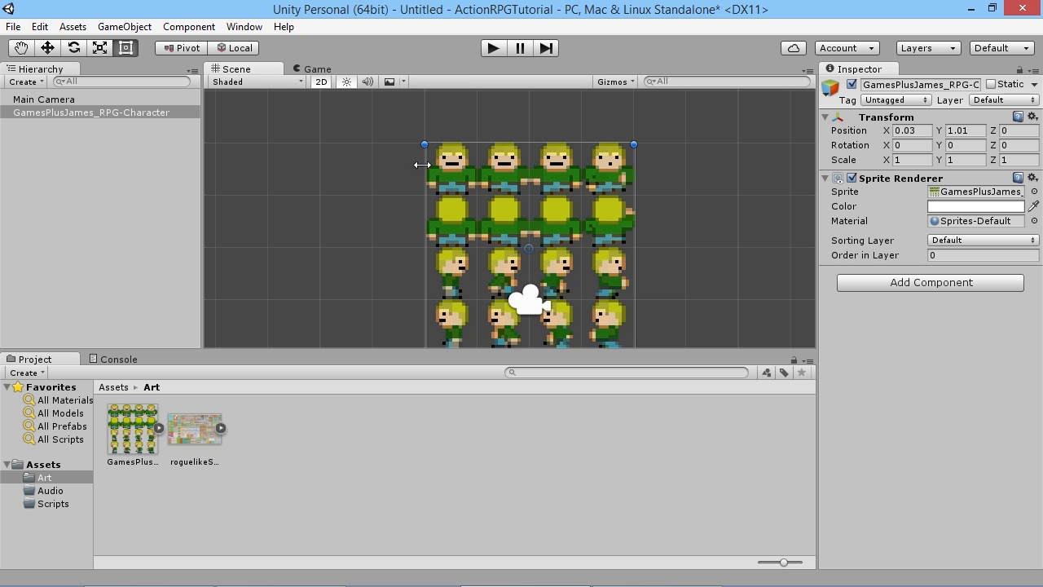
- Examine the placed character sprites' pixels enlarged, and delete the character sheet object from the scene
scroll(461, 184, "up", 10)
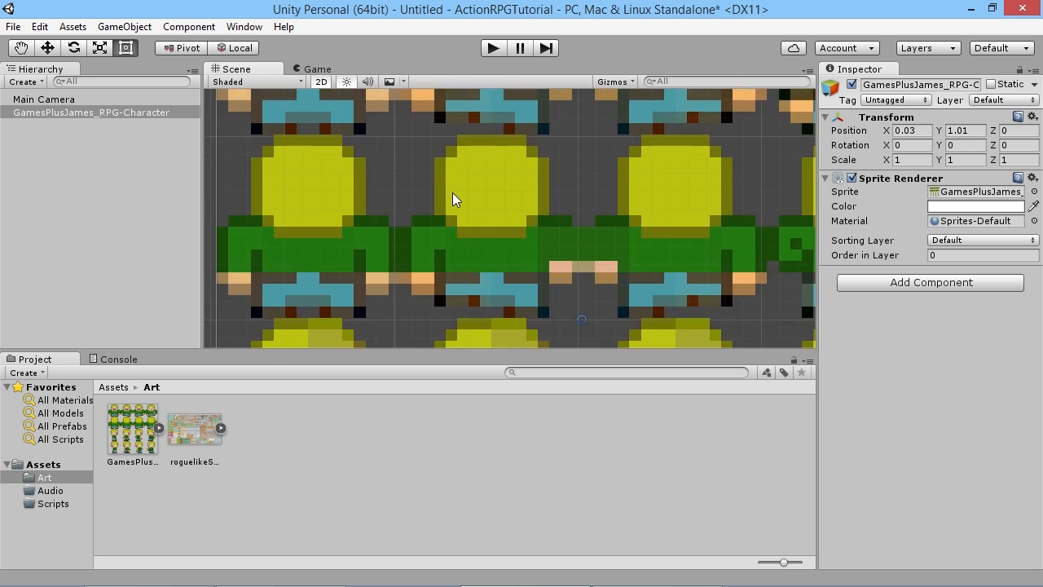
middle_click_drag(656, 179, 464, 268)
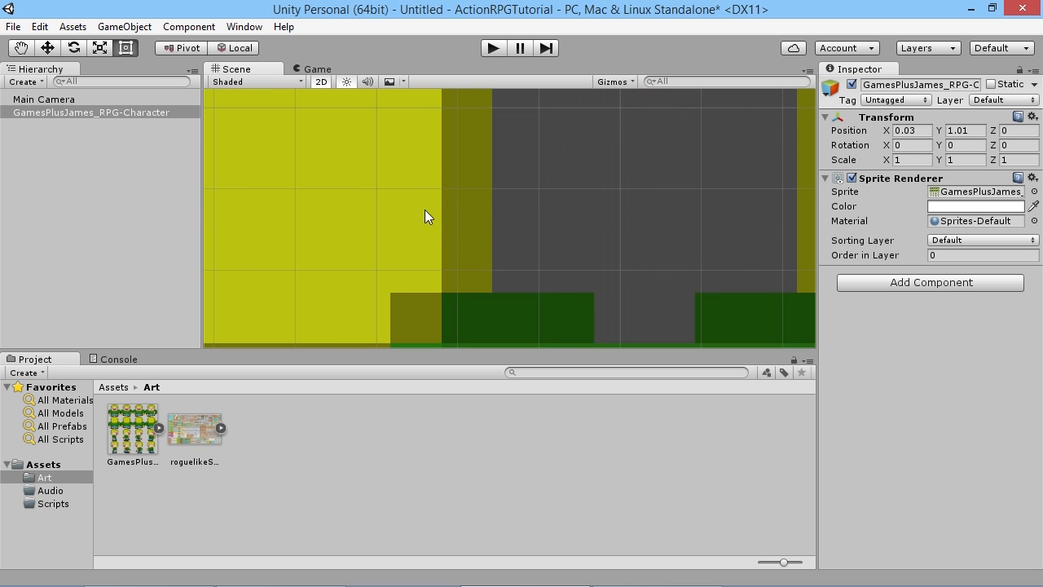
scroll(485, 171, "down", 10)
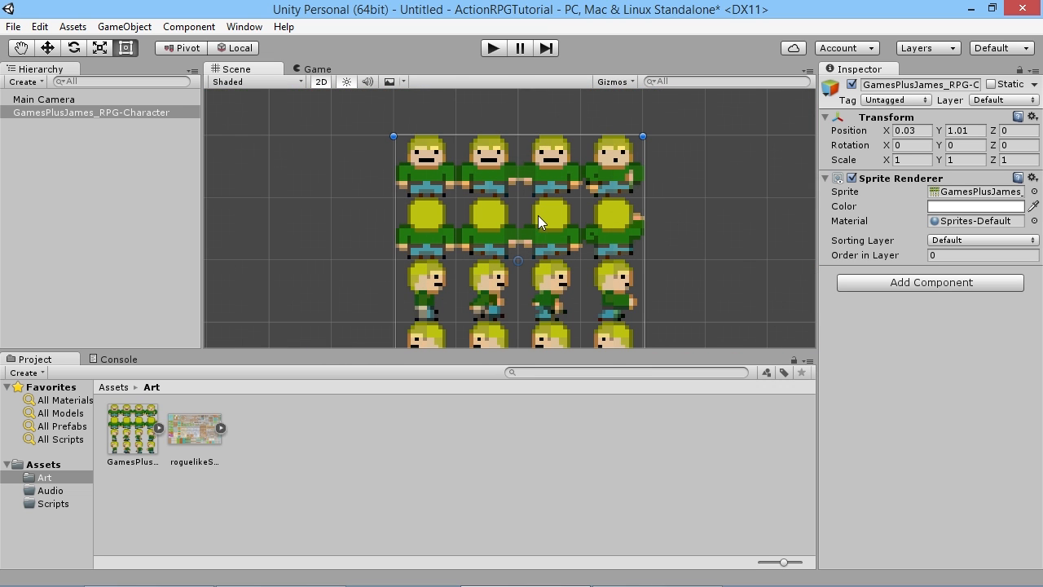
key("Delete")
- Set the character sheet's Max Size to 64 and Format to Truecolor, and apply the import settings
left_click(114, 438)
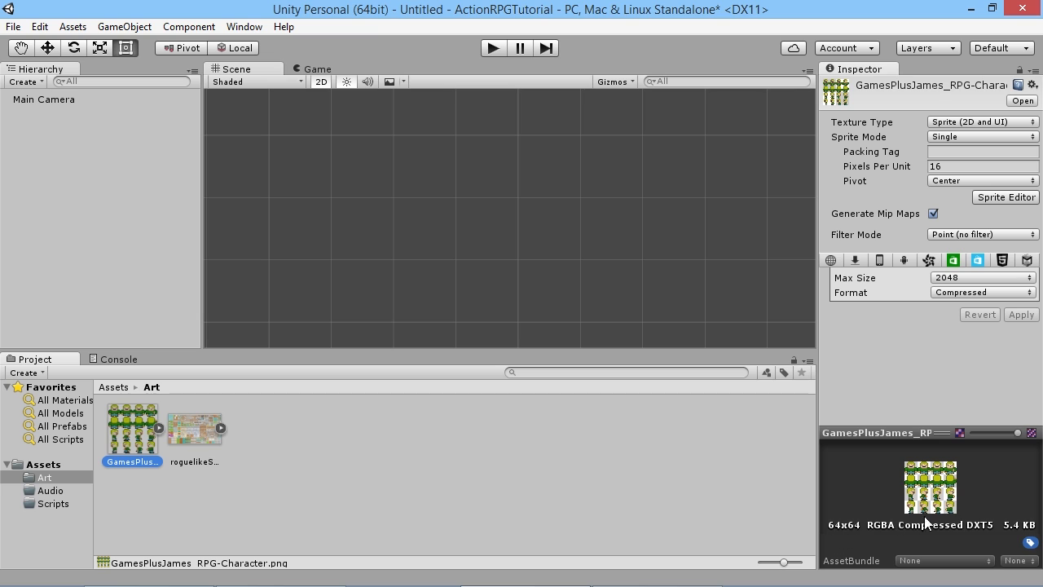
left_click(948, 278)
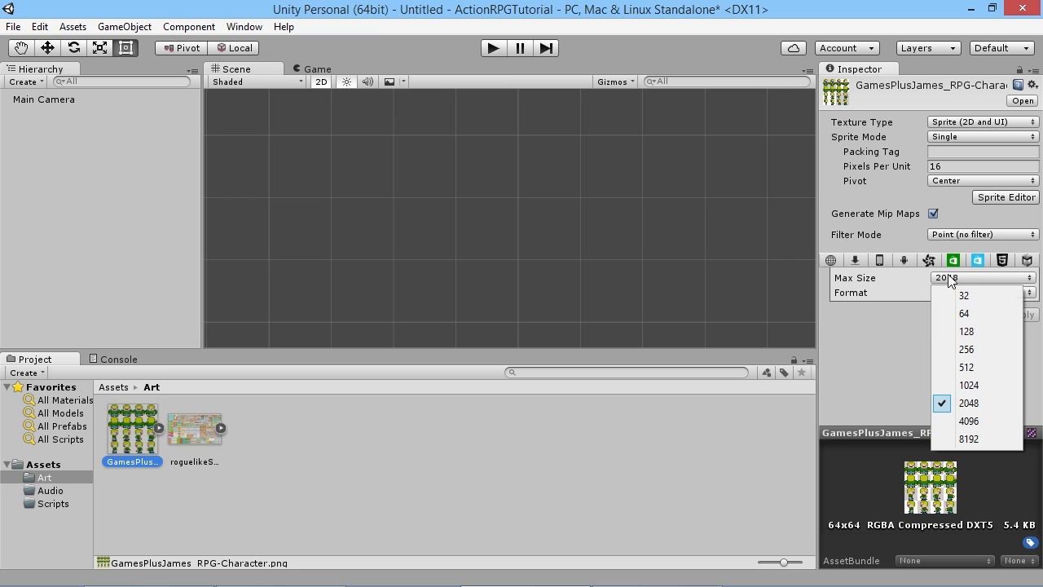
left_click(966, 313)
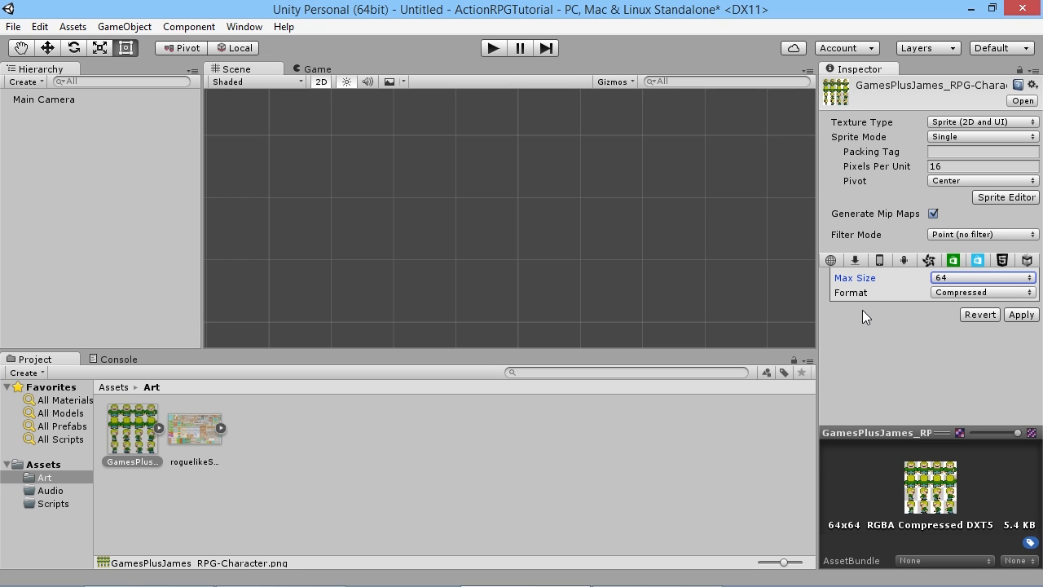
left_click(965, 293)
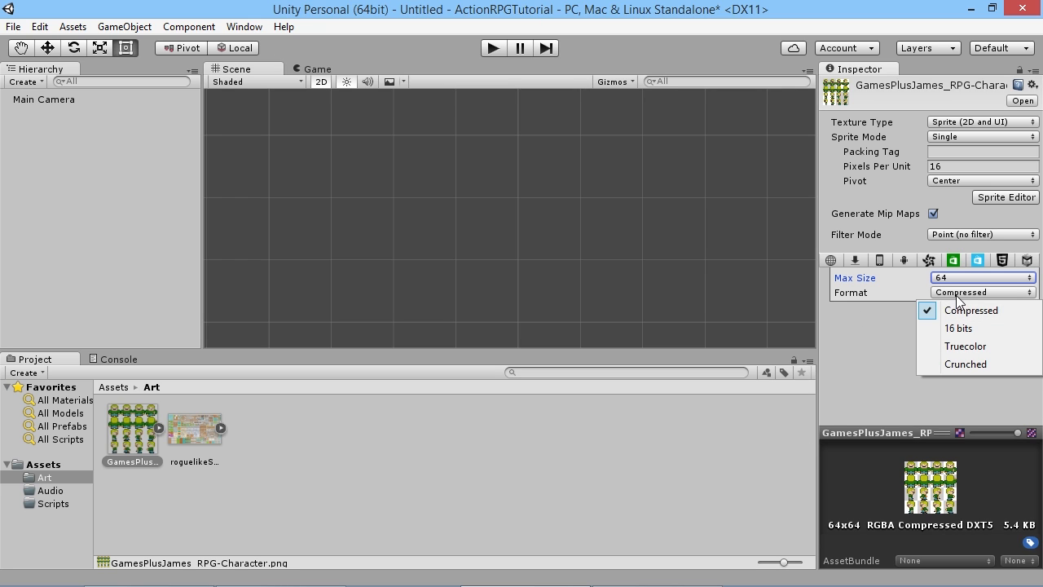
left_click(958, 347)
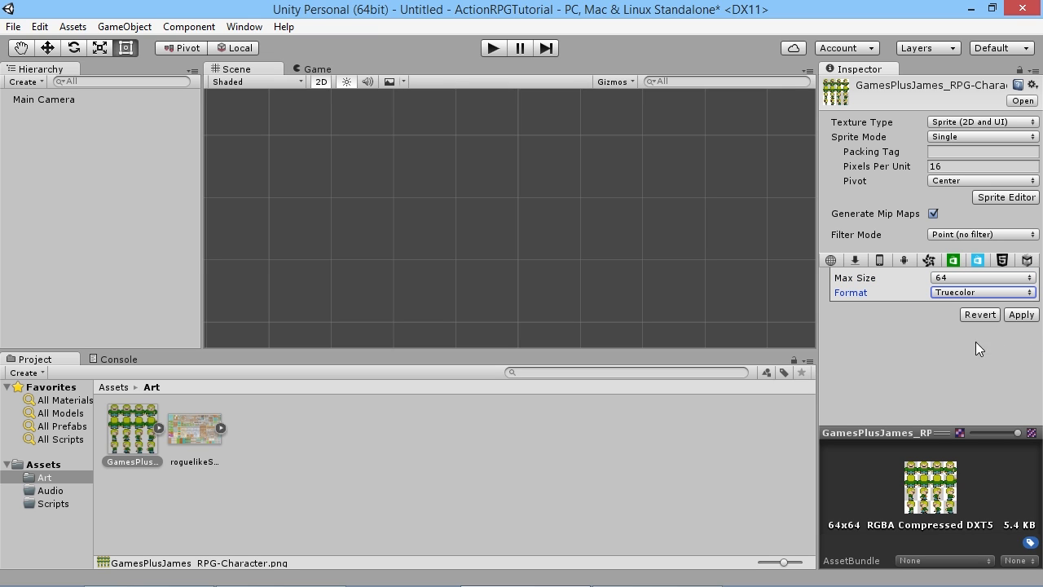
left_click(970, 298)
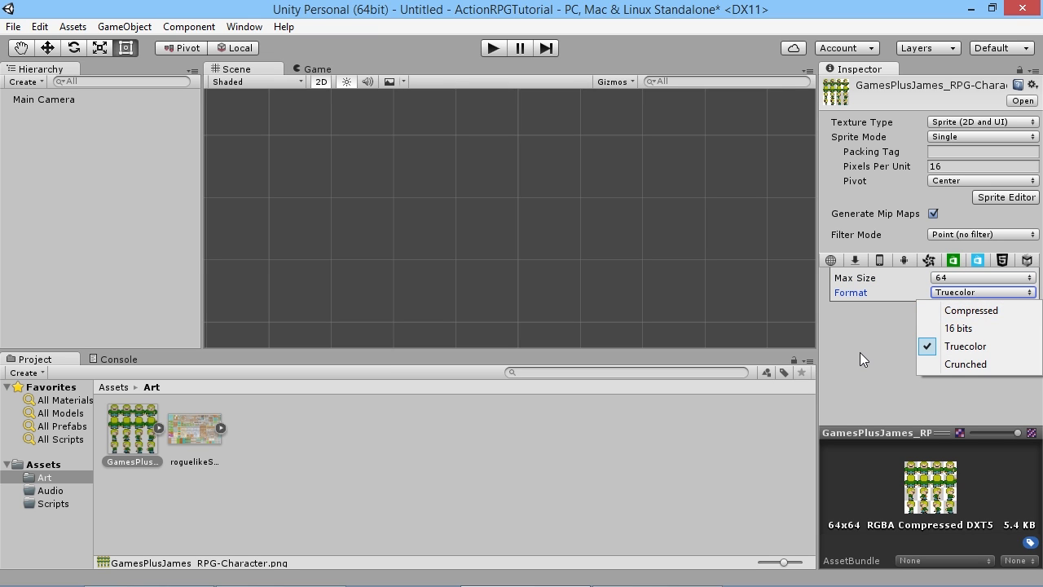
left_click(860, 353)
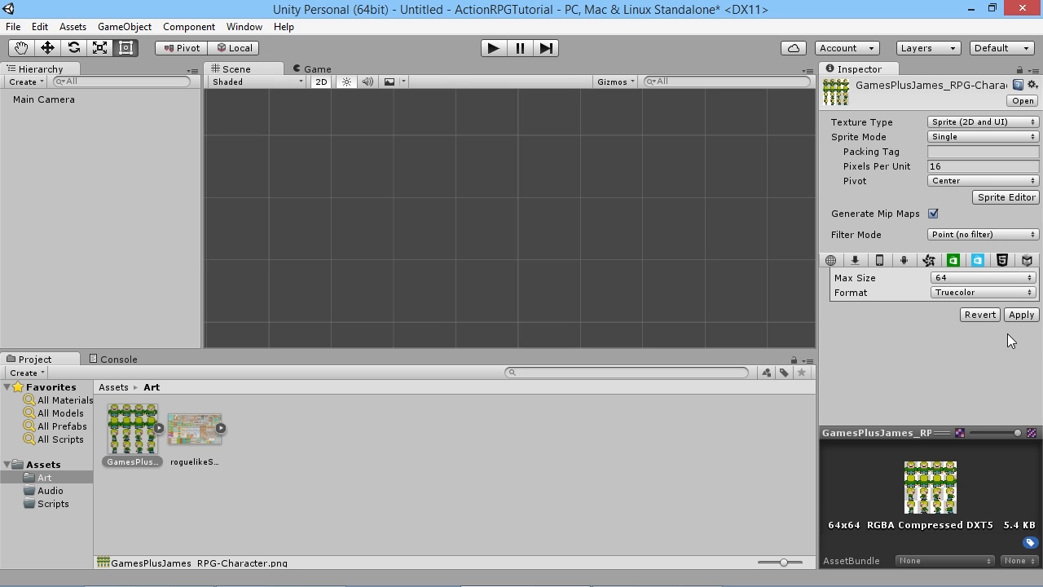
left_click(1020, 316)
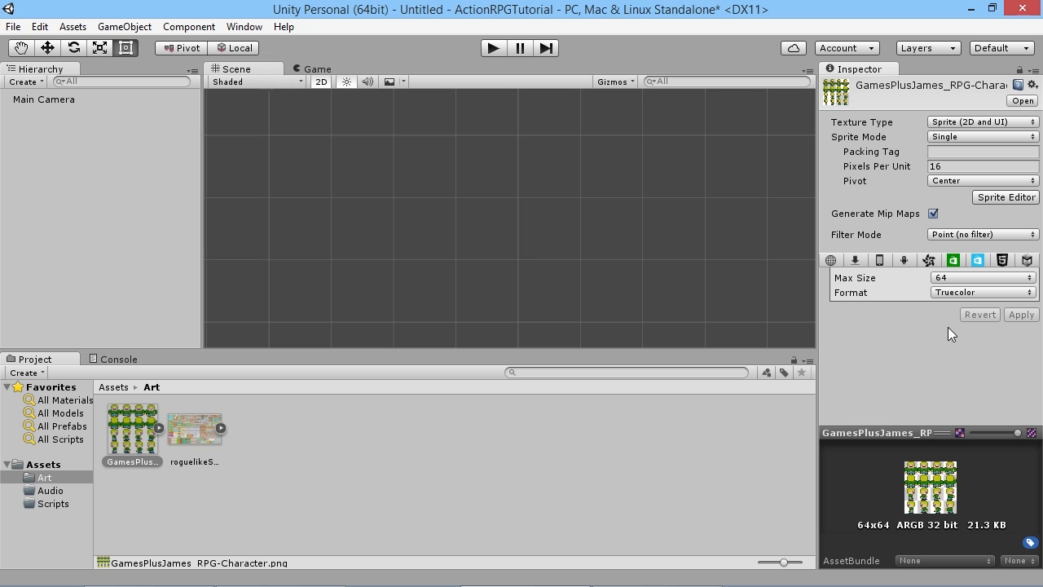
- Set the roguelike sheet's Max Size to 64 and Format to Truecolor, keeping Filter Mode at Point (no filter), and apply the settings
left_click(197, 416)
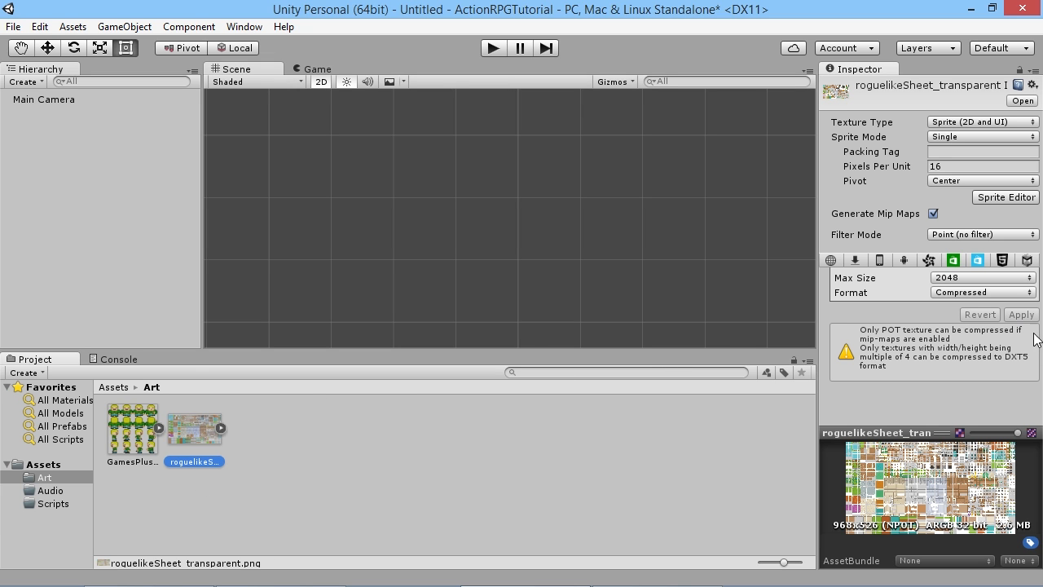
left_click(984, 277)
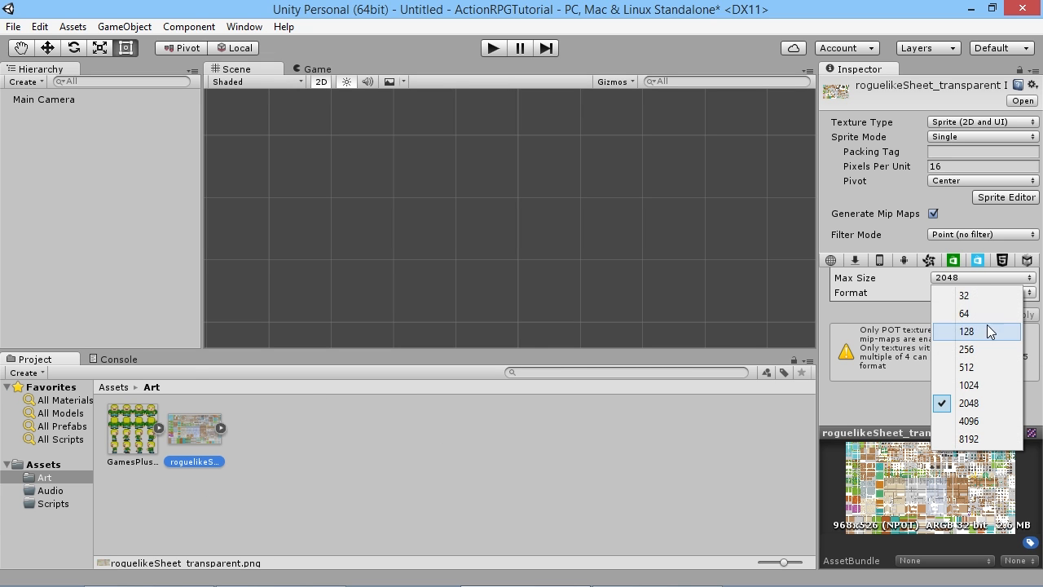
left_click(975, 315)
left_click(992, 293)
left_click(969, 349)
left_click(978, 235)
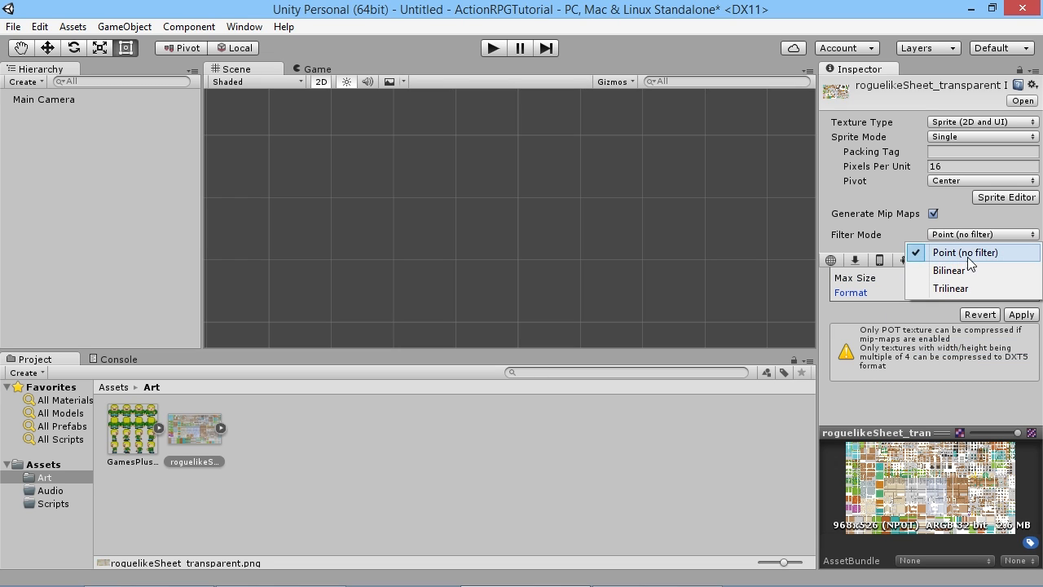
left_click(967, 251)
left_click(1021, 314)
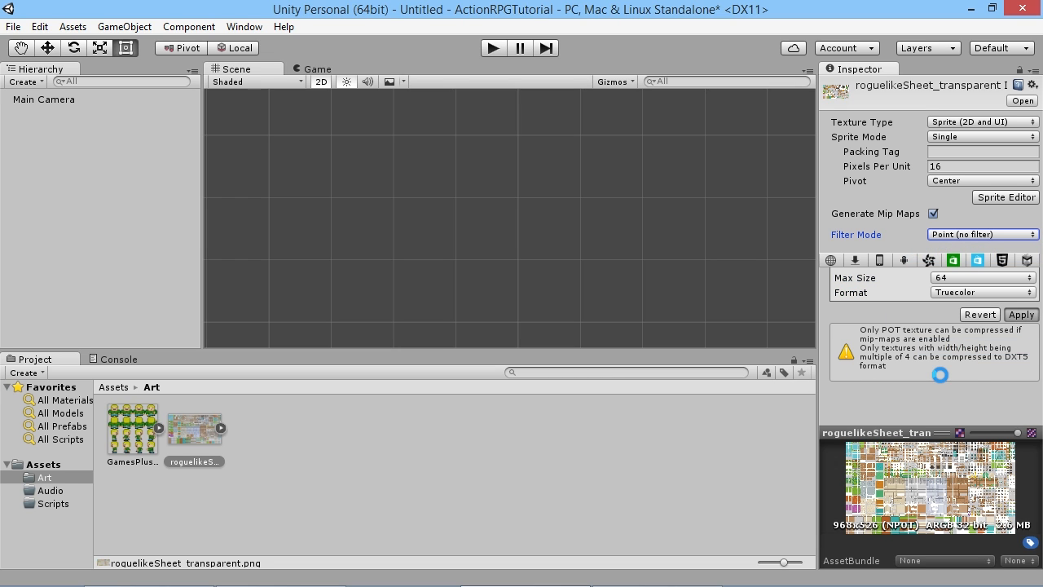
- Place the character sheet in the scene at about X -0.81, Y 1.52 to check its colours, and undo the placement
left_click(136, 443)
left_click_drag(131, 440, 472, 210)
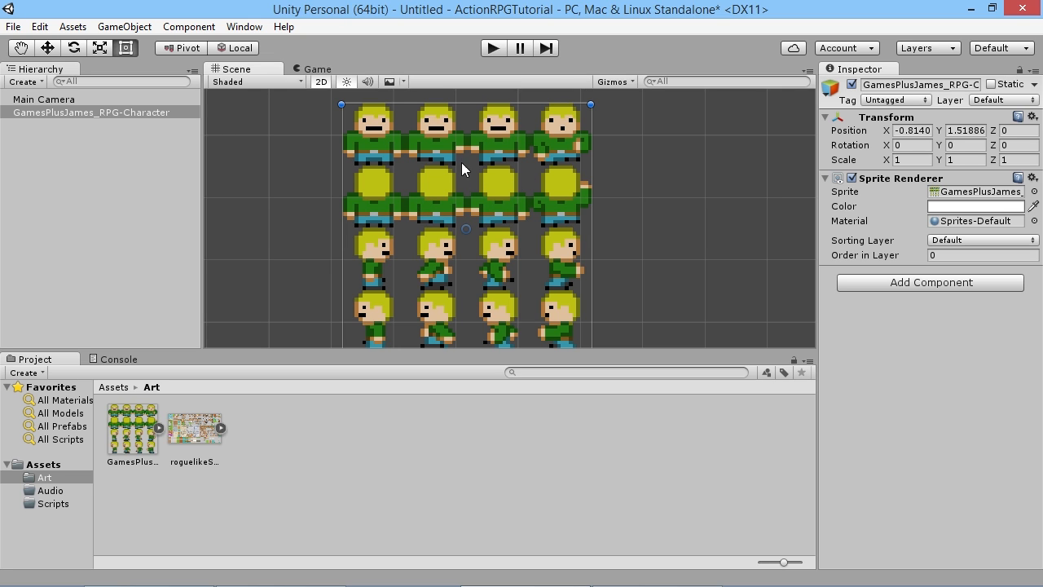
key("ctrl+z")
key("ctrl+z")
- View the whole character sheet in the Sprite Editor and close the editor
left_click(141, 441)
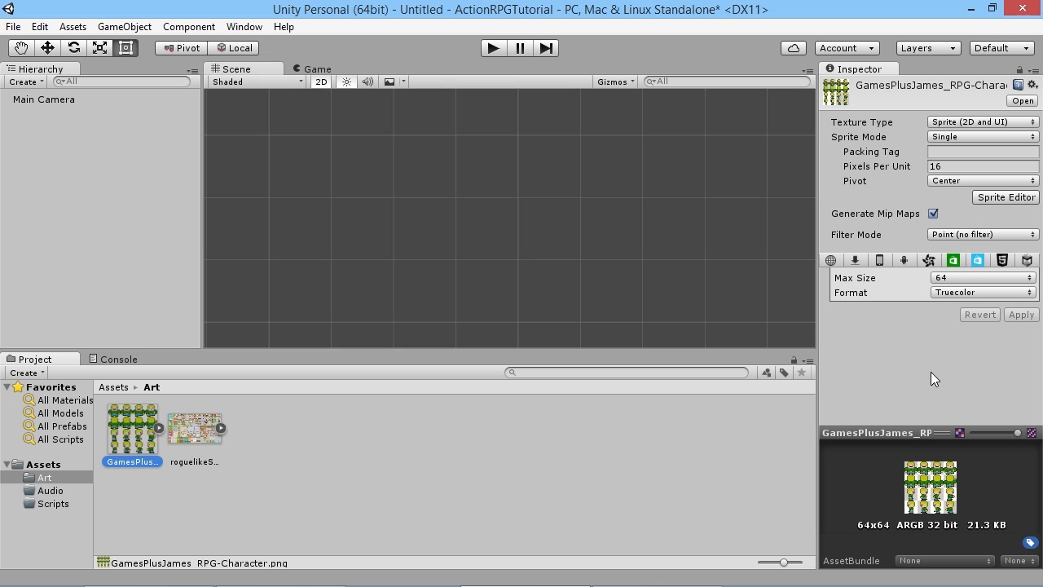
left_click(1009, 198)
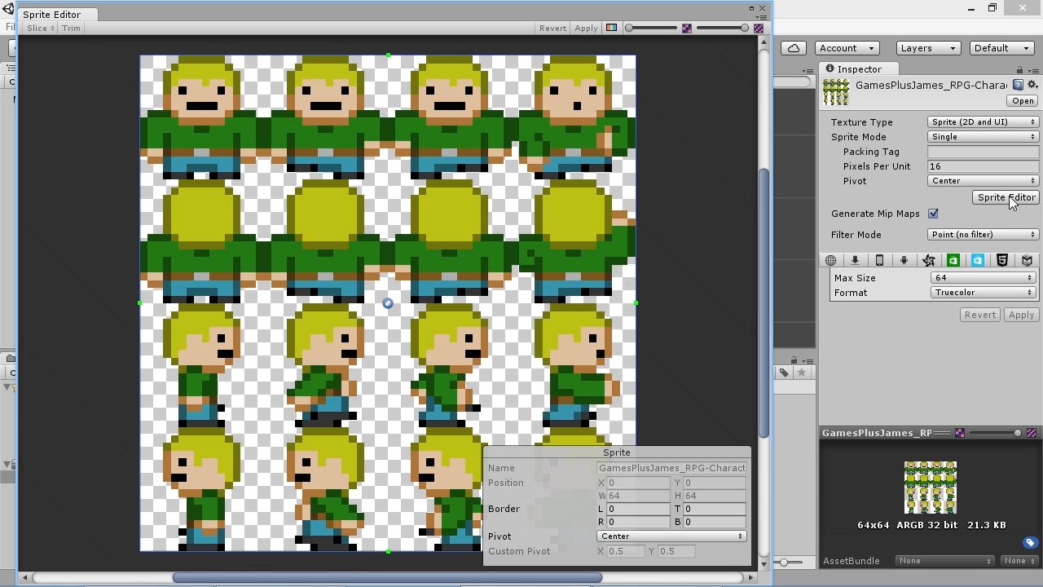
left_click(762, 8)
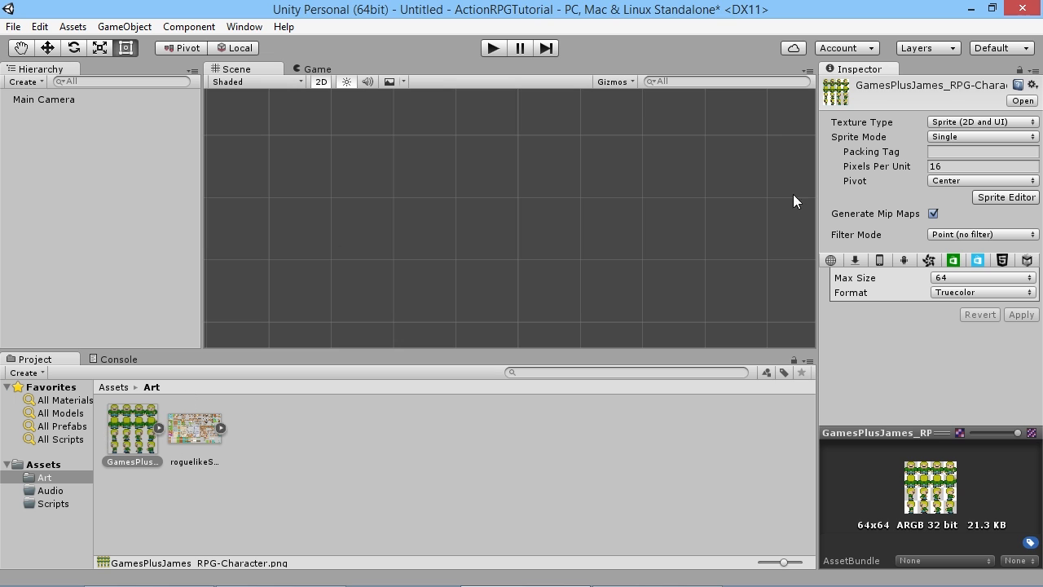
- Set the character sheet's Sprite Mode to Multiple and apply the import settings
left_click(962, 137)
left_click(971, 172)
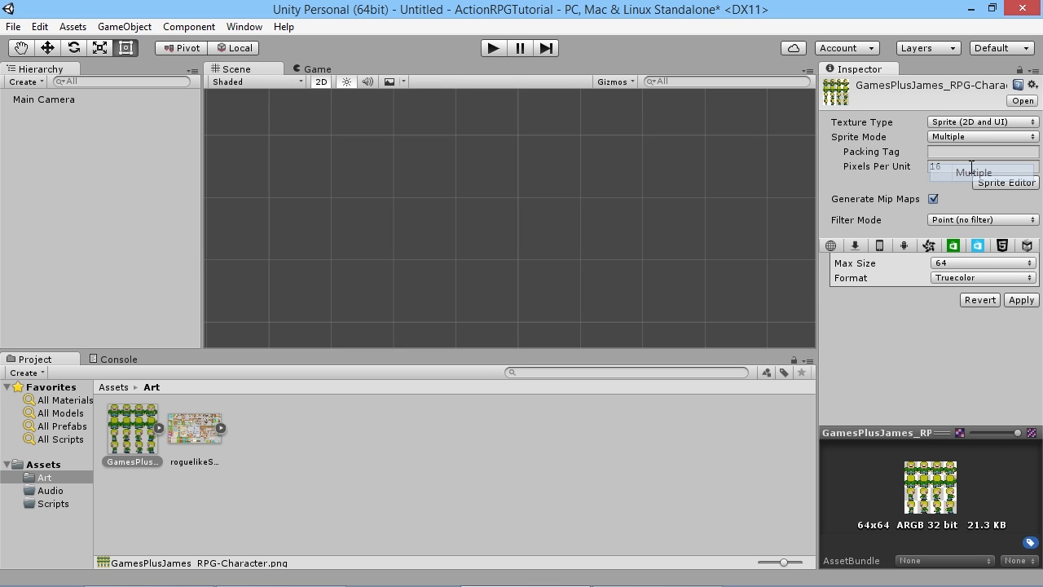
left_click(1019, 300)
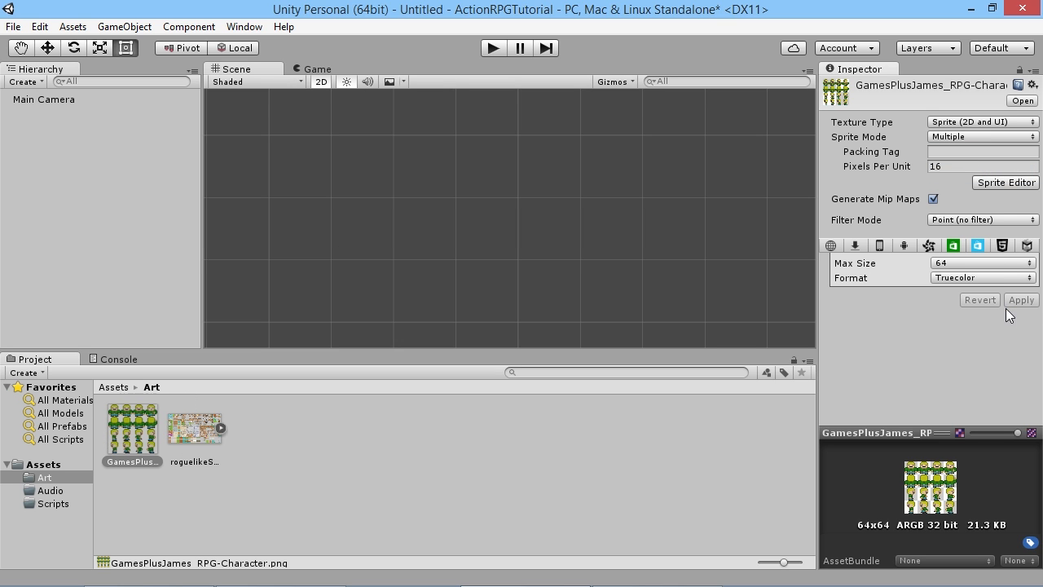
- Draw five freehand sprite rectangles across the character sheet in the Sprite Editor, the first about 13 by 12 pixels, apply them, and close the editor
left_click(1030, 184)
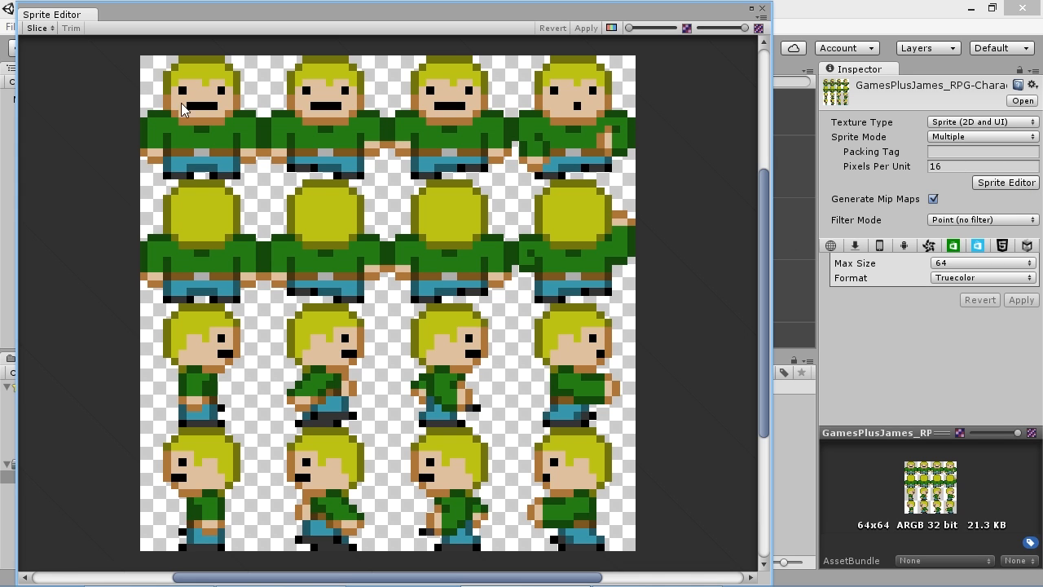
left_click_drag(224, 139, 326, 233)
left_click_drag(403, 216, 542, 351)
left_click_drag(281, 318, 364, 403)
left_click_drag(171, 264, 222, 318)
left_click_drag(427, 109, 502, 163)
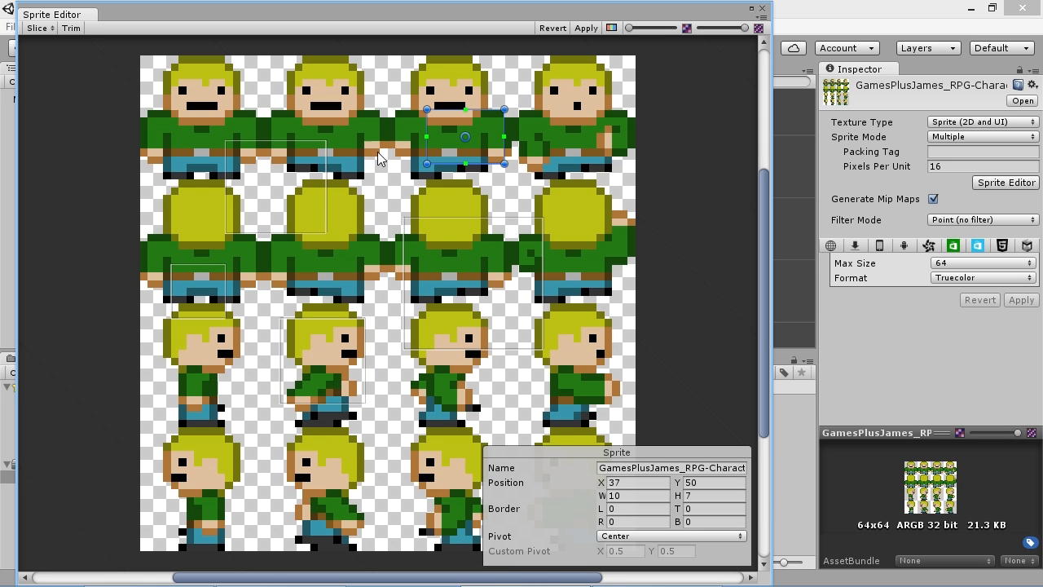
left_click(583, 27)
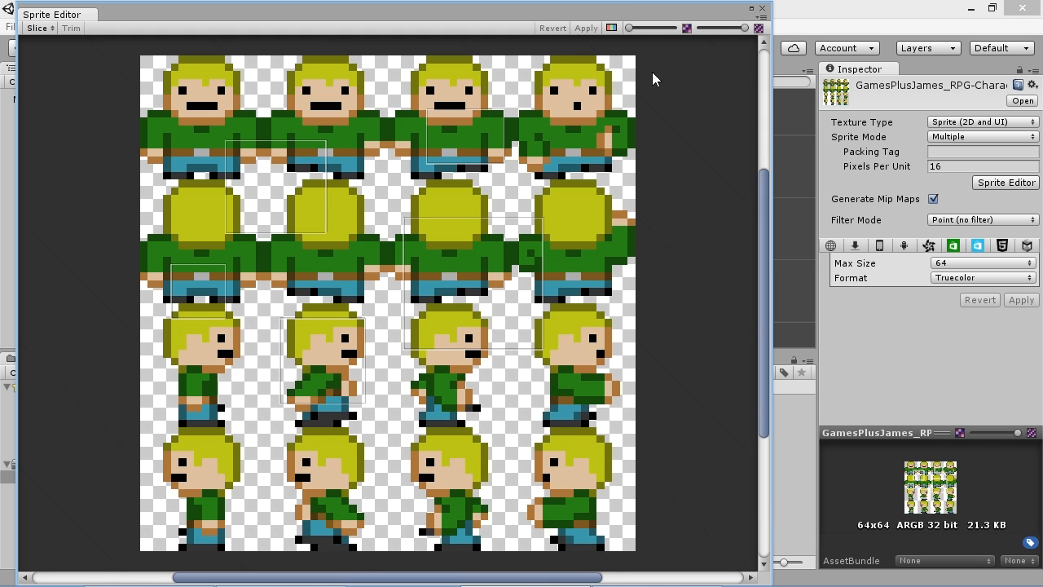
left_click(761, 8)
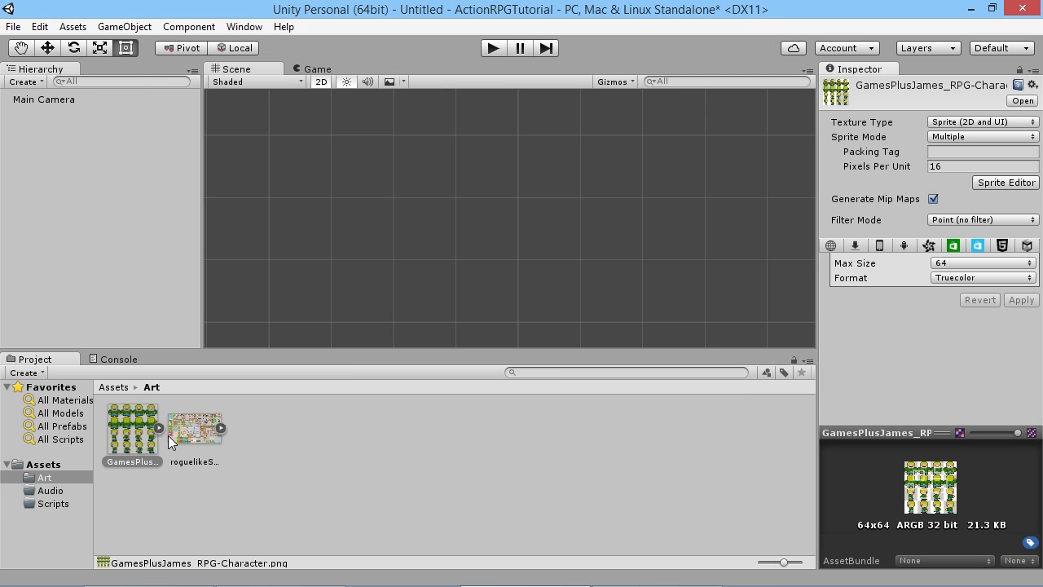
- Expand the character sheet's slices, try the second slice in the scene at about X -1.2, Y 1.9, delete it, and collapse the slices
left_click(158, 428)
left_click(194, 432)
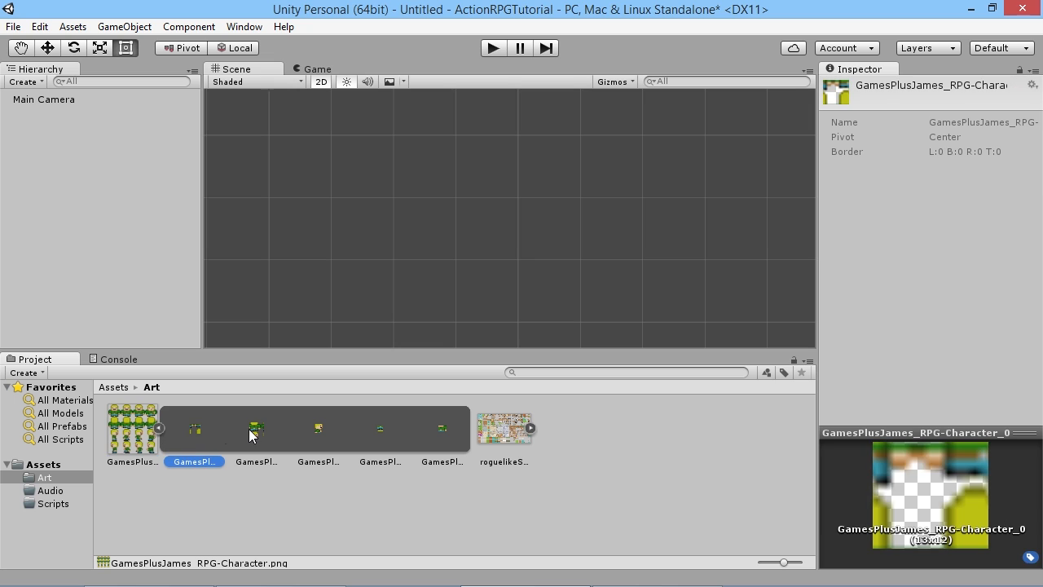
left_click_drag(255, 430, 456, 204)
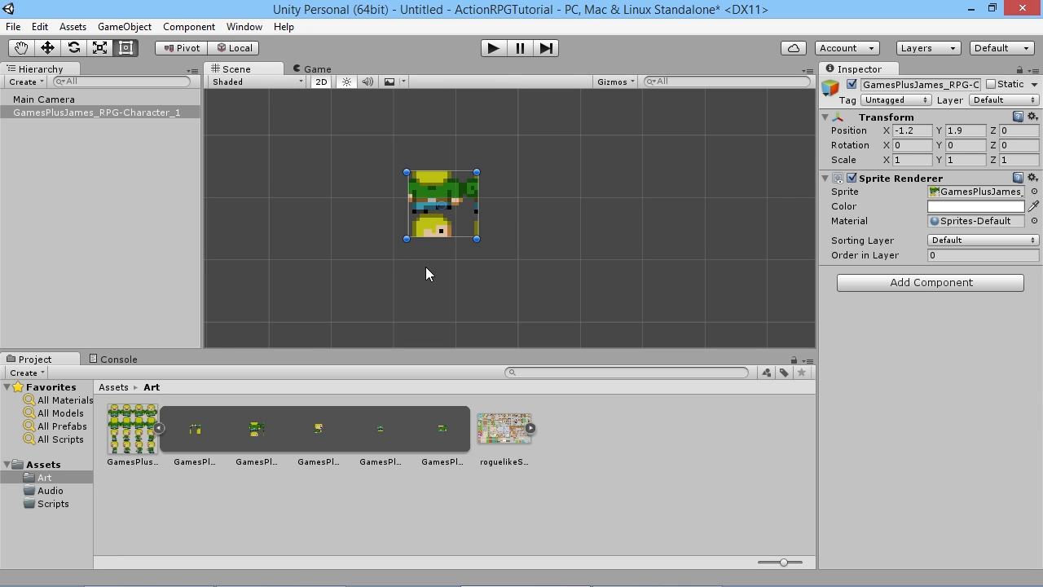
key("Delete")
left_click(159, 429)
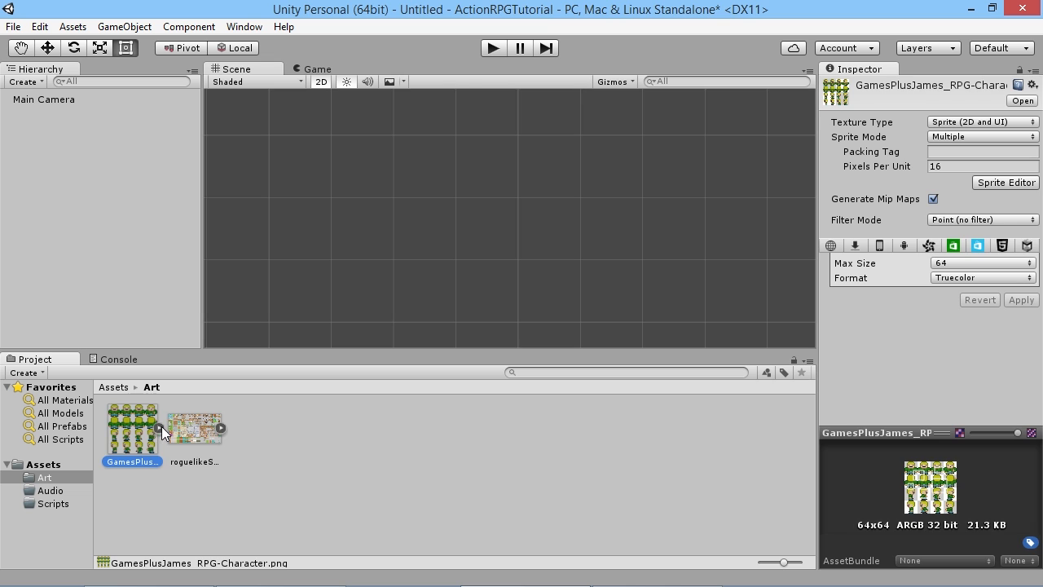
- Reopen the character sheet in the Sprite Editor and delete all five freehand sprite rectangles
left_click(1004, 183)
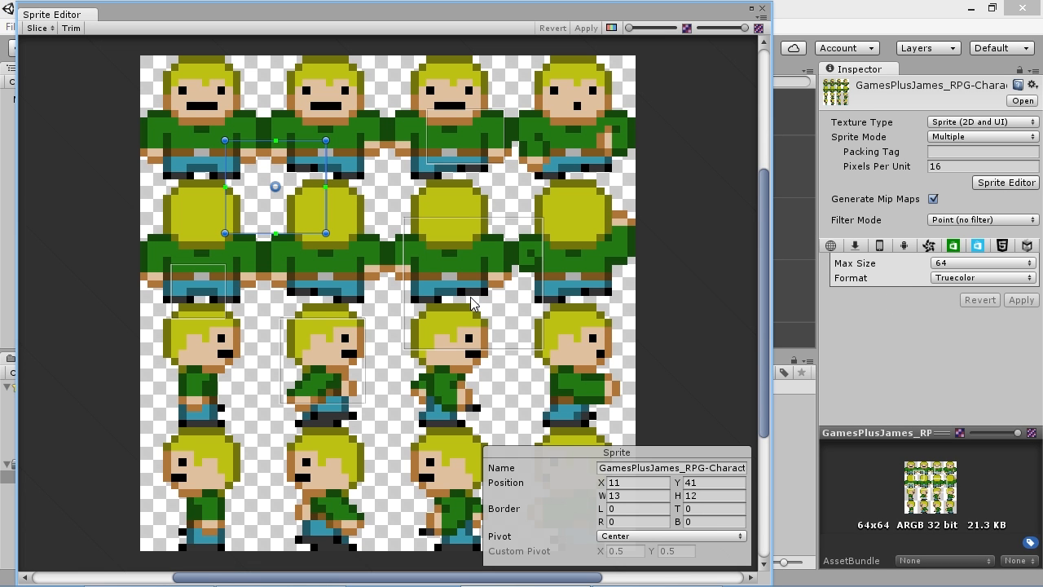
key("Delete")
left_click(458, 152)
key("Delete")
left_click(473, 288)
key("Delete")
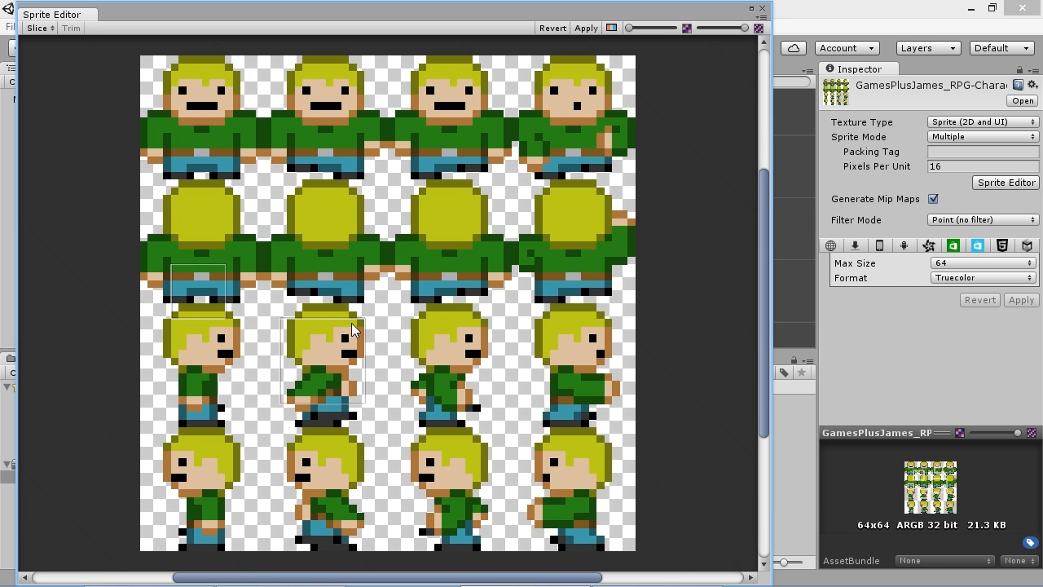
left_click(332, 334)
key("Delete")
left_click(214, 273)
key("Delete")
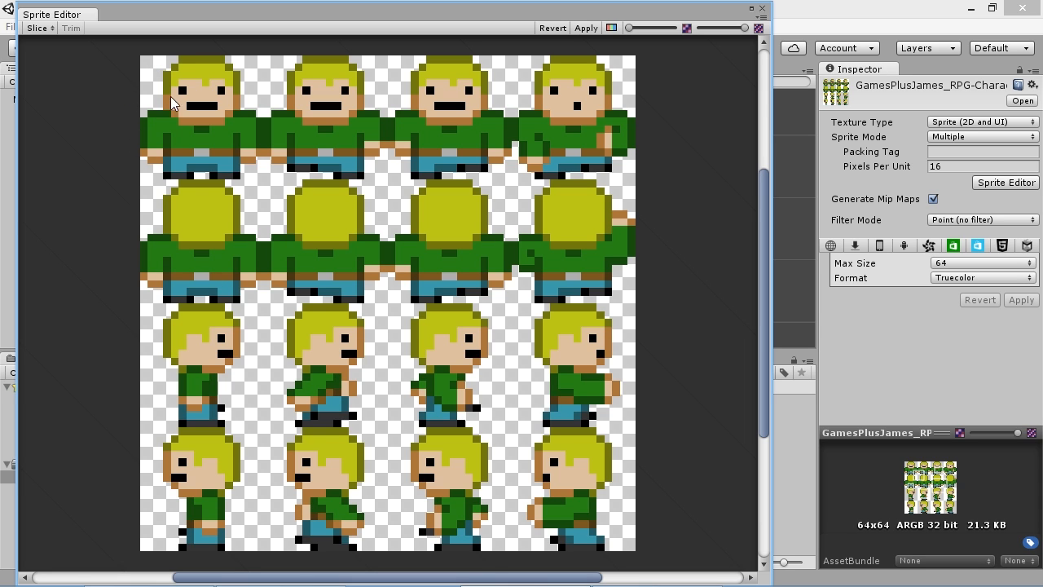
- Slice the character sheet using Grid By Cell Size with a pixel size of 16 by 16
left_click(44, 29)
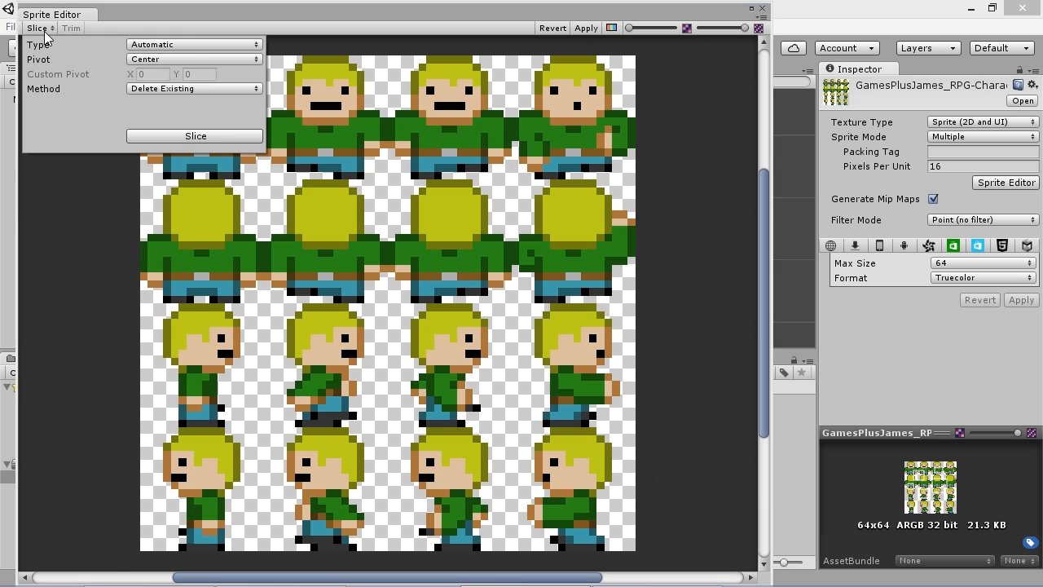
left_click(185, 44)
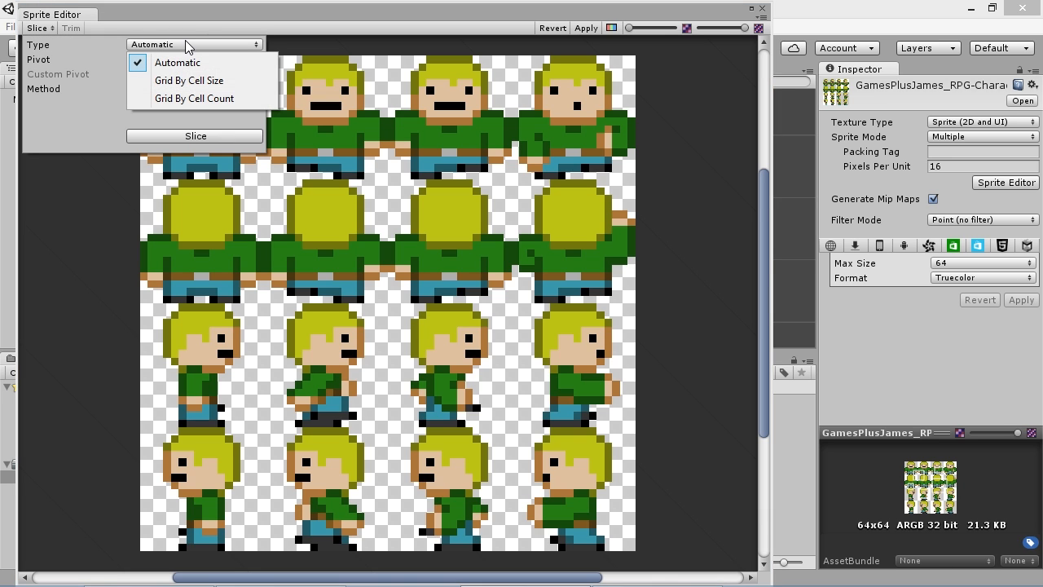
left_click(211, 80)
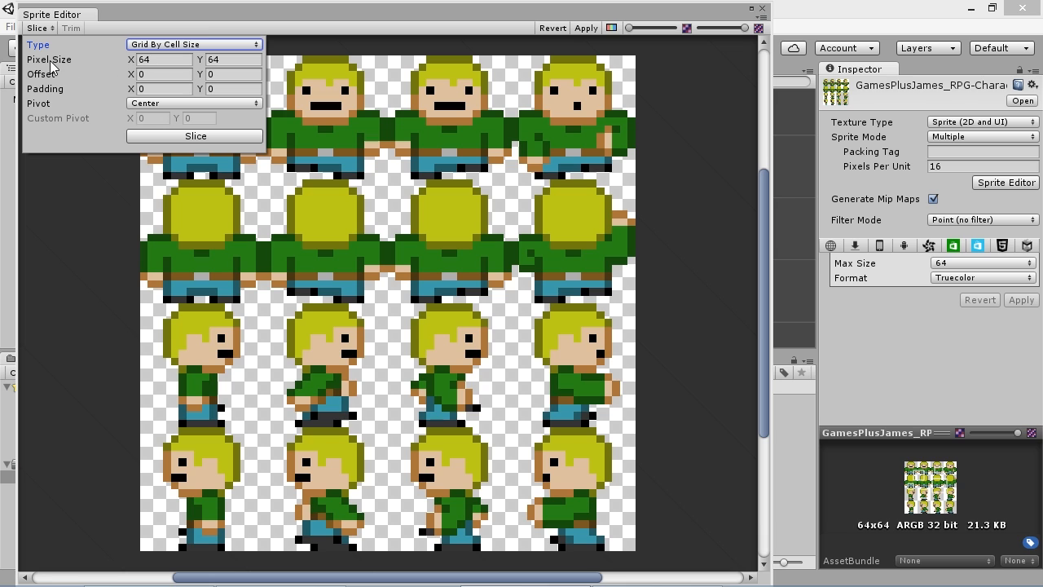
left_click(167, 60)
type("16")
key("Tab")
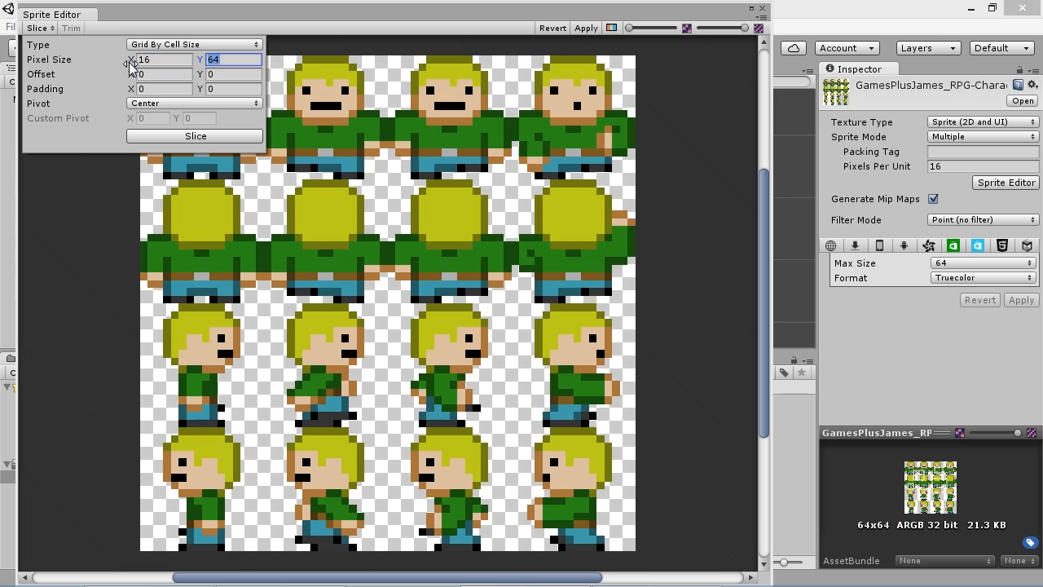
type("16")
left_click(202, 135)
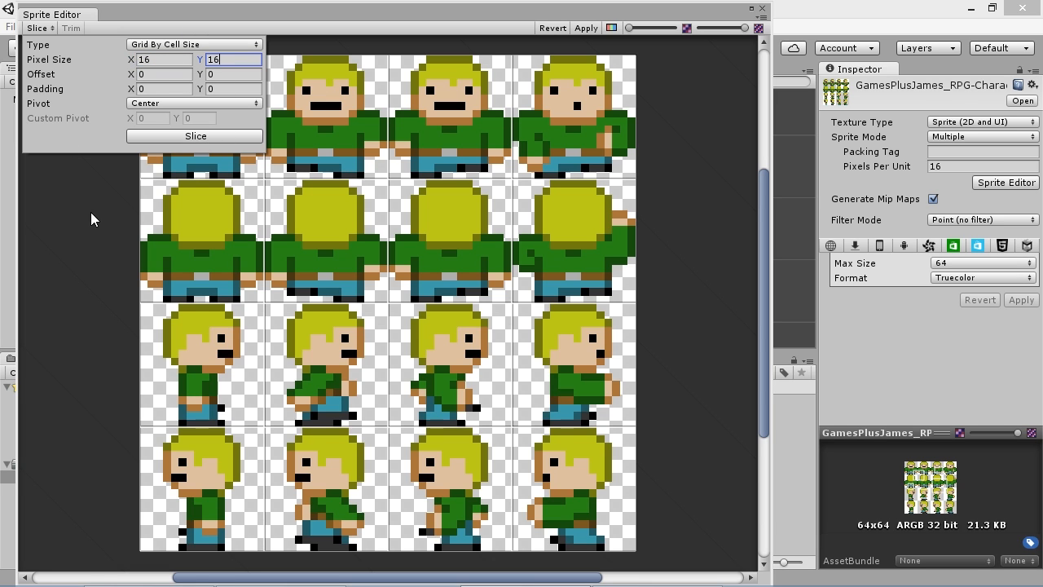
left_click(369, 70)
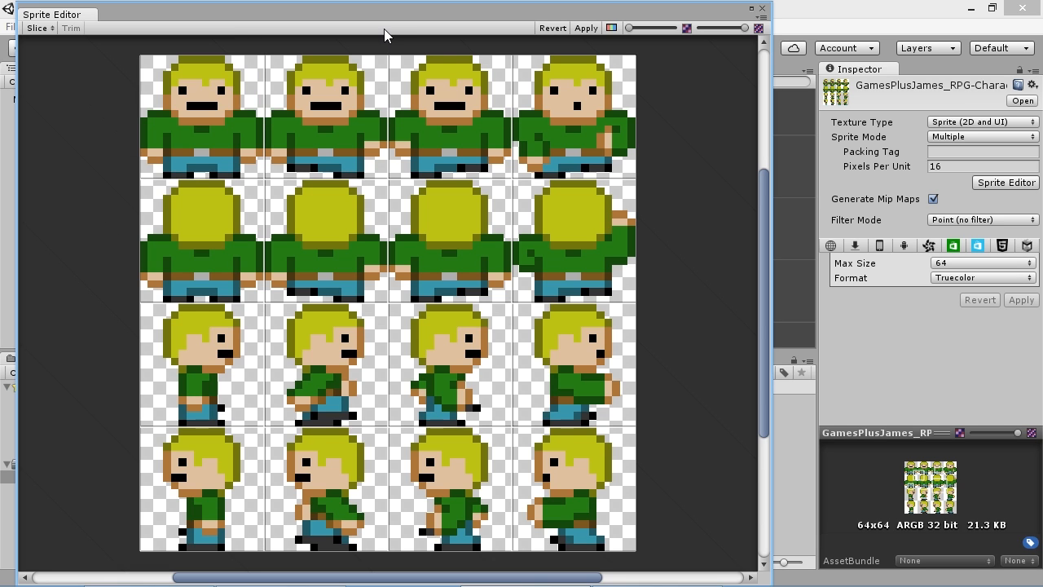
- Check individual slices in the character sheet's upper two rows, apply the slicing, and close the Sprite Editor
left_click(229, 153)
left_click(325, 128)
left_click(443, 128)
left_click(569, 129)
left_click(571, 288)
left_click(454, 257)
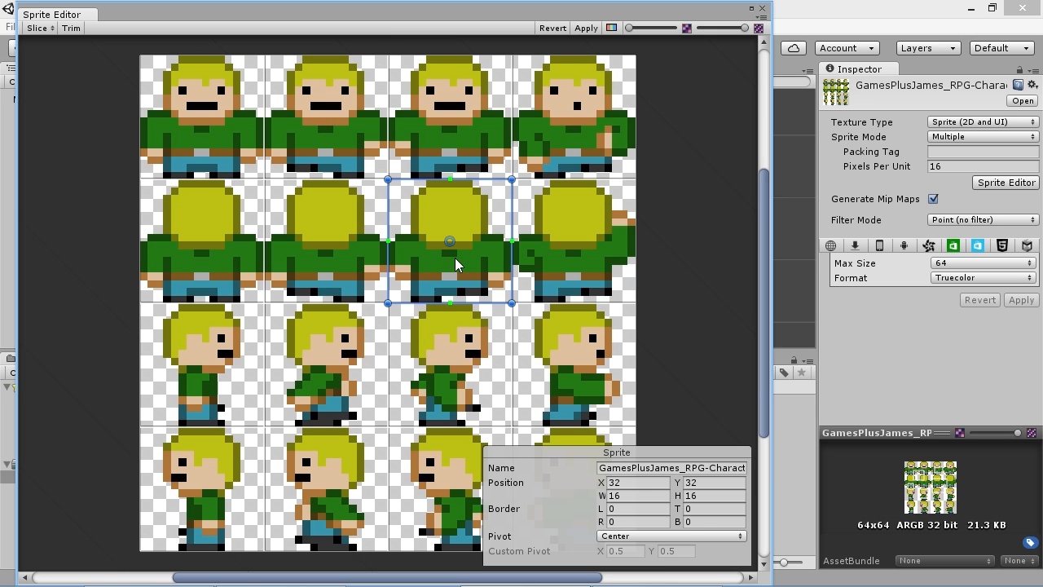
left_click(325, 274)
left_click(243, 261)
left_click(585, 28)
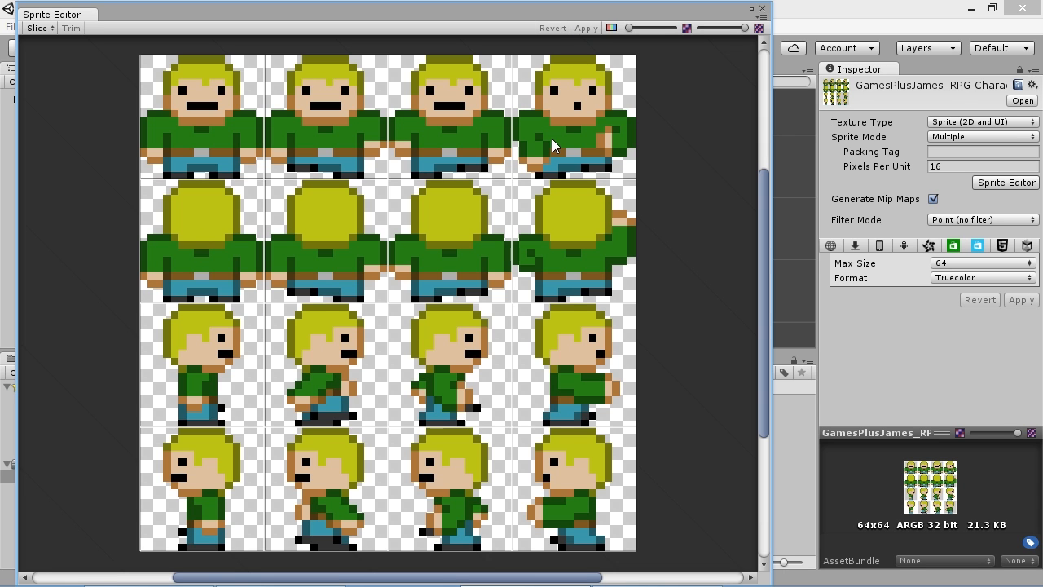
left_click(762, 8)
- Expand the character sheet's slices, place the first sprite in the scene at about X -0.47, Y 1.55, and collapse the slices
left_click(158, 426)
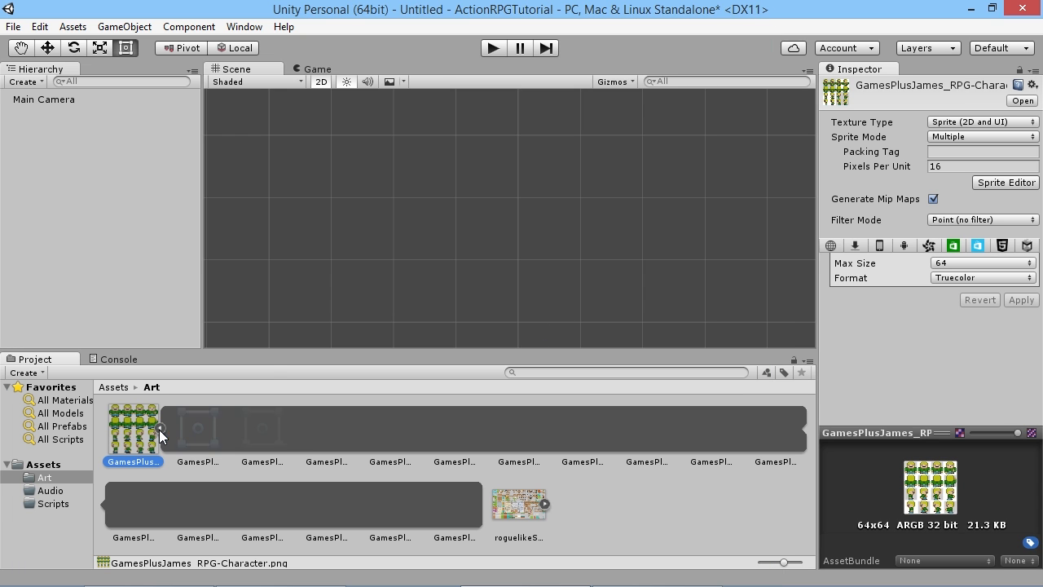
left_click(194, 439)
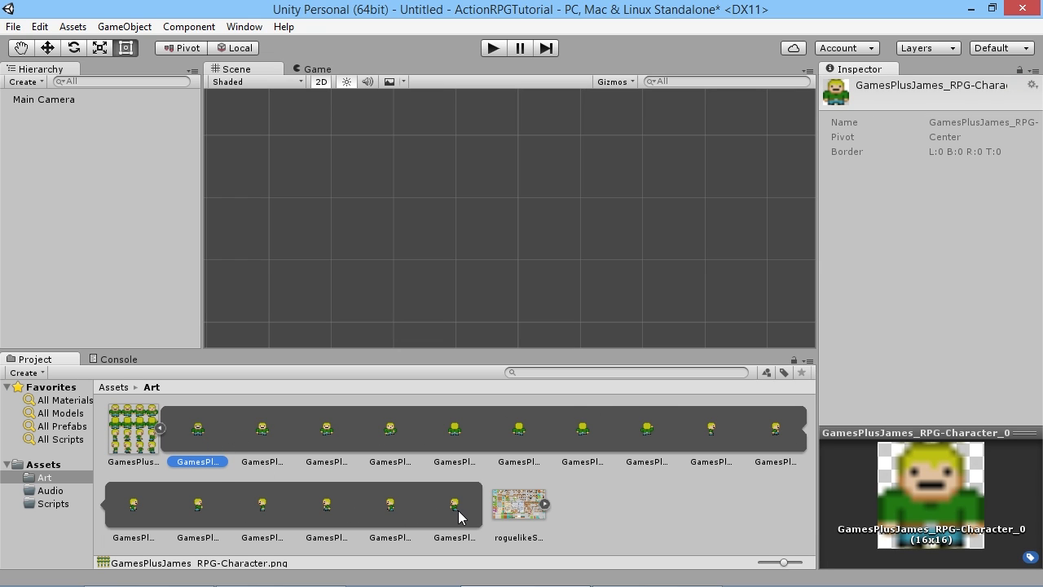
left_click_drag(199, 430, 494, 222)
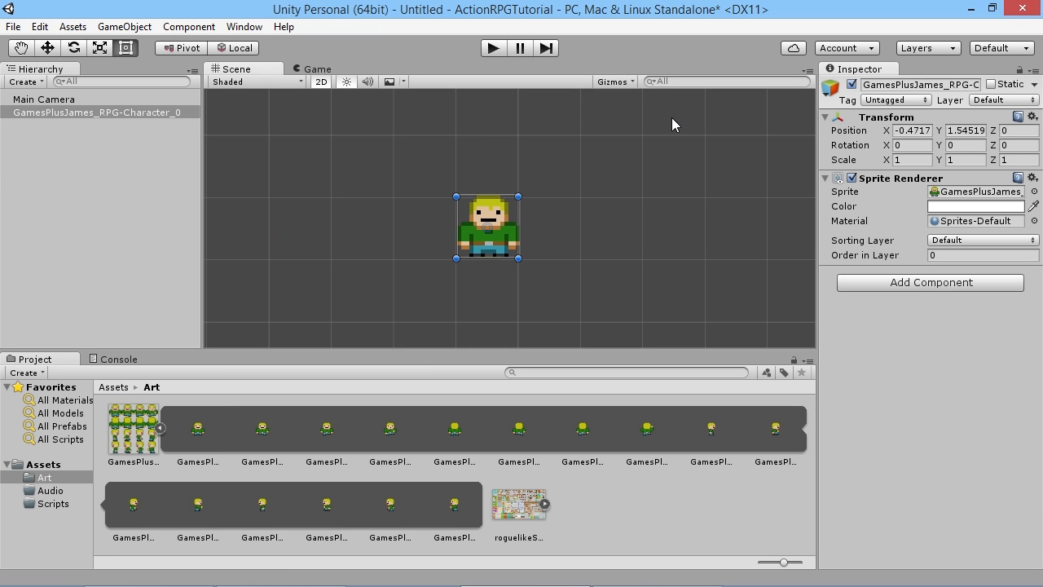
left_click(161, 428)
- Set the roguelikeSheet_transparent texture's Sprite Mode to Multiple and apply the import settings
left_click(193, 433)
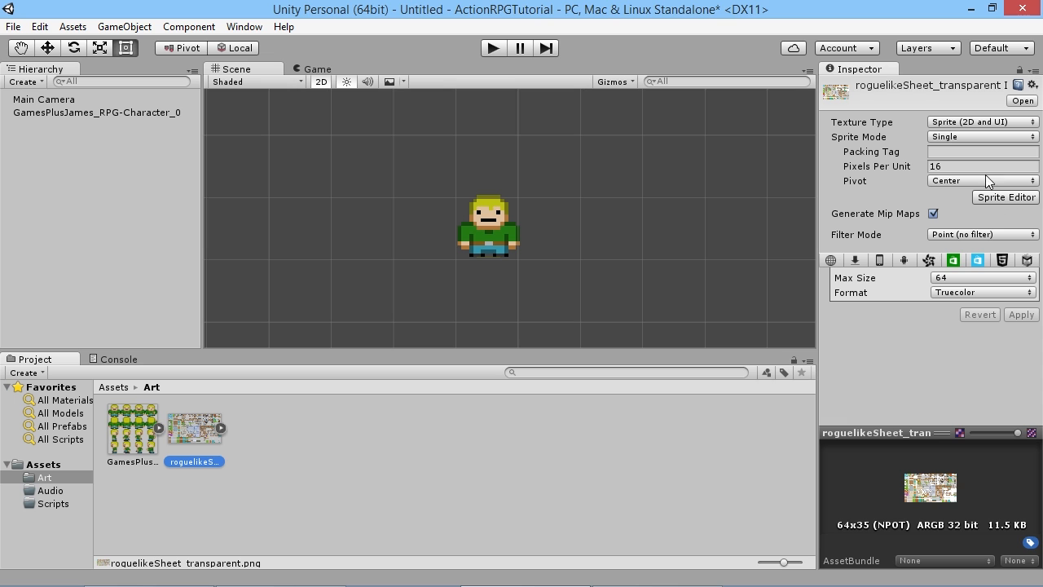
left_click(967, 137)
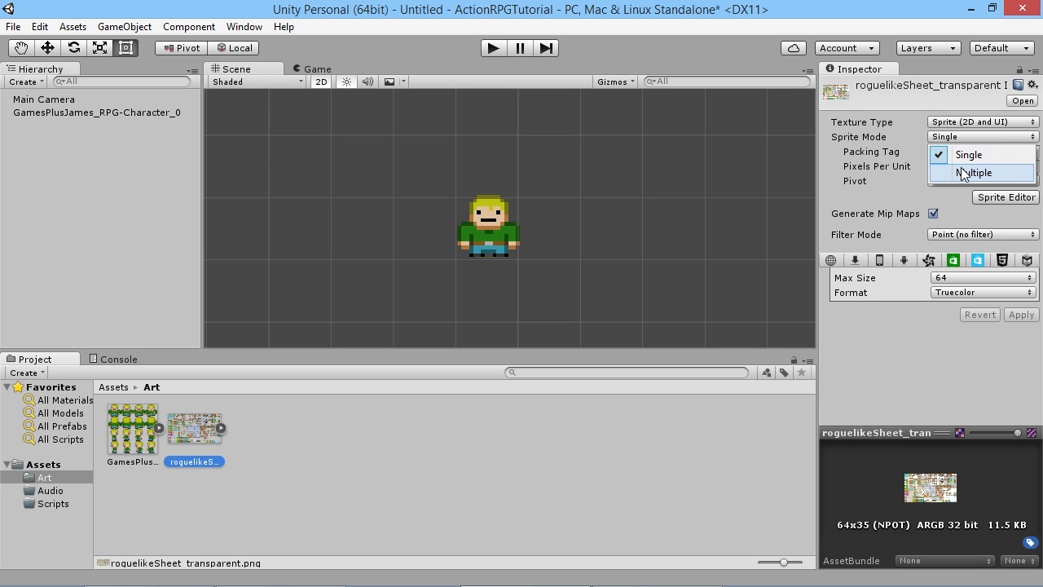
left_click(973, 172)
left_click(1020, 300)
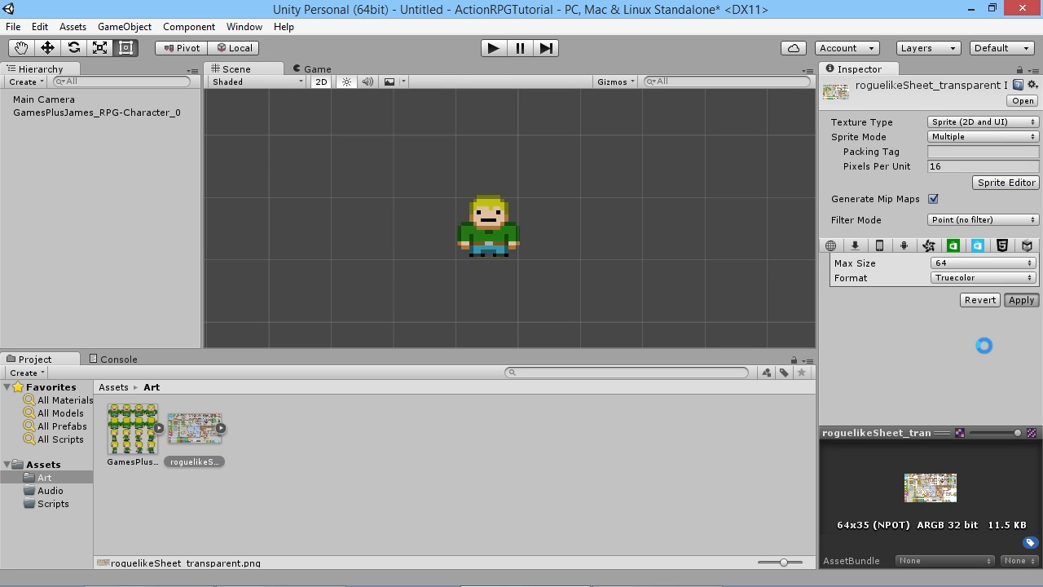
- Inspect the roguelike sheet's image quality in the Sprite Editor and close the editor
left_click(996, 183)
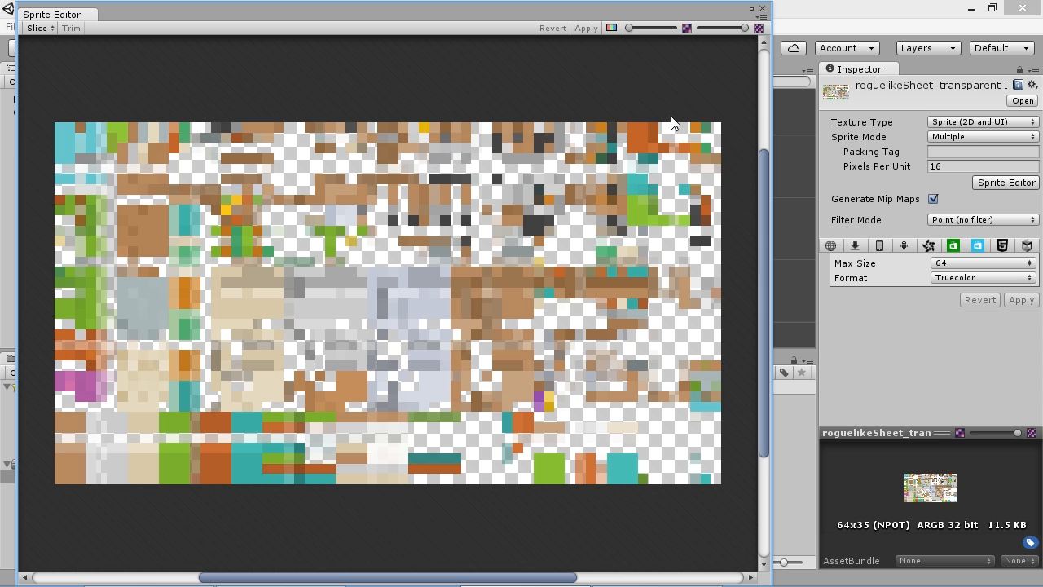
left_click(762, 8)
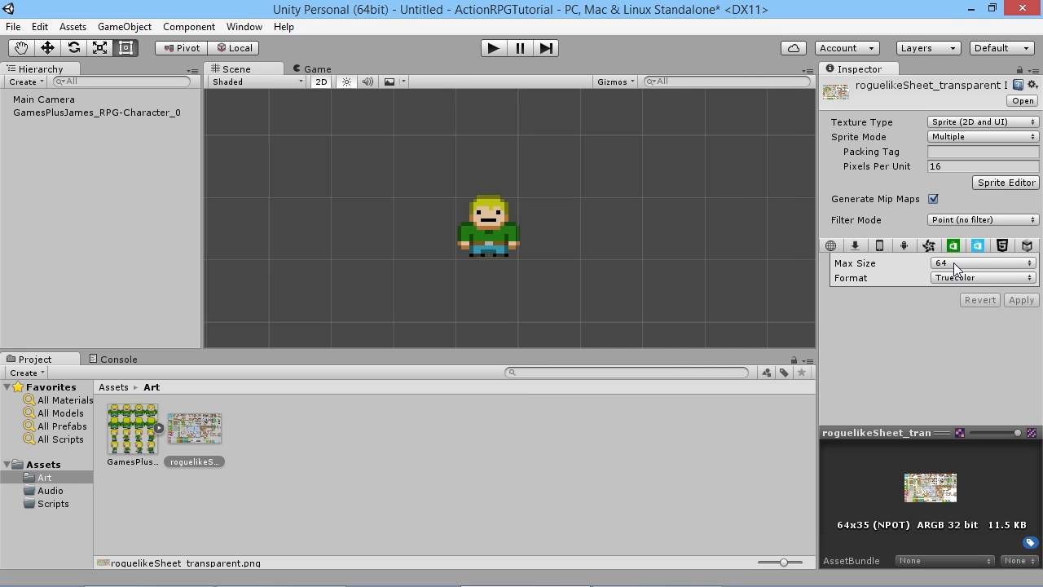
left_click(1007, 184)
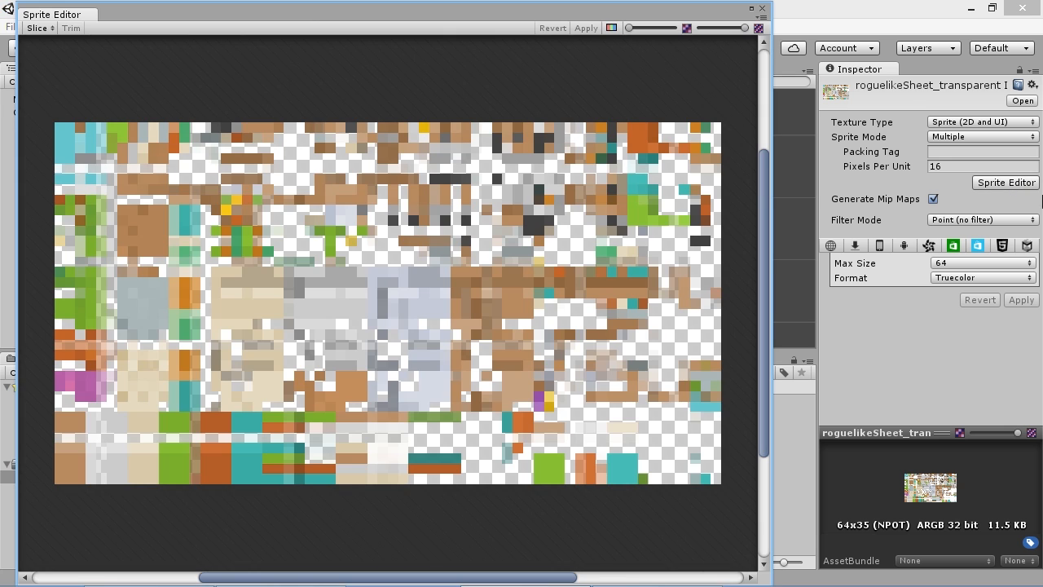
scroll(182, 232, "up", 5)
scroll(192, 189, "down", 5)
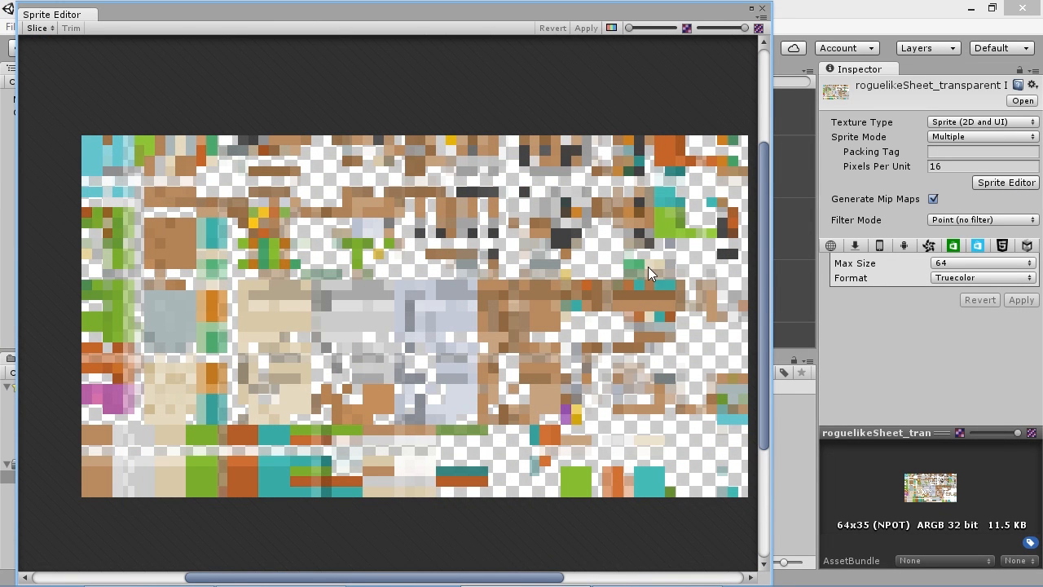
left_click(761, 8)
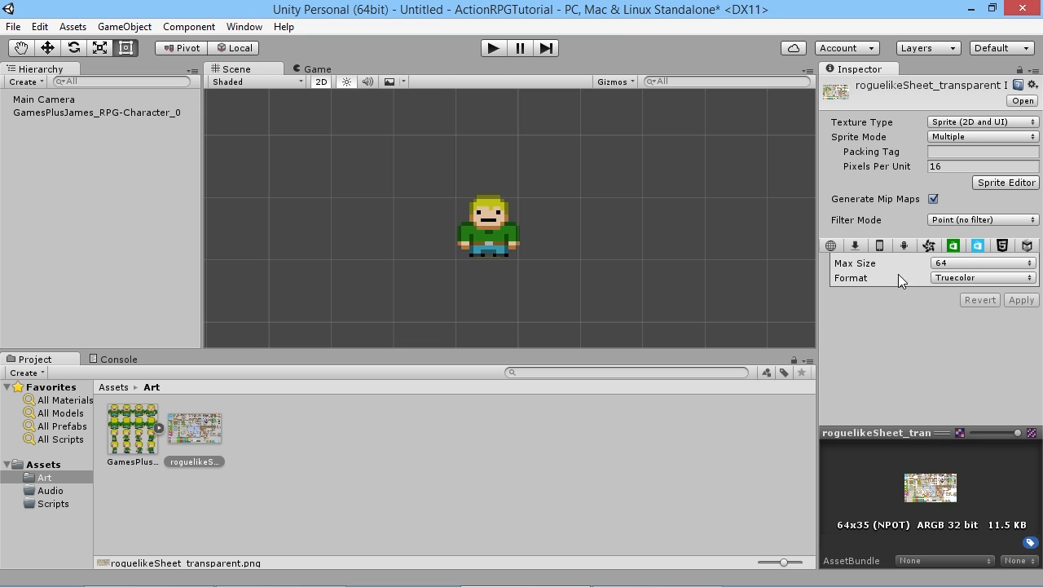
- Set the roguelike sheet's Max Size to 2048 and apply the import settings
left_click(961, 262)
left_click(979, 389)
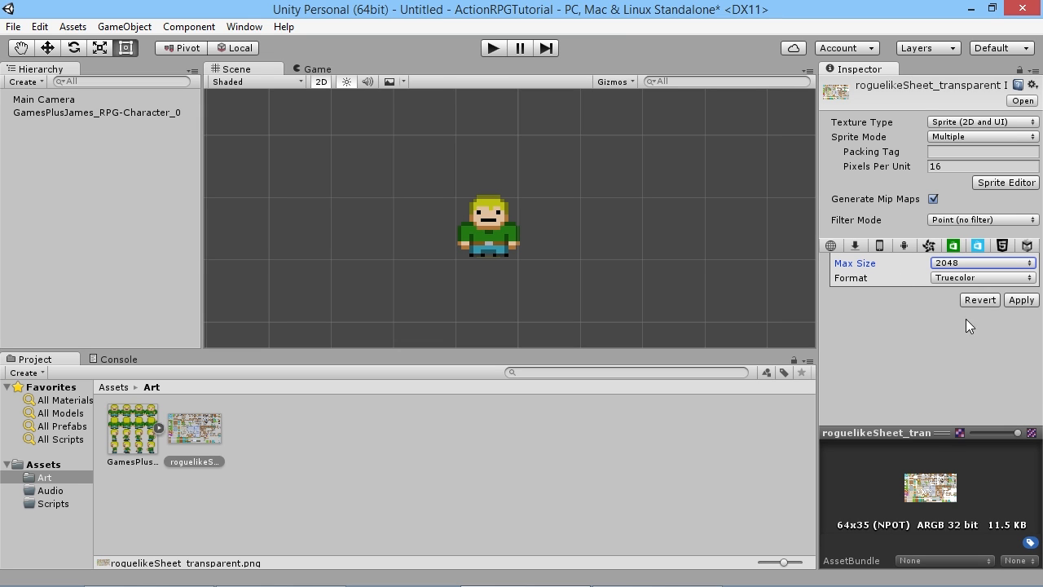
left_click(1021, 300)
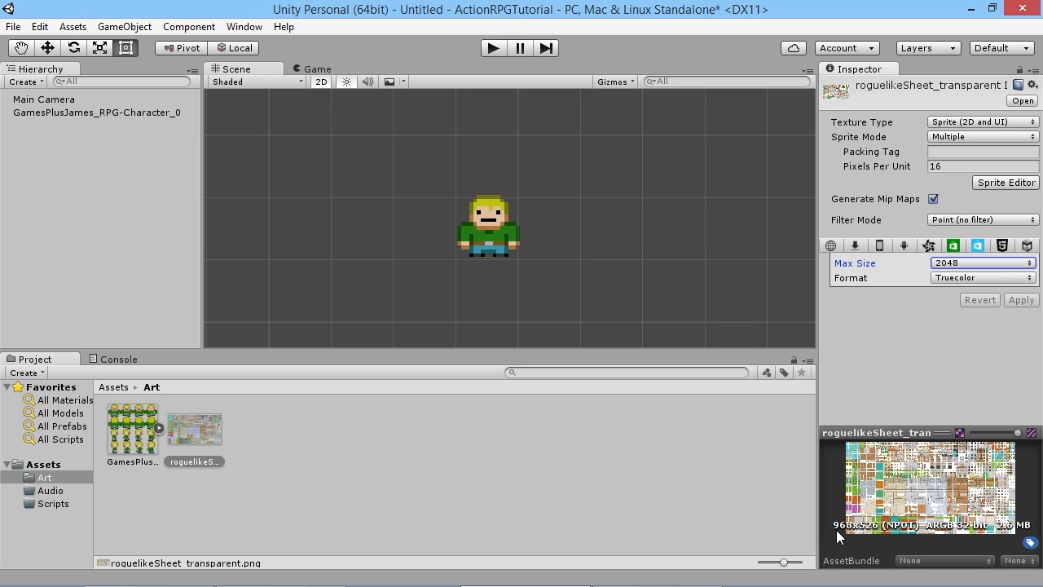
- Set the roguelike sheet's Max Size to 1024 and apply the import settings
left_click(981, 262)
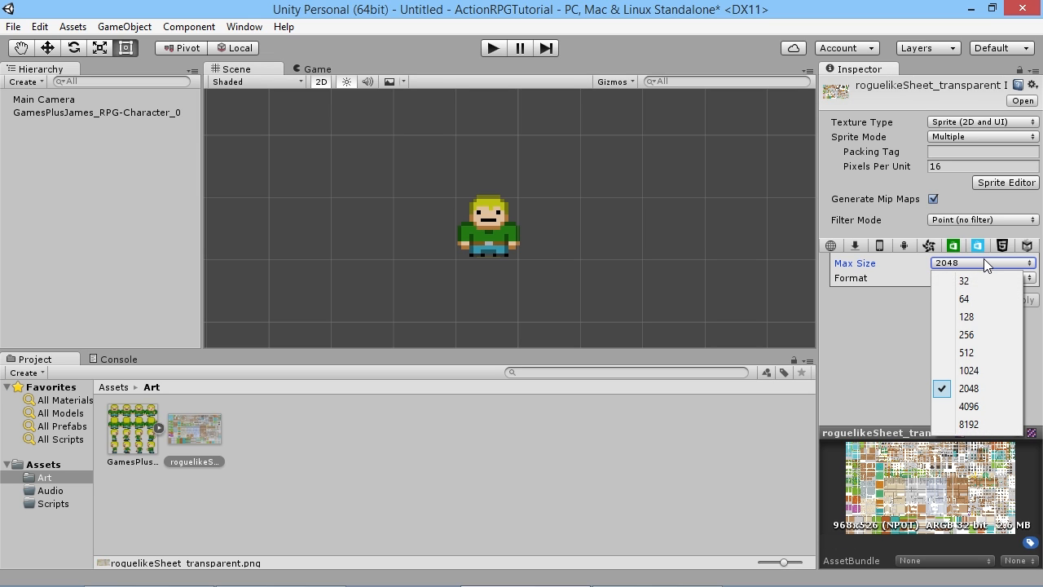
left_click(990, 370)
left_click(1020, 300)
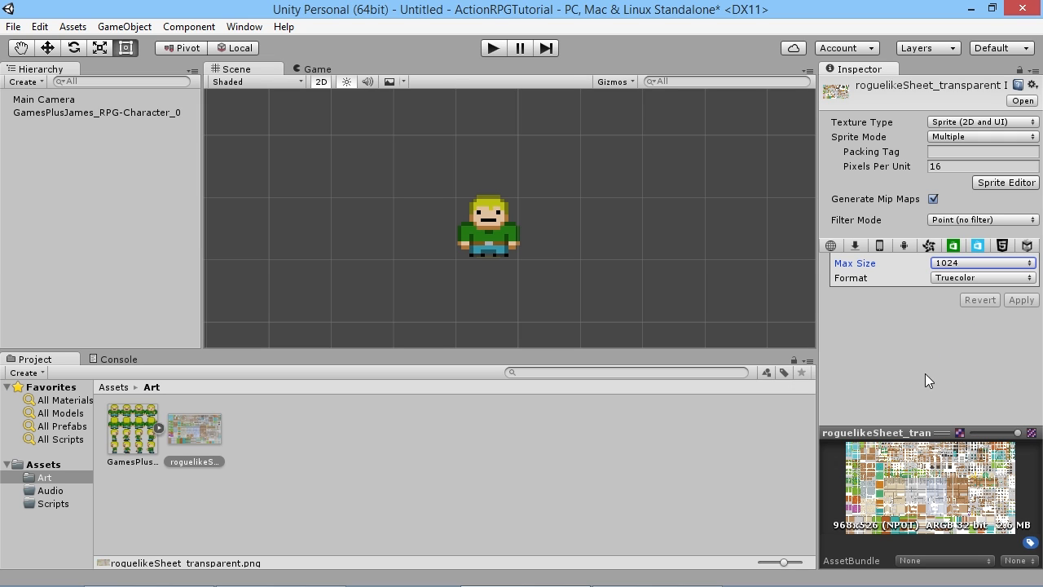
- Open the roguelike sheet in the Sprite Editor, try a freehand rectangle about 20 by 18 pixels over the first water tile, and delete it
left_click(992, 186)
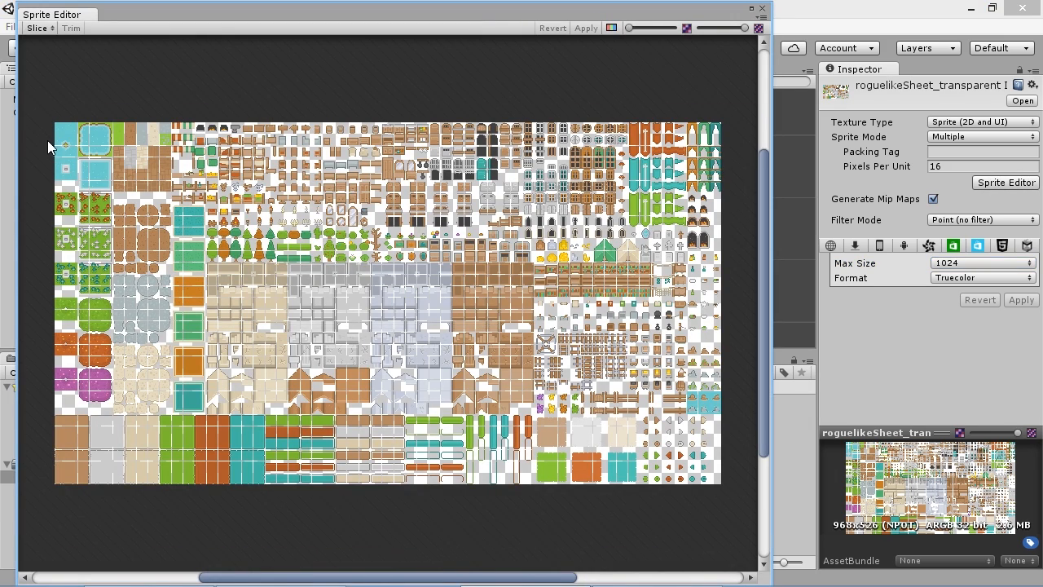
scroll(48, 140, "up", 4)
middle_click_drag(48, 140, 212, 161)
scroll(244, 159, "up", 3)
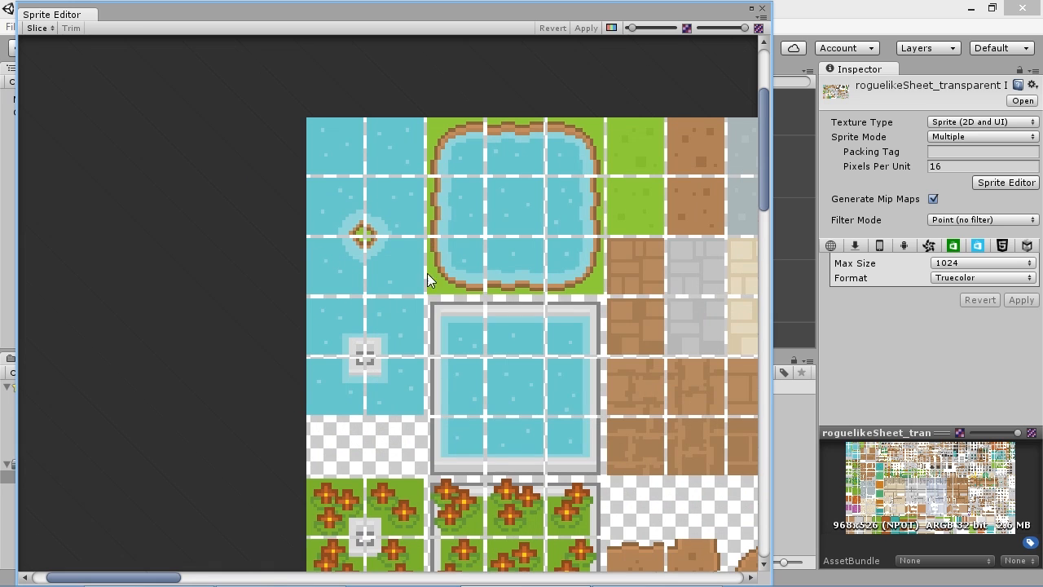
middle_click_drag(478, 194, 237, 177)
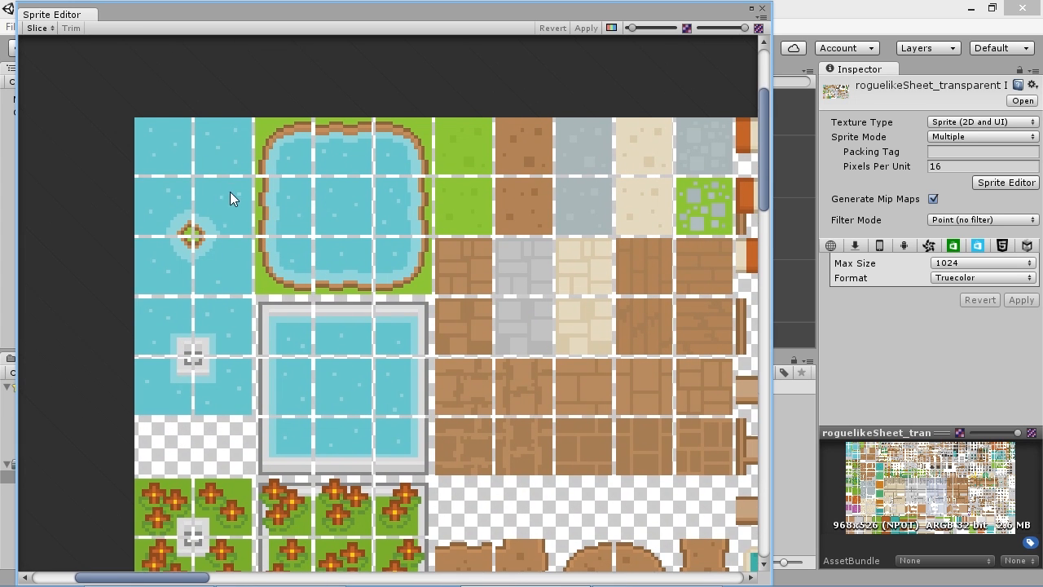
scroll(162, 164, "up", 3)
left_click_drag(517, 420, 380, 294)
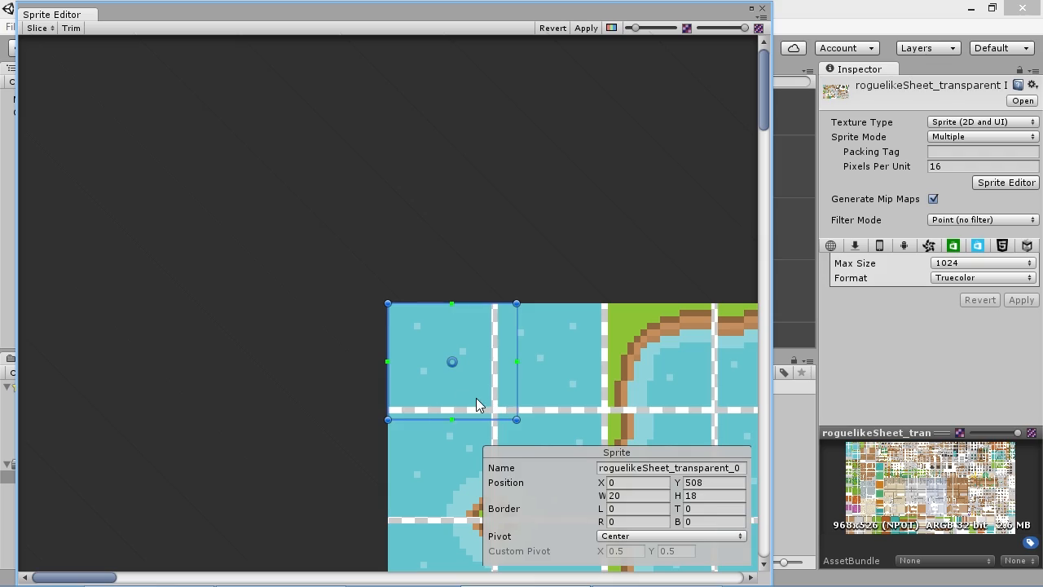
key("Delete")
- Examine the roguelike sheet's tile layout and the gaps between tiles, both across the whole sheet and close up around the water tiles
middle_click_drag(493, 362, 253, 232)
scroll(212, 234, "down", 5)
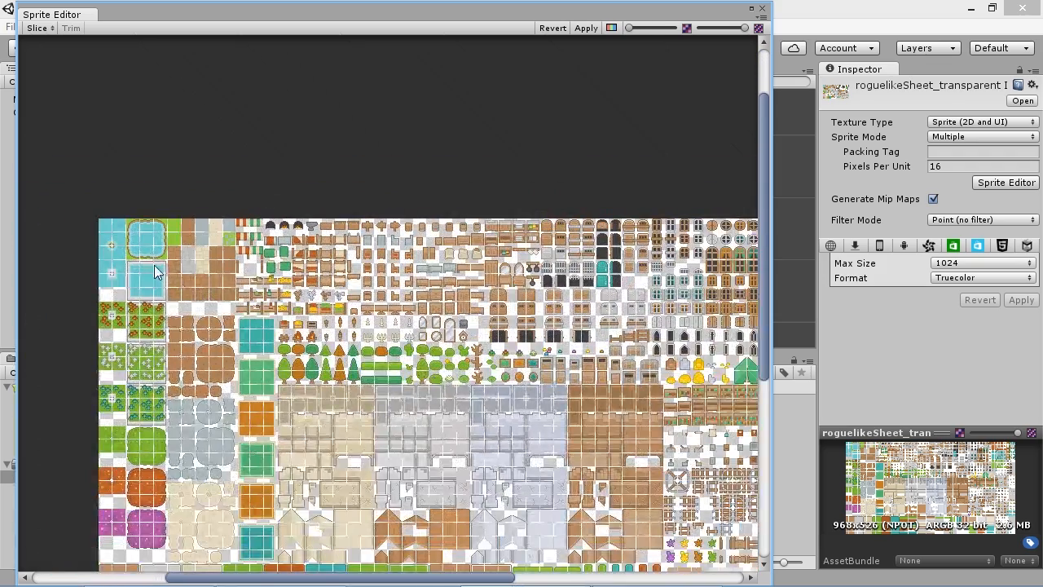
scroll(156, 271, "down", 1)
middle_click_drag(403, 382, 366, 292)
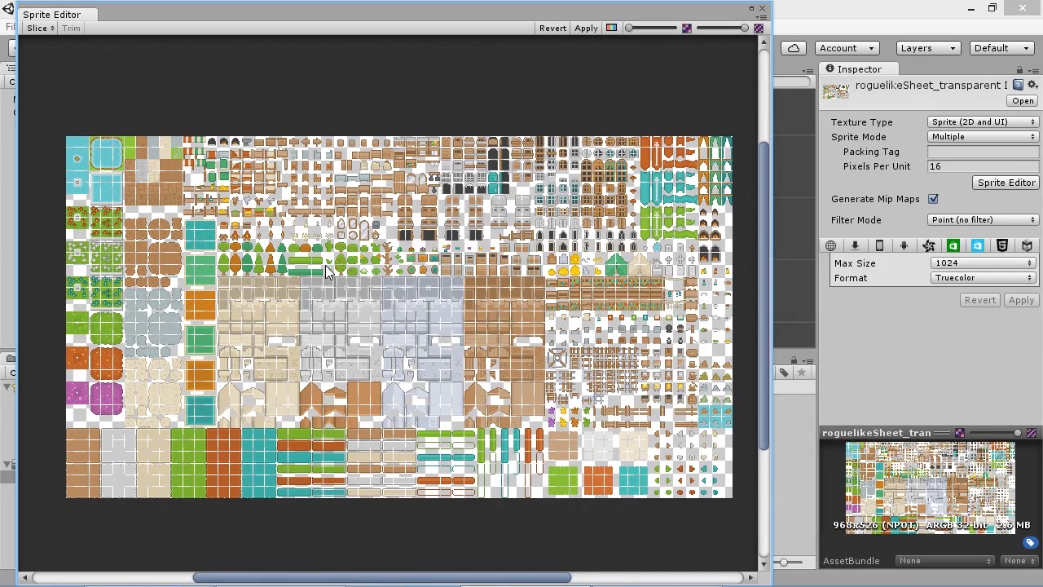
scroll(111, 204, "up", 3)
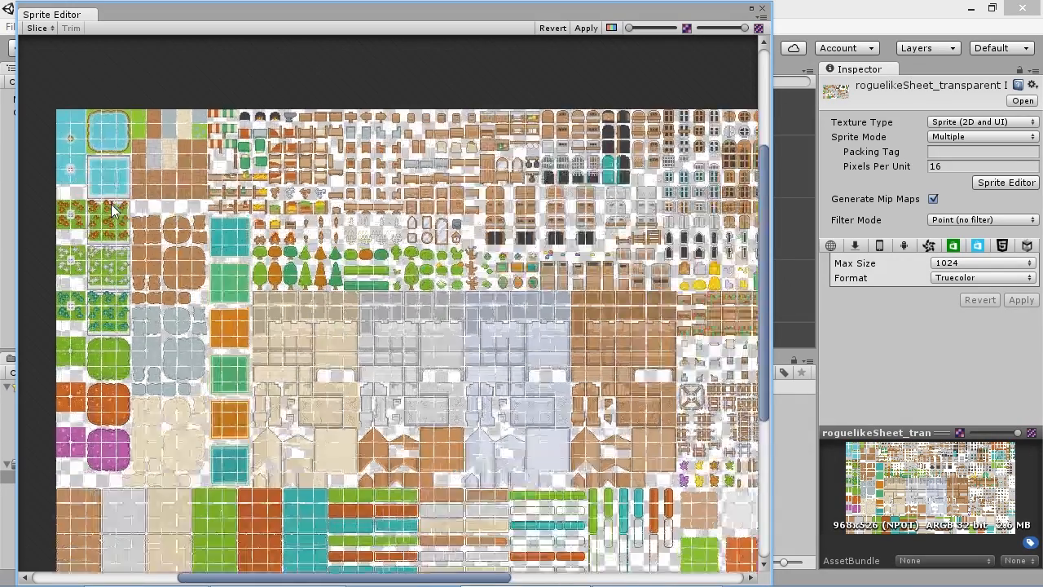
scroll(110, 204, "down", 3)
scroll(112, 202, "up", 4)
middle_click_drag(112, 204, 249, 226)
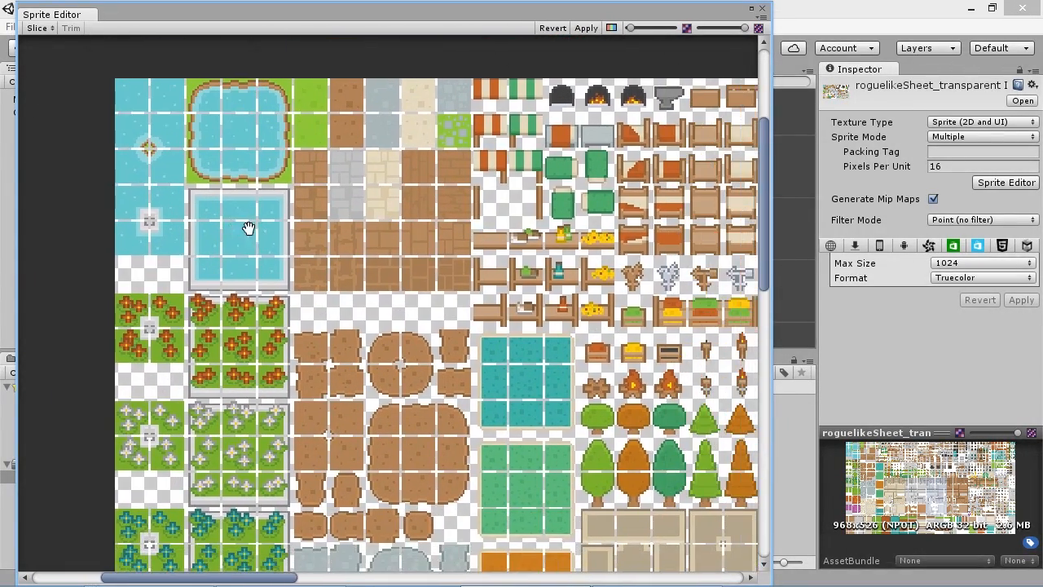
middle_click_drag(242, 123, 192, 185)
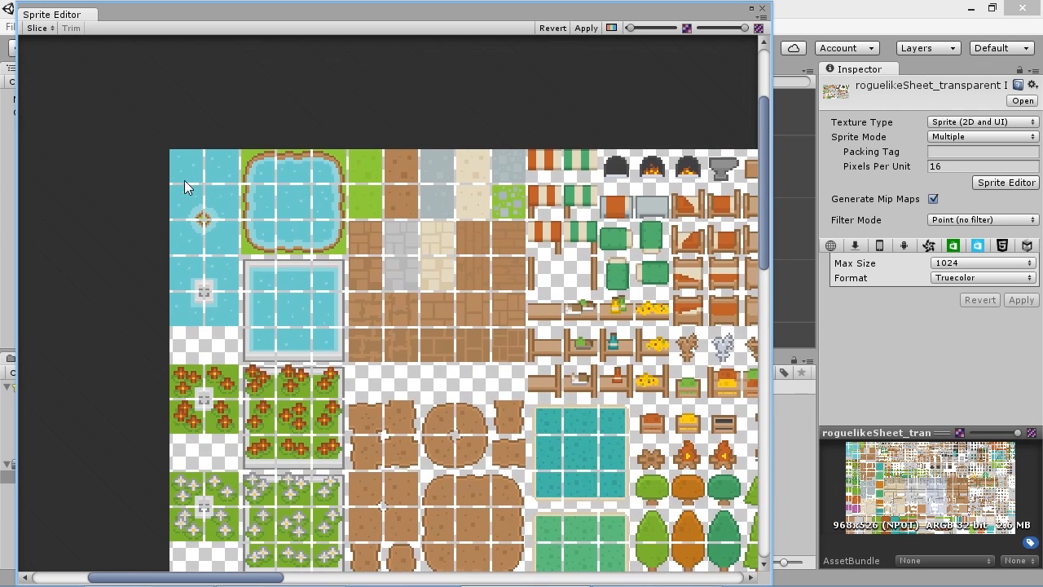
scroll(174, 166, "up", 5)
middle_click_drag(476, 294, 225, 211)
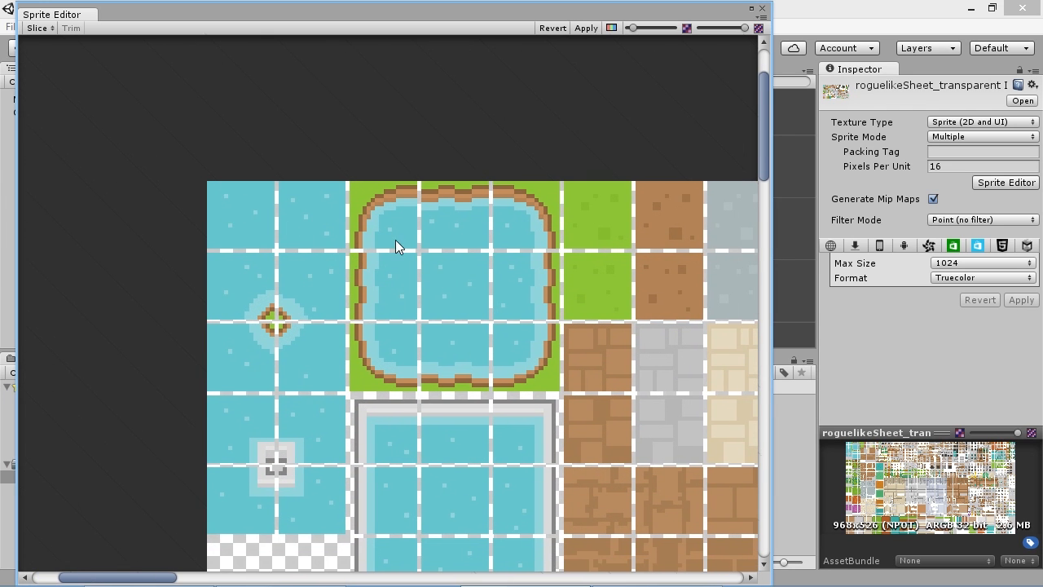
scroll(387, 276, "up", 1)
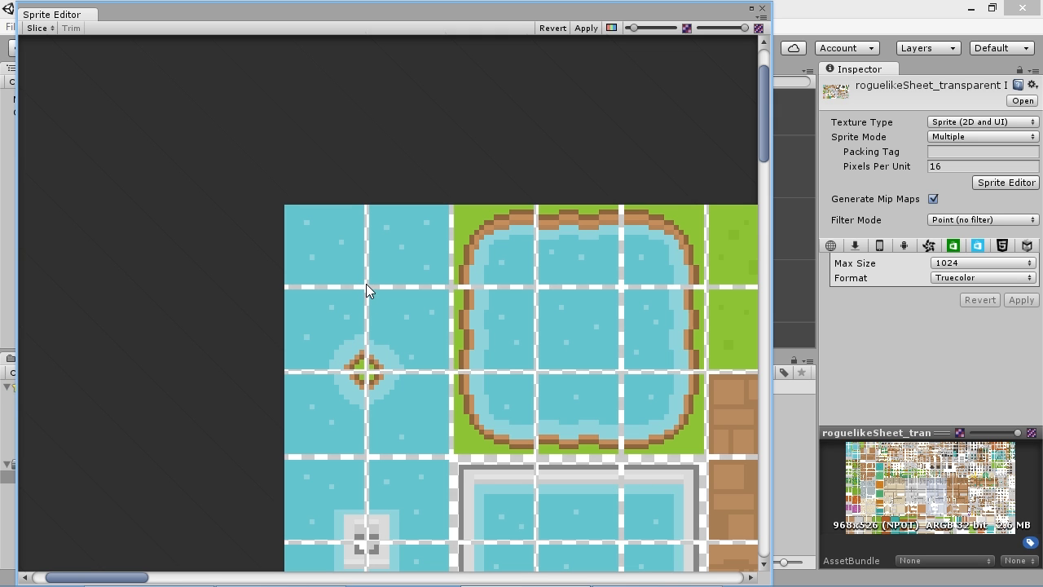
scroll(161, 210, "down", 3)
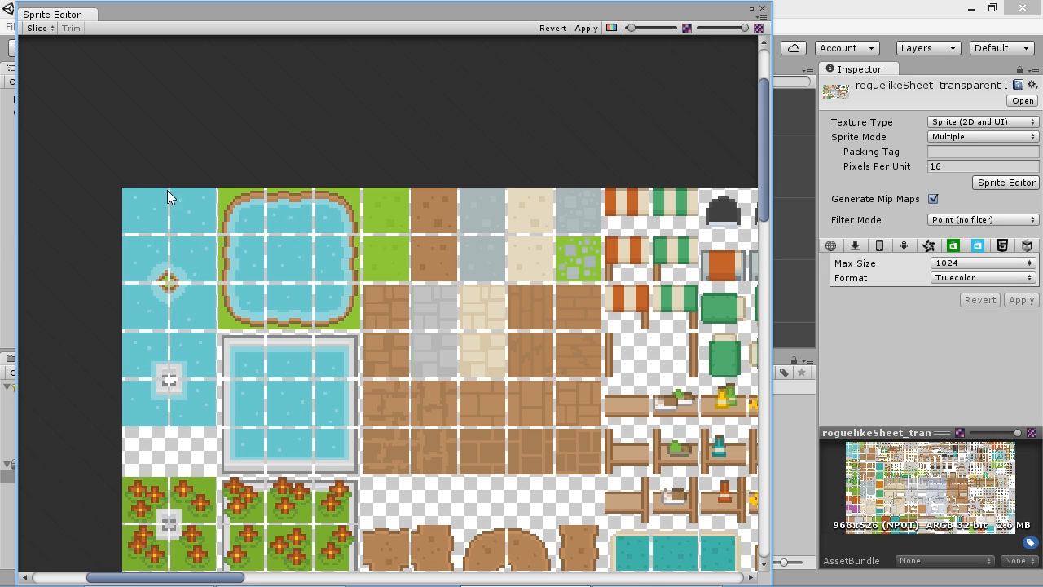
- Slice the roguelike sheet by a 16 x 16 pixel cell grid with 1 pixel of padding in X and Y
left_click(51, 30)
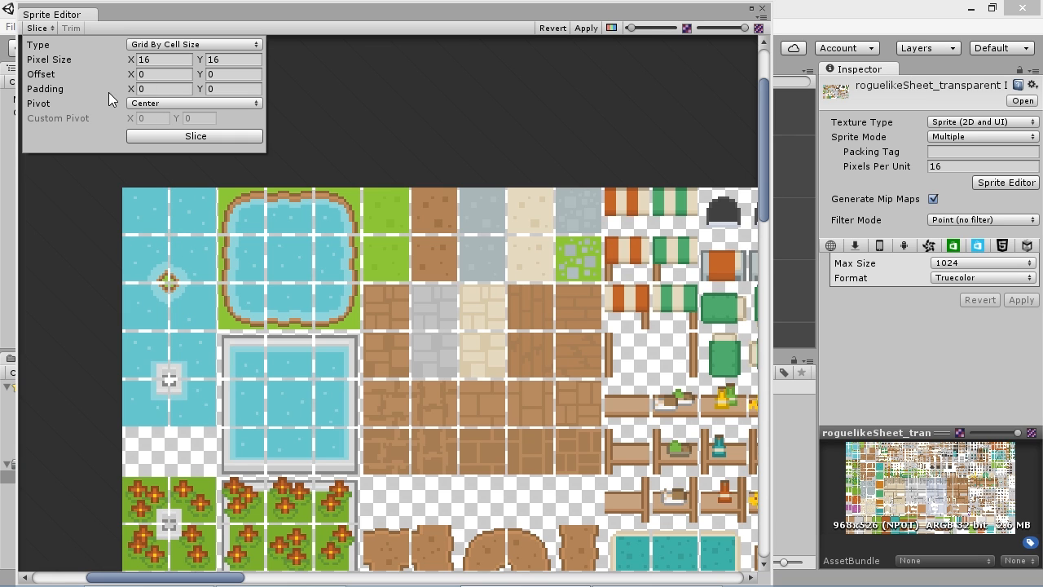
left_click(151, 89)
type("1")
key("Tab")
type("1")
left_click(201, 134)
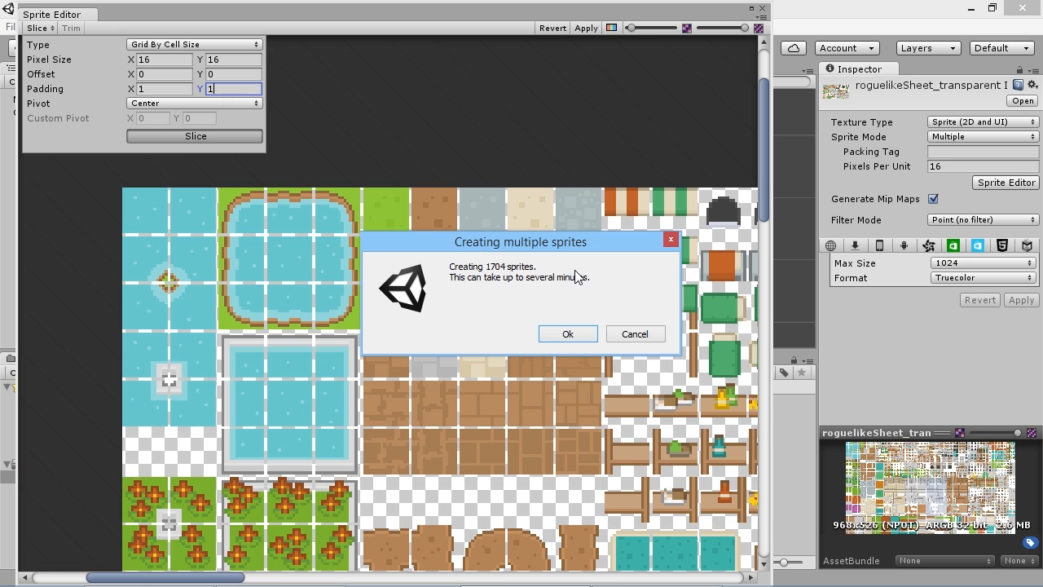
left_click(564, 336)
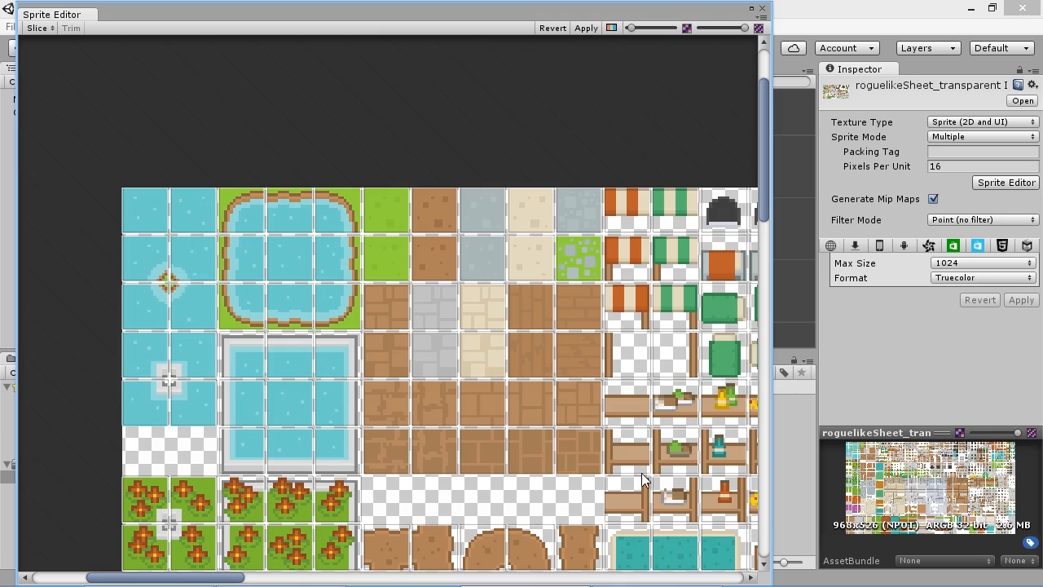
- Examine the slice outlines across the roguelike sheet, selecting individual grey stone tiles close up to check their alignment and size
scroll(424, 359, "down", 5)
middle_click_drag(338, 336, 242, 272)
scroll(400, 373, "up", 10)
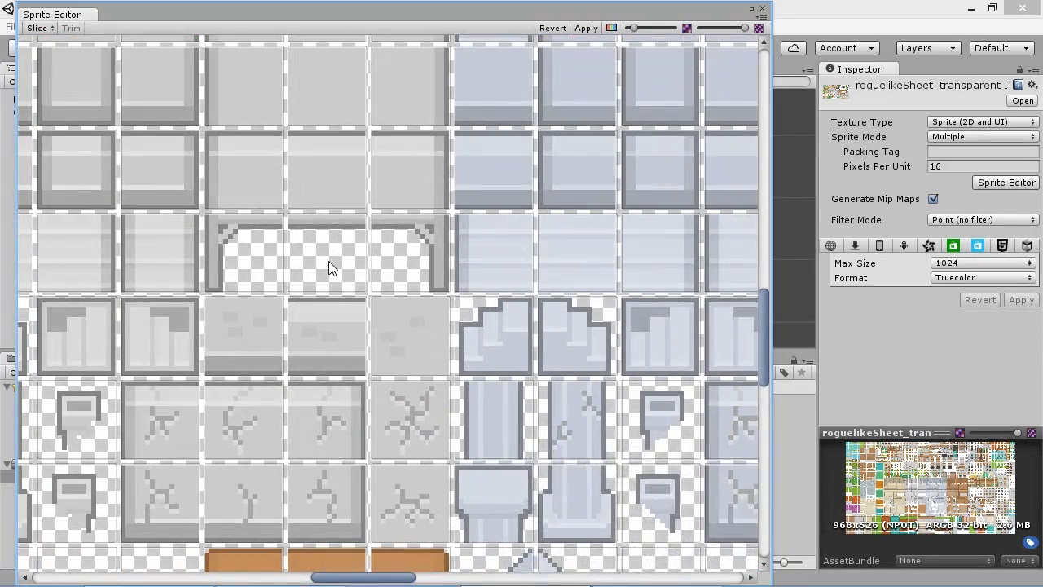
left_click(328, 261)
scroll(497, 303, "down", 8)
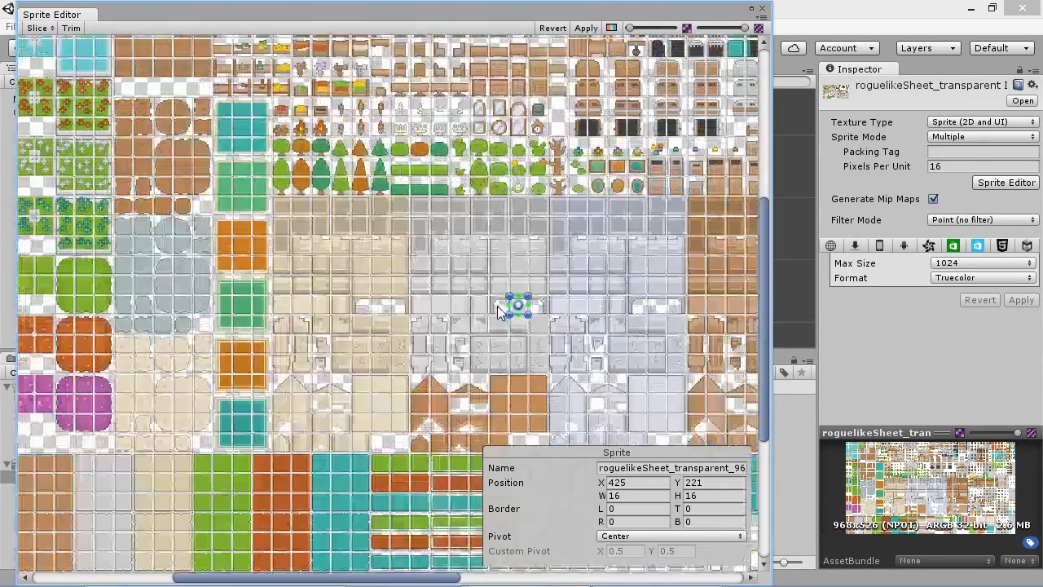
scroll(472, 281, "up", 10)
middle_click_drag(413, 349, 317, 190)
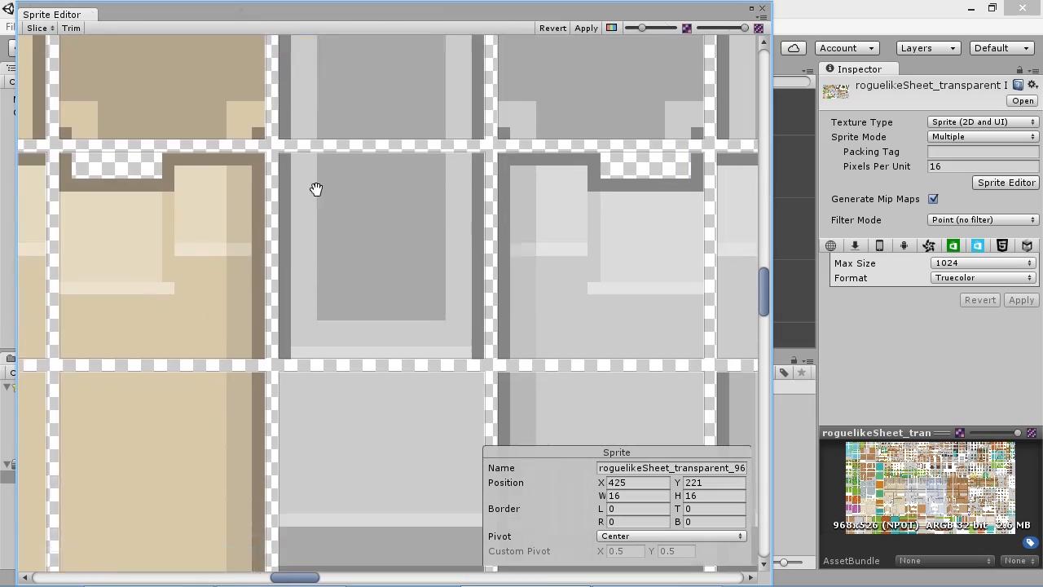
left_click(463, 242)
scroll(361, 337, "down", 8)
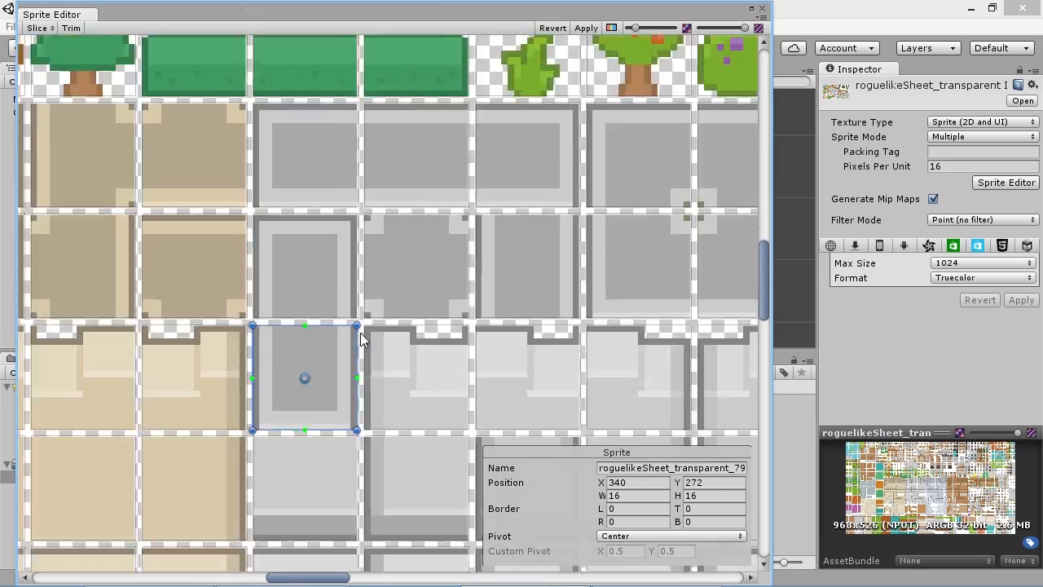
- Apply the roguelike sheet's slicing and close the Sprite Editor
middle_click_drag(412, 464, 479, 412)
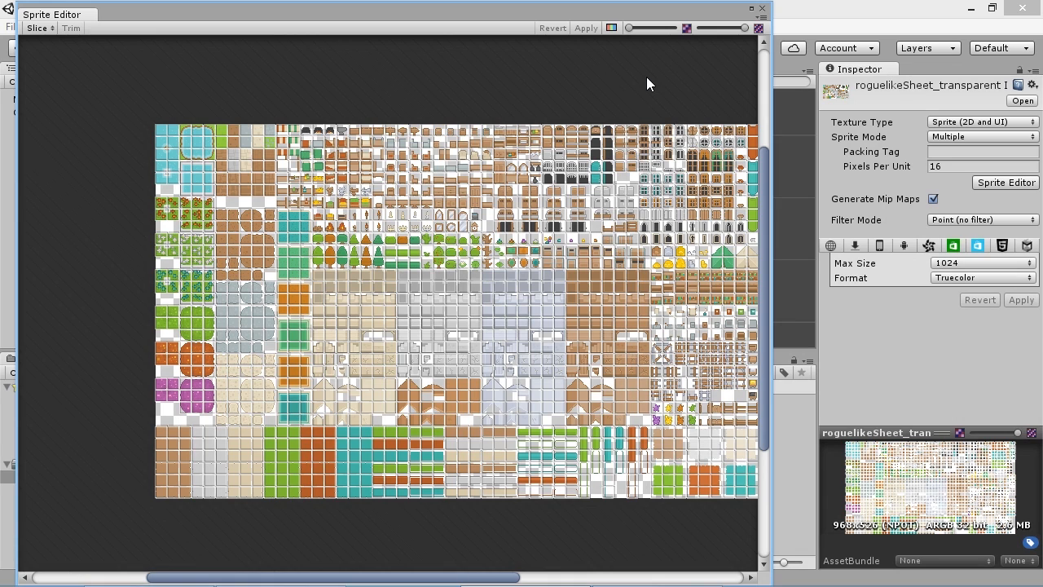
left_click(762, 9)
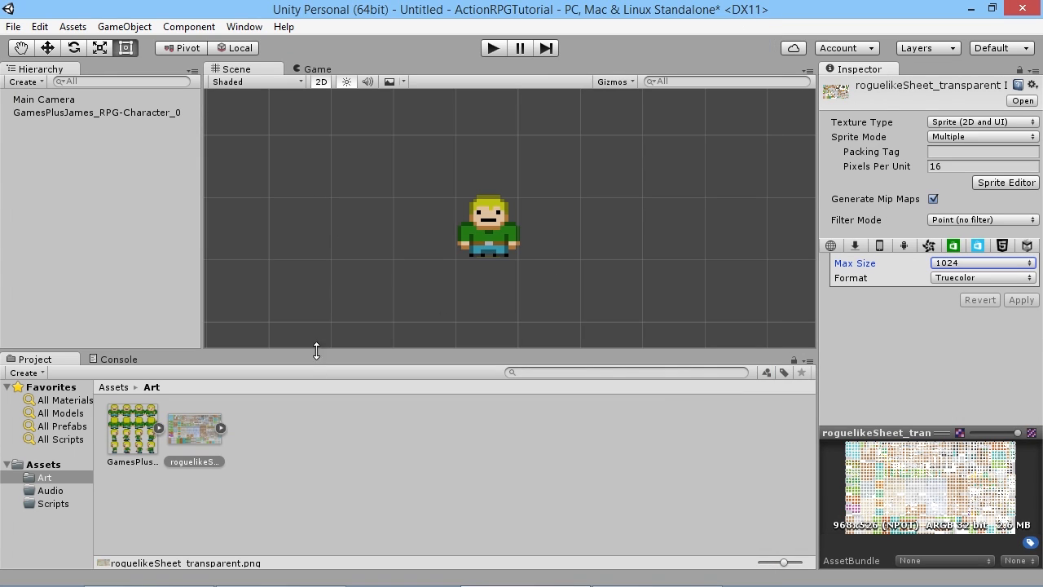
- Expand the roguelike sheet in the Art folder, browse its sliced sprites, and shrink the asset thumbnails to fit more per row
left_click(220, 428)
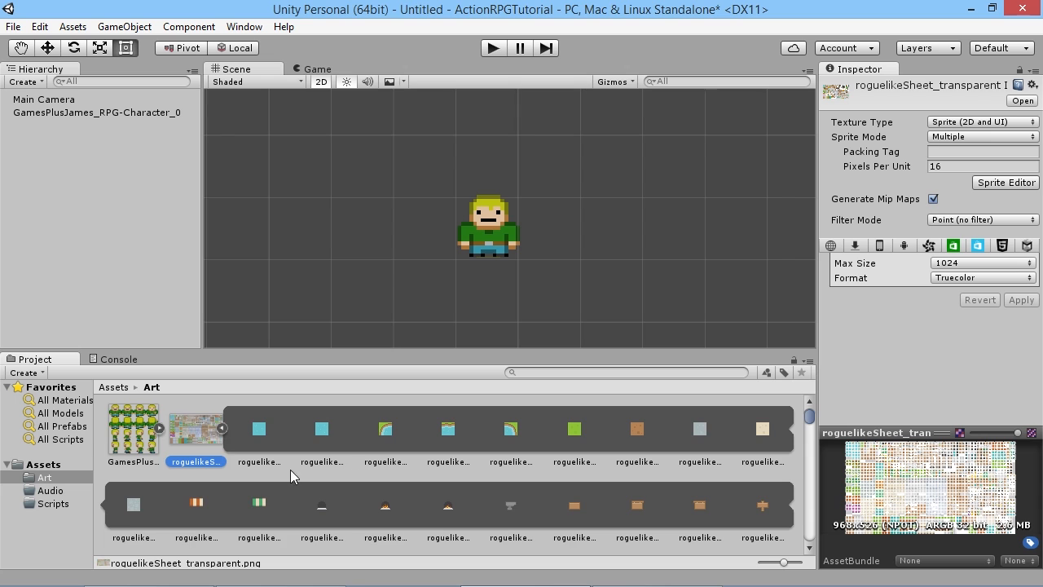
scroll(310, 472, "down", 5)
scroll(593, 471, "down", 3)
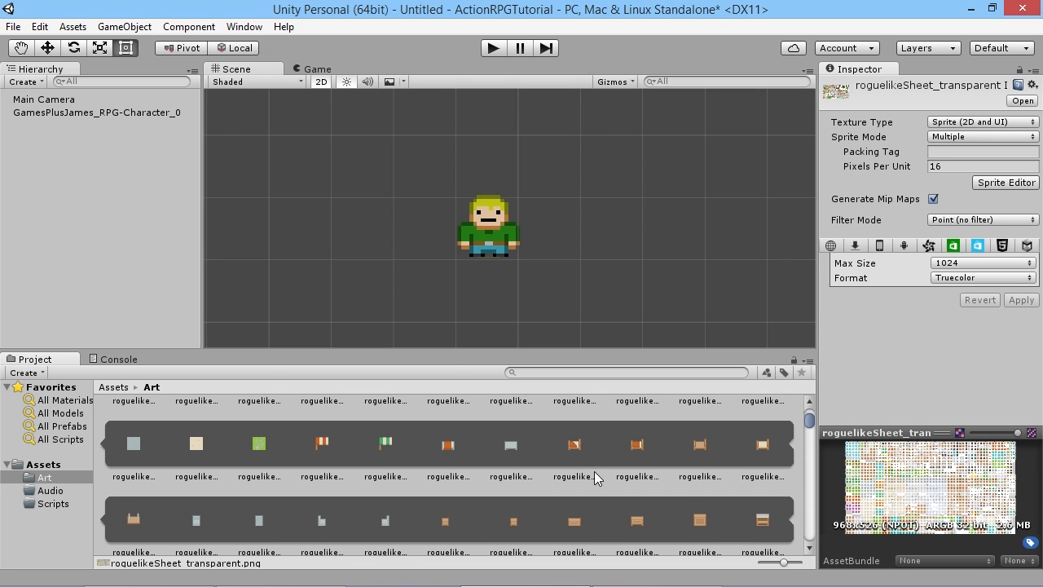
scroll(594, 471, "down", 4)
left_click_drag(783, 562, 767, 562)
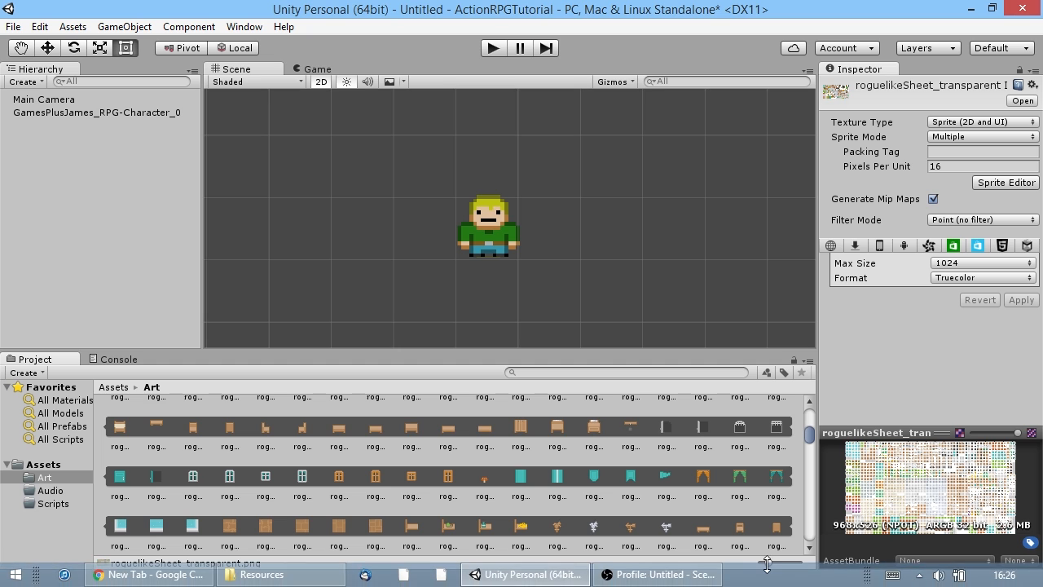
mouse_move(769, 562)
left_mouse_down()
mouse_move(799, 563)
mouse_move(767, 563)
left_mouse_up()
scroll(616, 488, "up", 3)
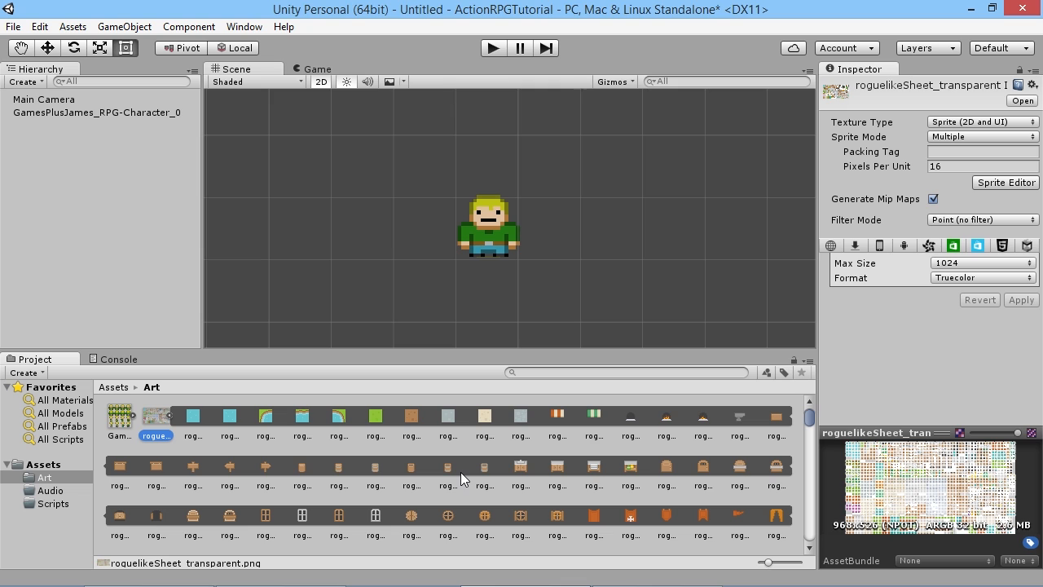
- Preview the plain grass sprite, look over the whole roguelike sheet in the Sprite Editor, and close the editor
left_click(376, 417)
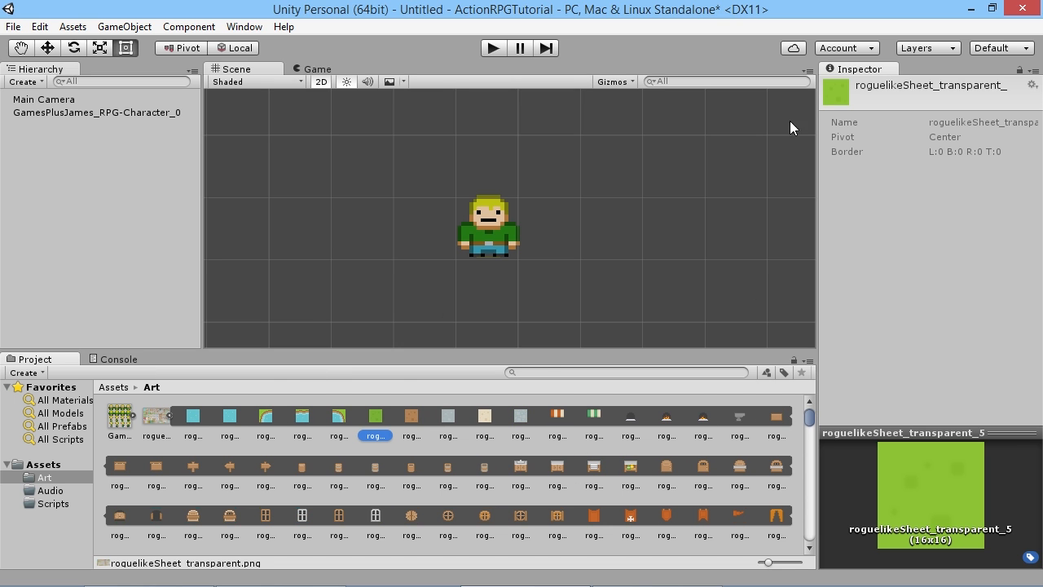
left_click(156, 407)
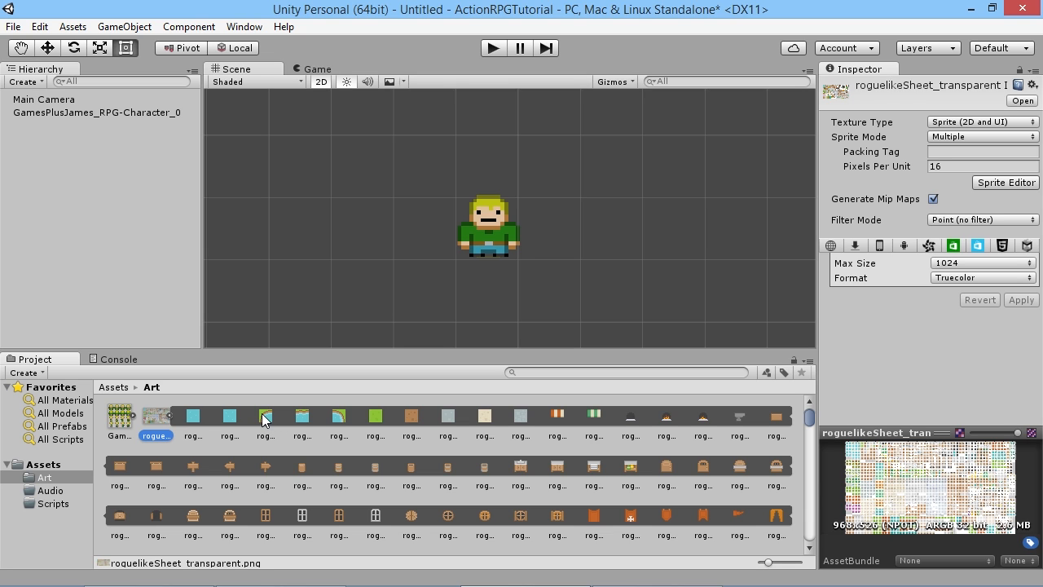
left_click(1008, 181)
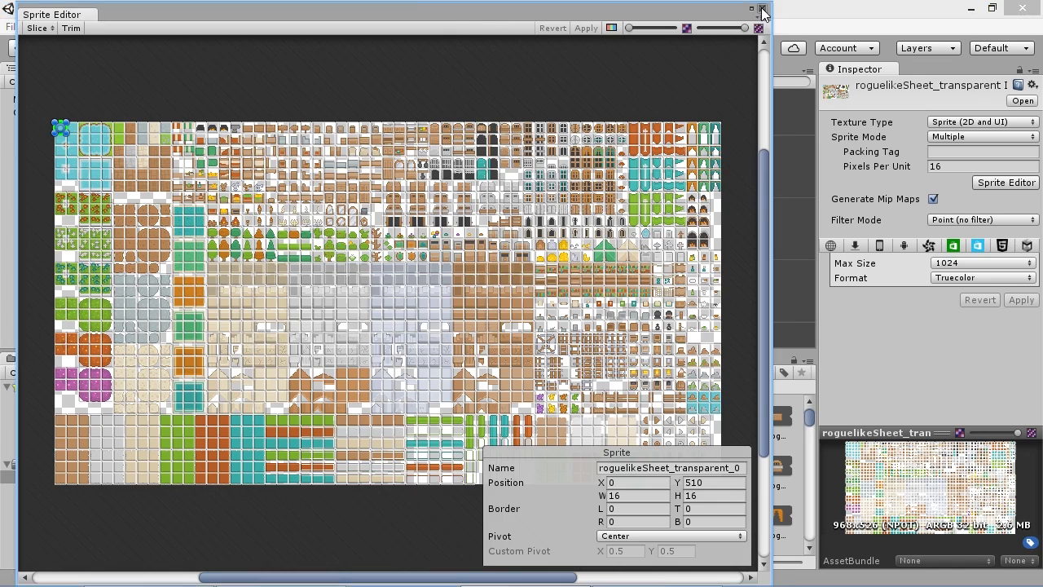
left_click(762, 10)
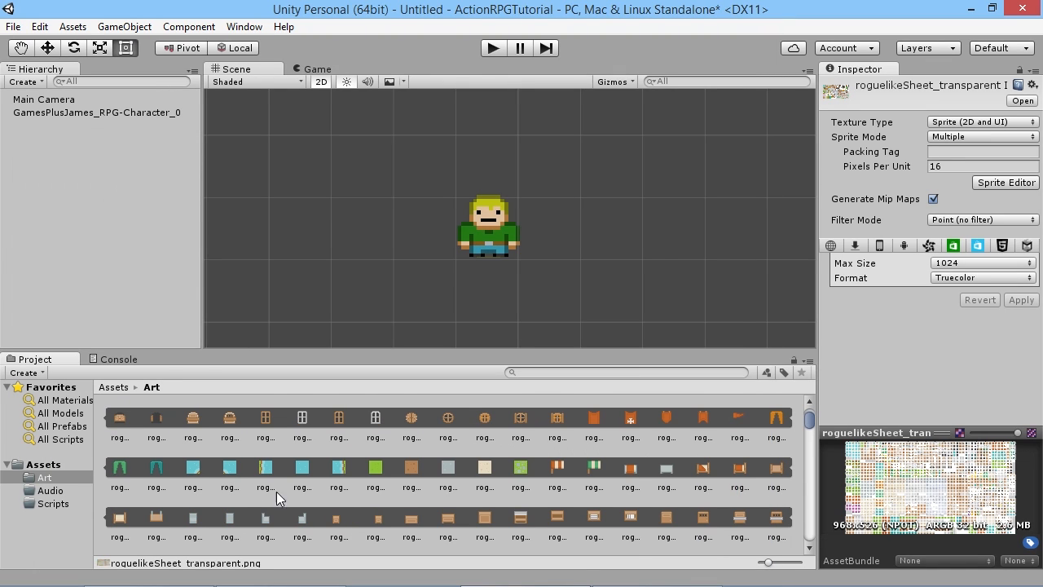
- Preview the water-edge sprite and the second grass sprite among the roguelike sheet's slices
left_click(209, 466)
left_click(340, 471)
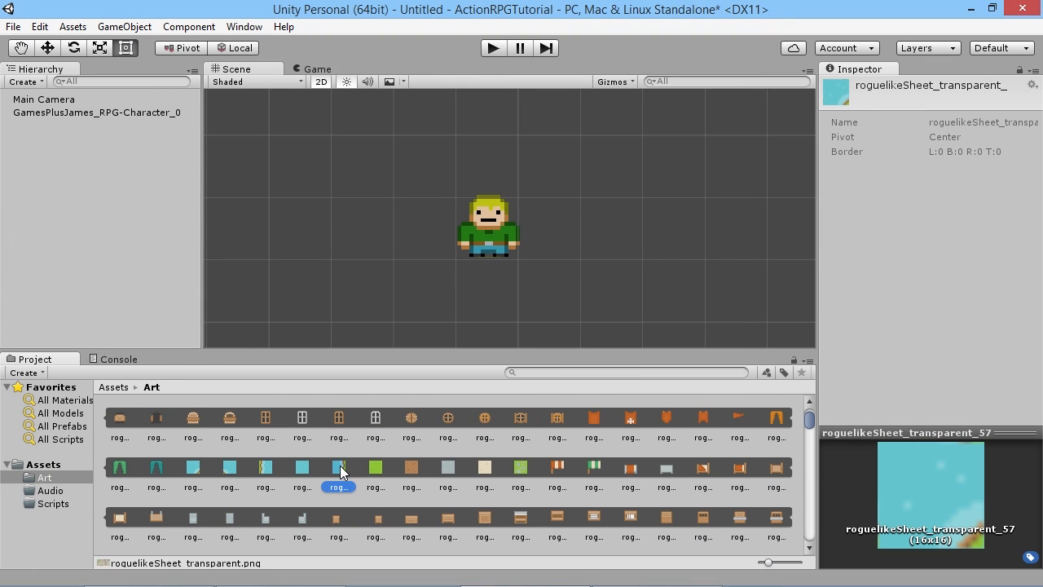
left_click(375, 467)
scroll(503, 472, "up", 1)
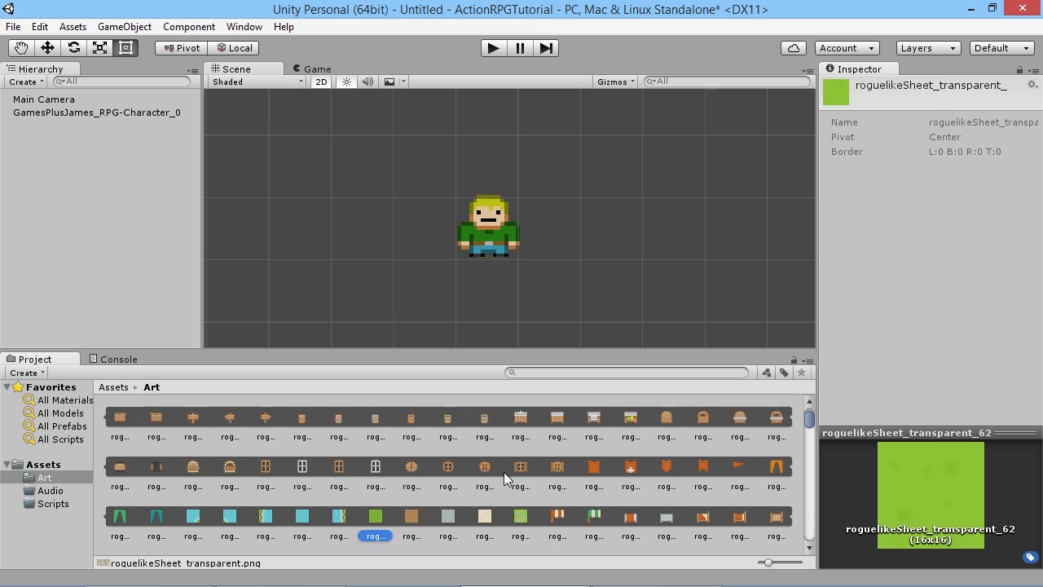
scroll(503, 471, "up", 1)
- Place the first plain grass sprite in the scene right beside the character and compare the two objects' components
left_click(377, 415)
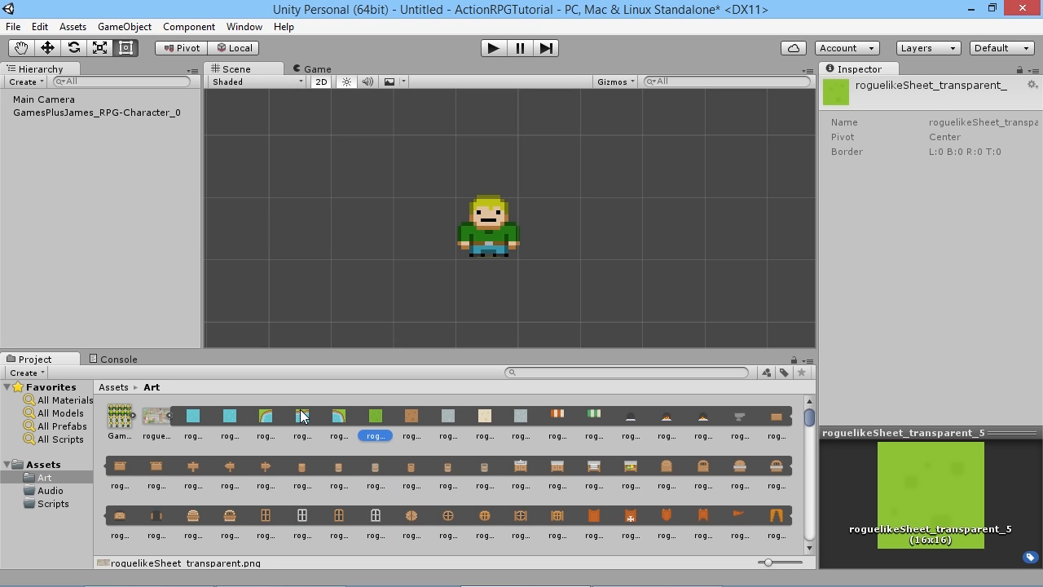
left_click_drag(371, 412, 425, 229)
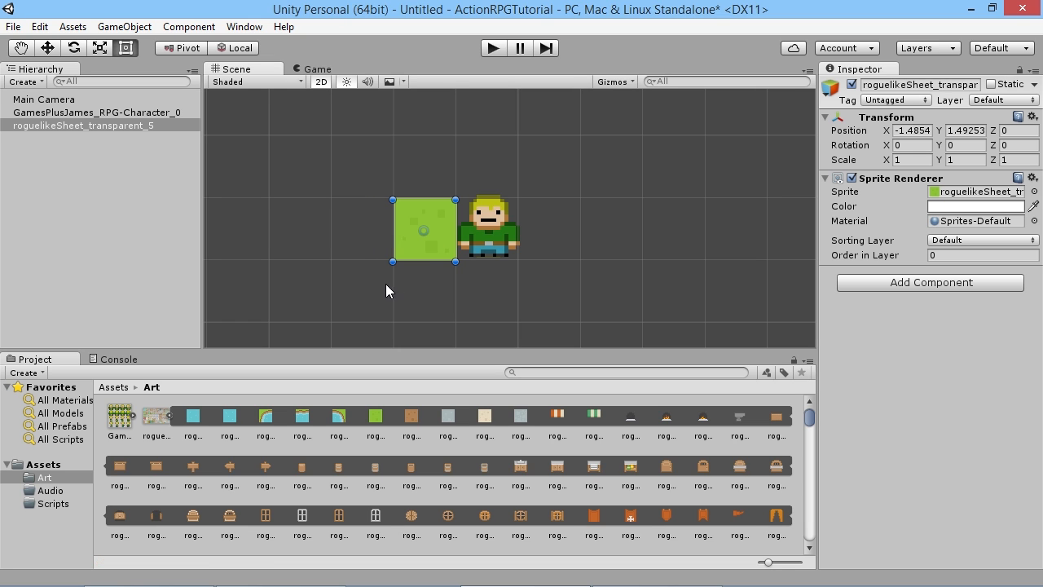
left_click(484, 245)
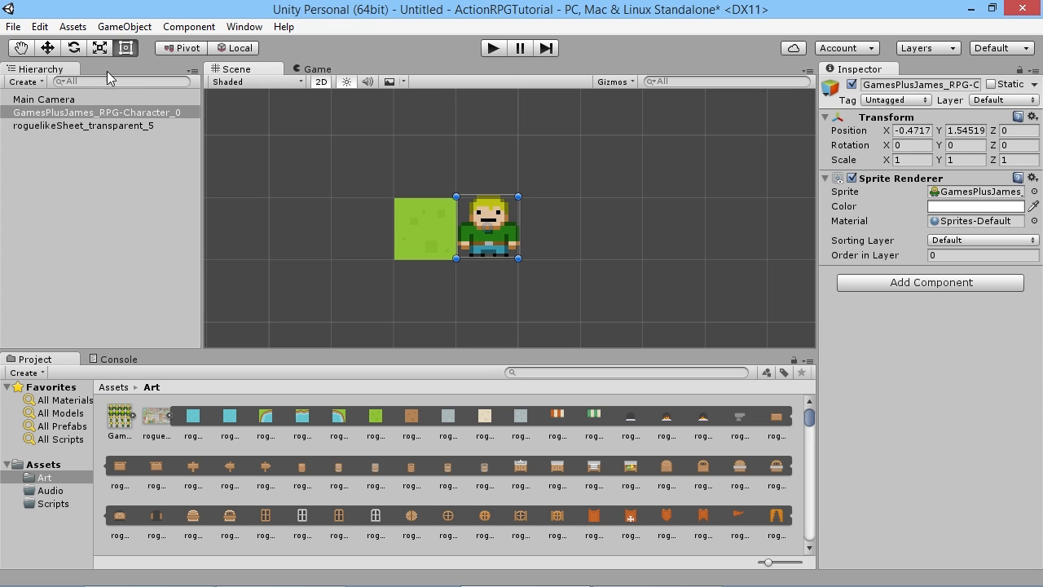
left_click(402, 231)
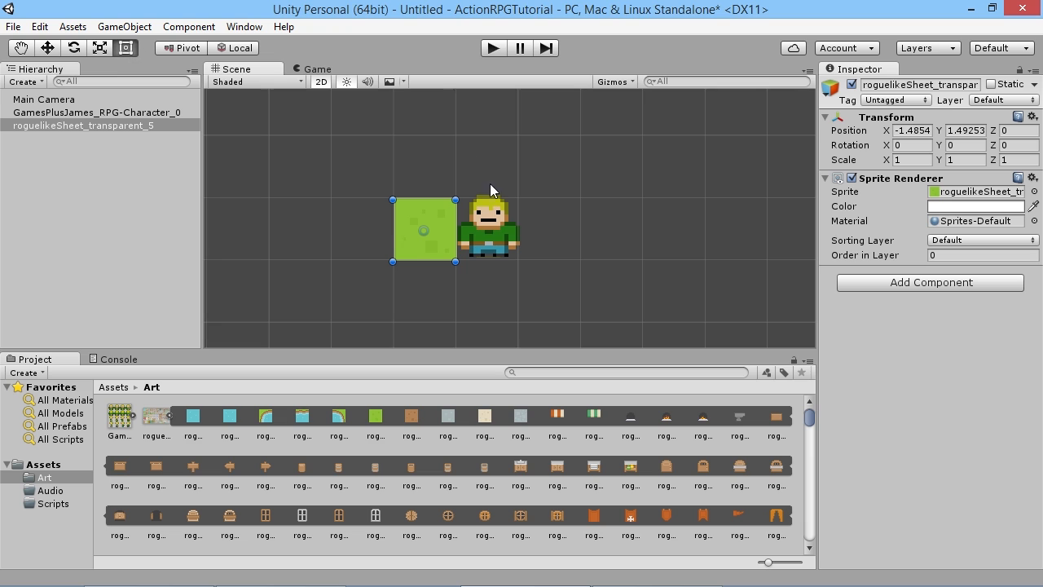
- Try scaling the grass tile vertically, horizontally and uniformly with the Scale tool, undoing each change
left_click(100, 48)
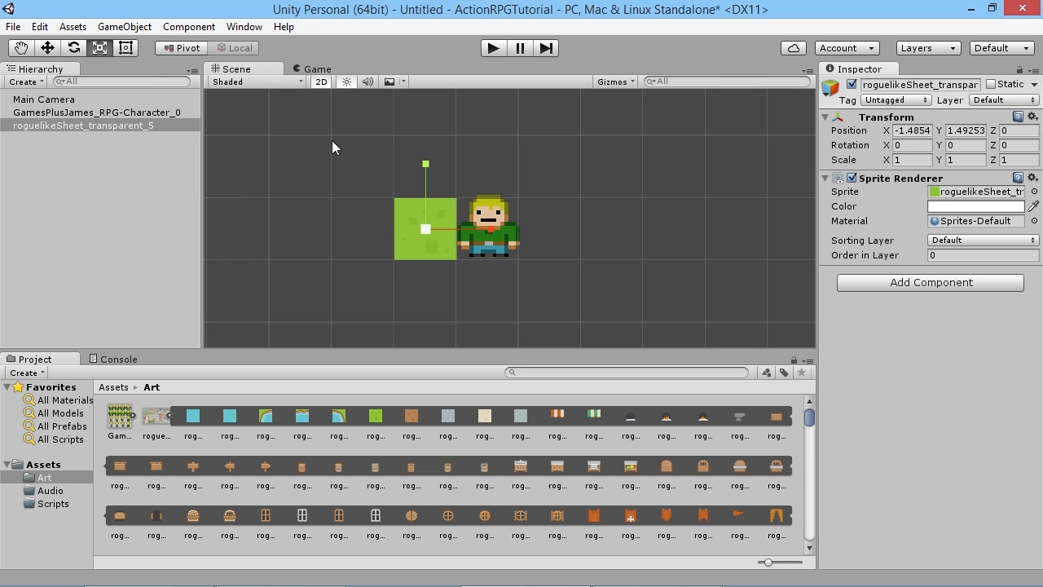
mouse_move(425, 165)
left_mouse_down()
mouse_move(424, 189)
mouse_move(428, 152)
mouse_move(427, 177)
left_mouse_up()
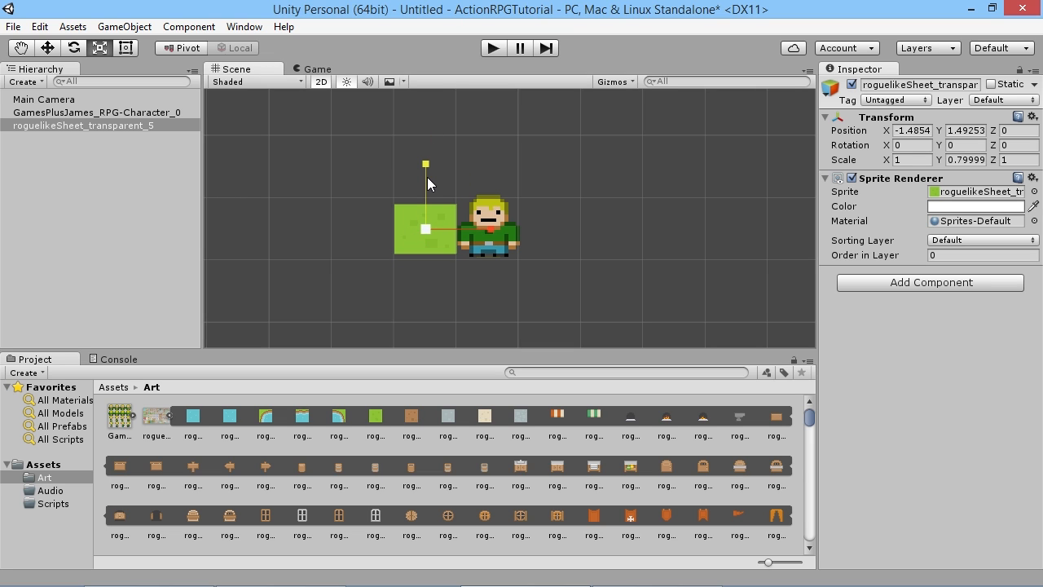
key("ctrl+z")
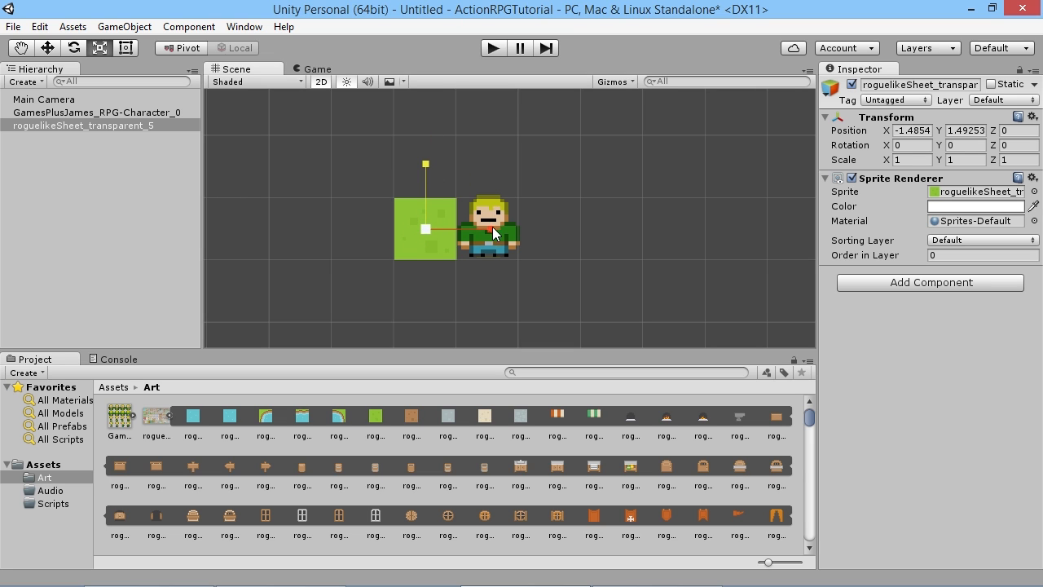
left_click_drag(491, 231, 501, 229)
key("ctrl+z")
left_click_drag(428, 232, 488, 210)
key("ctrl+z")
- Try rotating the grass tile with the Rotate tool and undo the rotation
left_click(78, 49)
left_click_drag(463, 171, 380, 210)
key("ctrl+z")
key("ctrl+z")
key("ctrl+z")
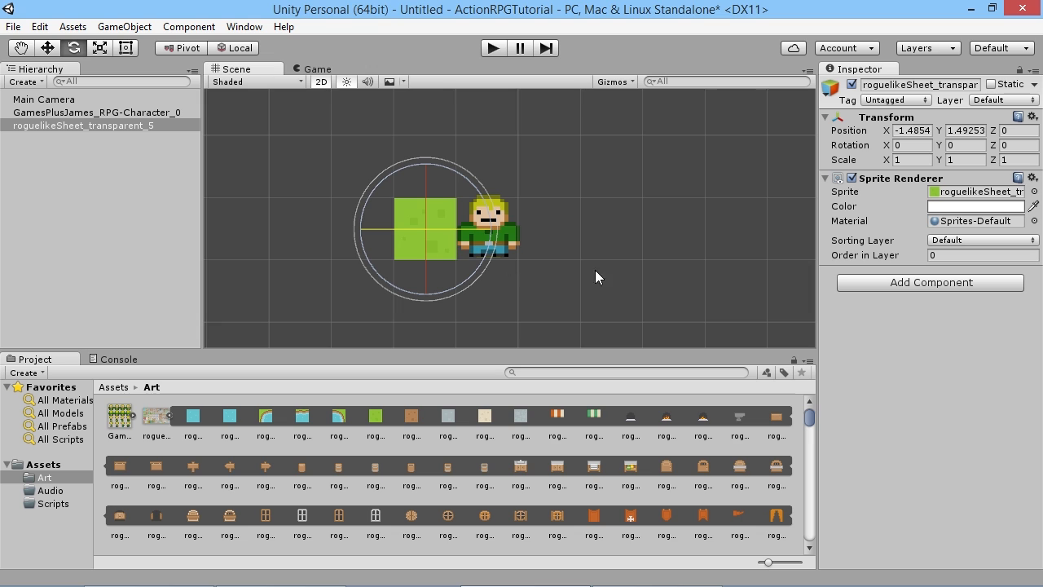
- Move the grass tile freehand with the Move tool to about X -1.5, Y 1.51
left_click(47, 48)
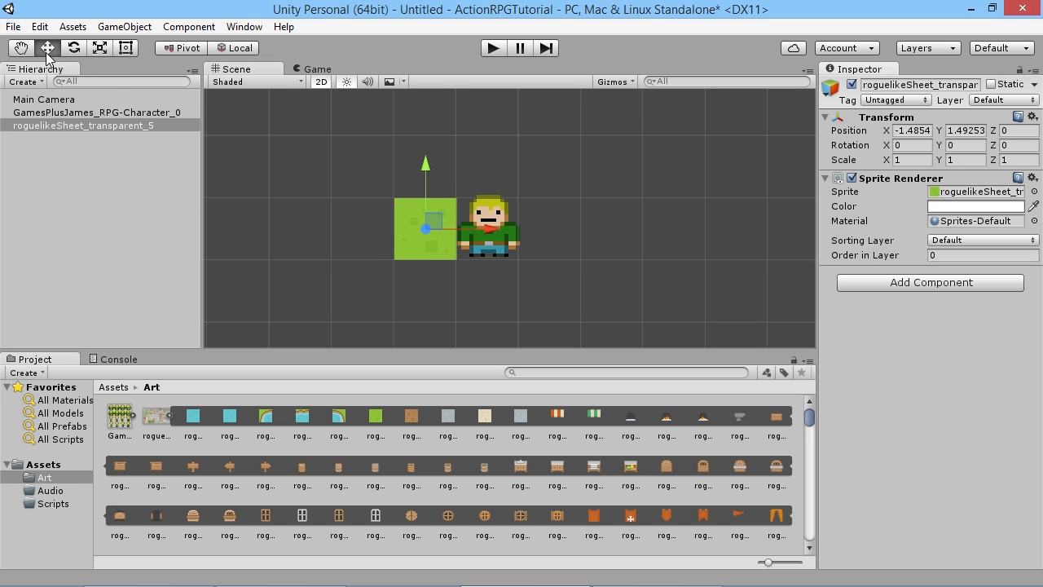
mouse_move(431, 218)
left_mouse_down()
mouse_move(606, 189)
mouse_move(415, 170)
mouse_move(589, 267)
mouse_move(361, 204)
mouse_move(425, 236)
mouse_move(396, 238)
mouse_move(411, 209)
mouse_move(381, 225)
mouse_move(459, 212)
mouse_move(450, 232)
mouse_move(542, 219)
mouse_move(424, 226)
mouse_move(438, 225)
left_mouse_up()
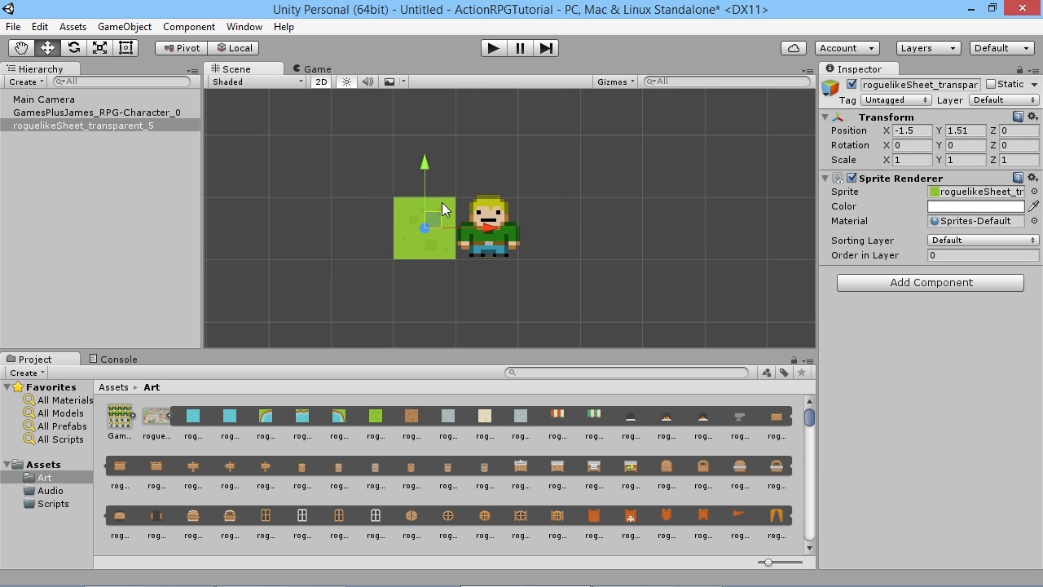
left_click(21, 49)
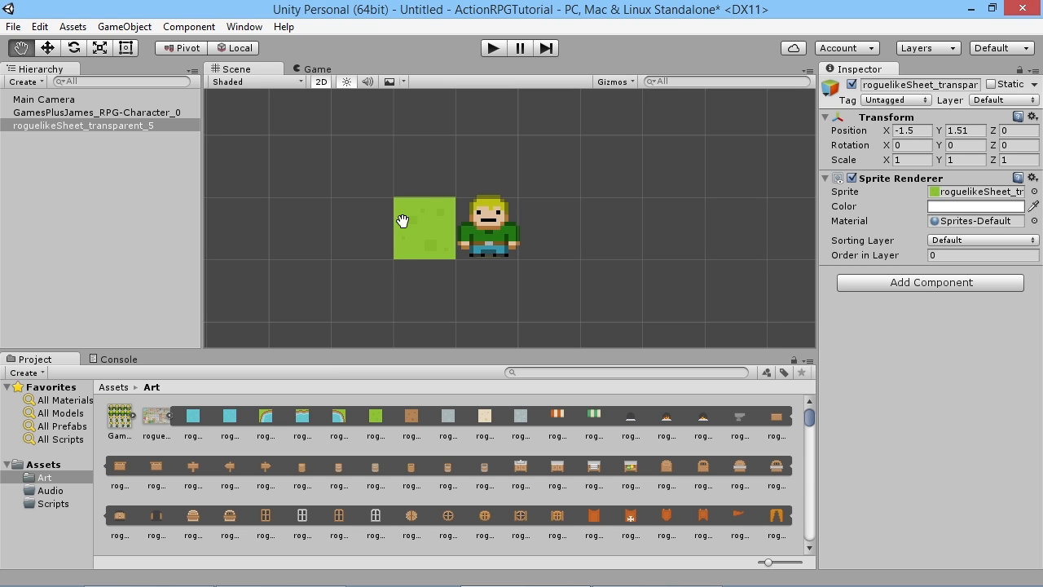
mouse_move(554, 249)
left_mouse_down()
mouse_move(580, 255)
mouse_move(526, 265)
mouse_move(766, 388)
mouse_move(811, 304)
mouse_move(556, 247)
left_mouse_up()
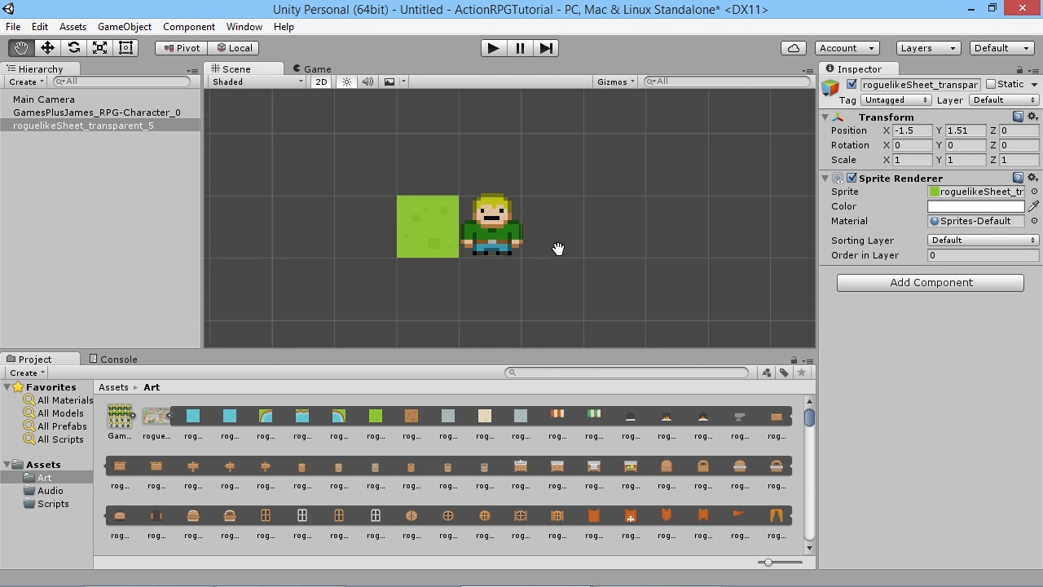
- Move the grass tile horizontally to about X -1.03 so that it partly overlaps the character
left_click(47, 48)
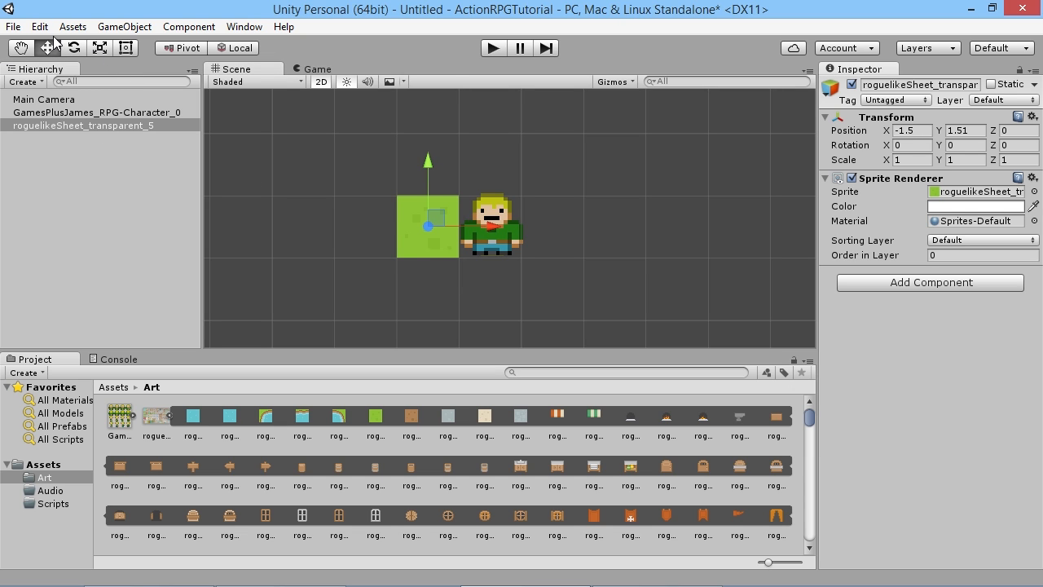
middle_click_drag(435, 214, 385, 246)
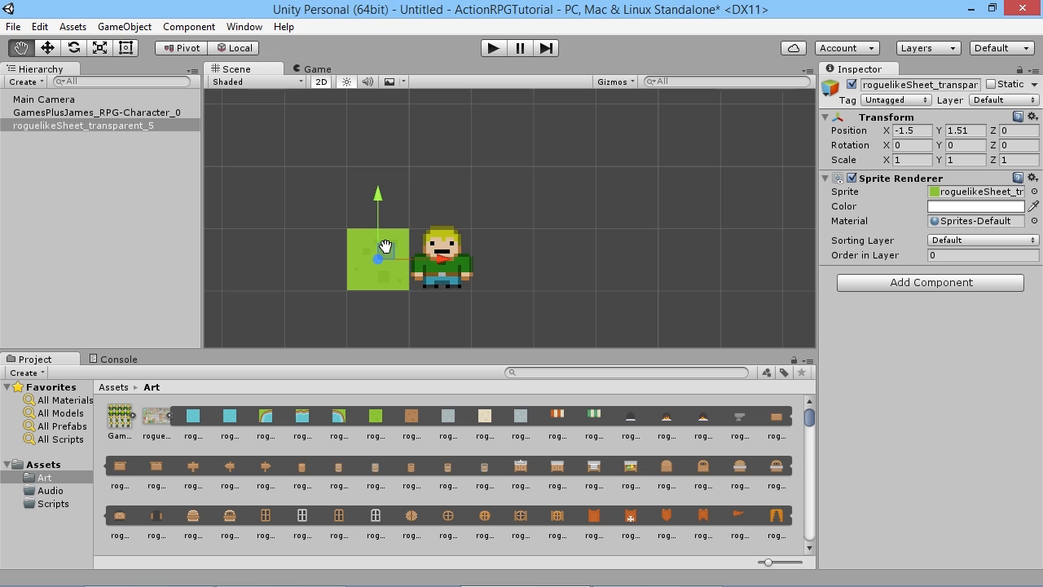
middle_click_drag(385, 246, 440, 209)
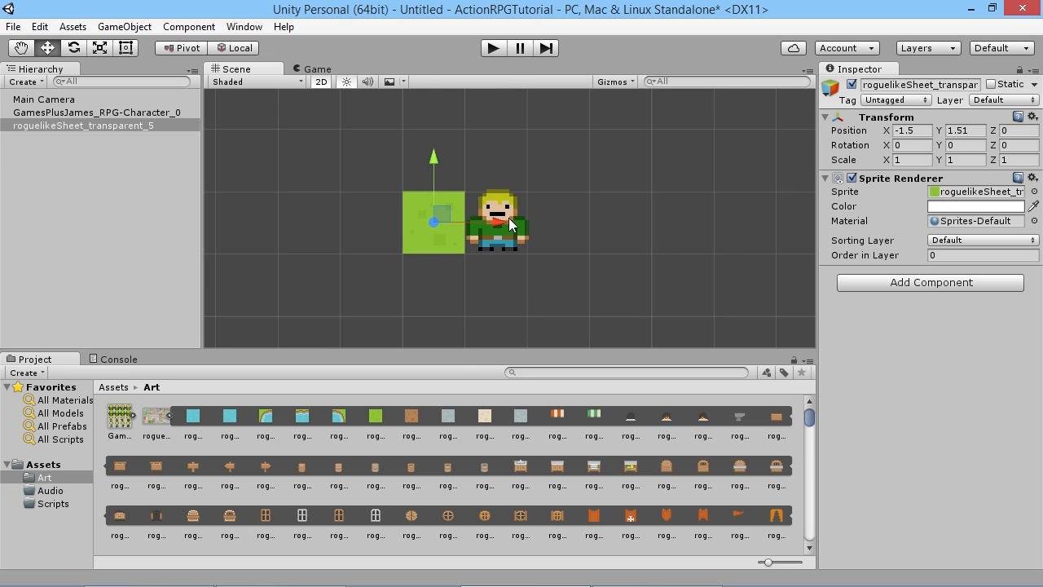
left_click_drag(495, 219, 525, 220)
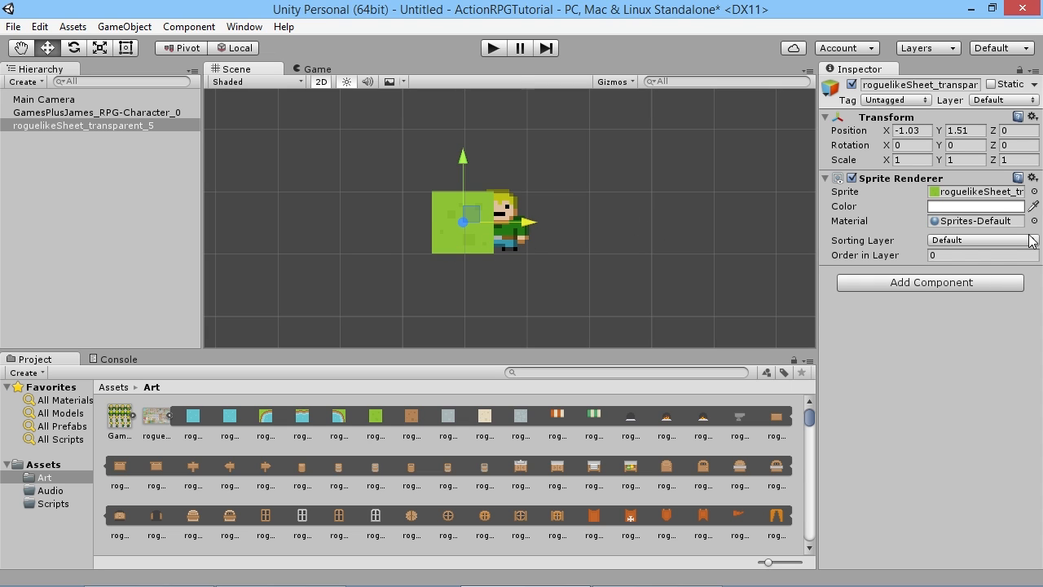
- Compare the sorting layer settings of the character and the grass tile and examine the available sorting layers
left_click(511, 235)
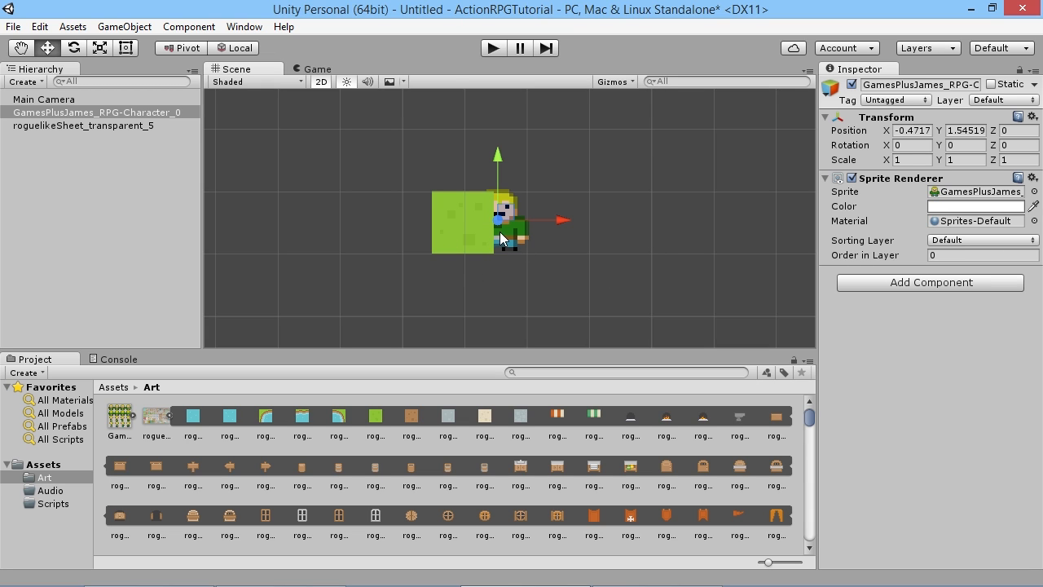
left_click(450, 226)
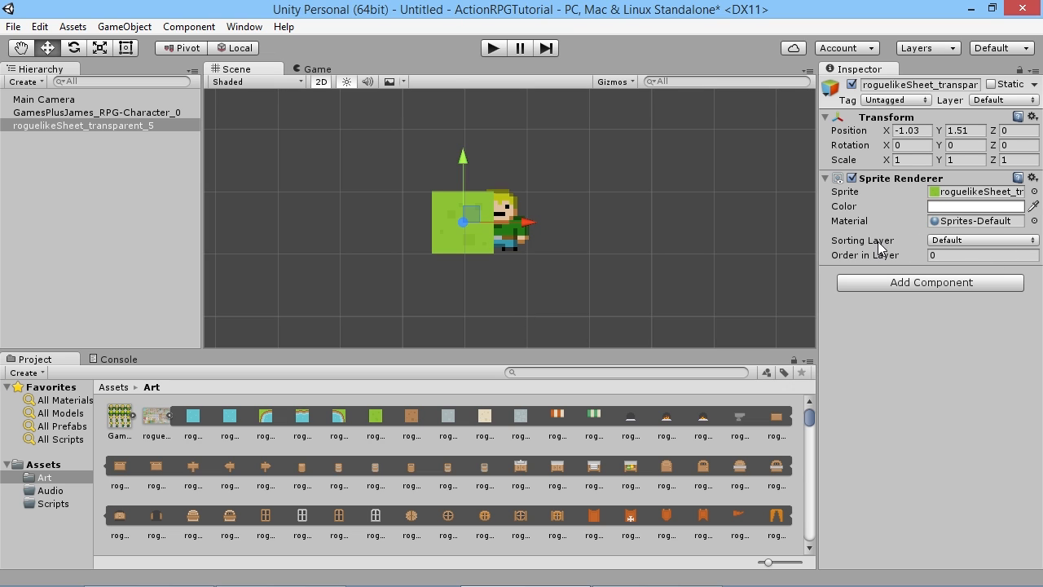
left_click(955, 242)
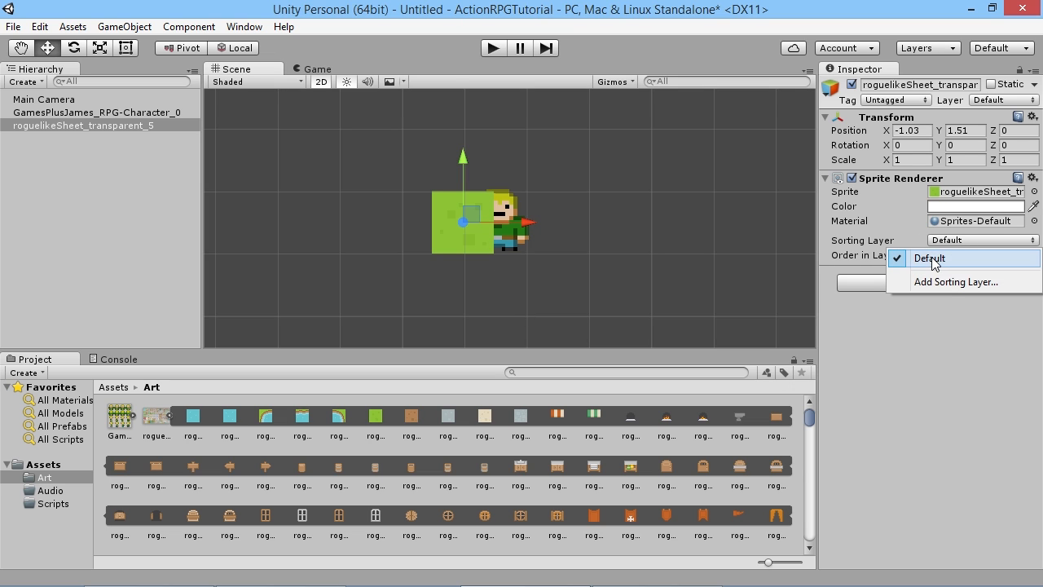
left_click(928, 258)
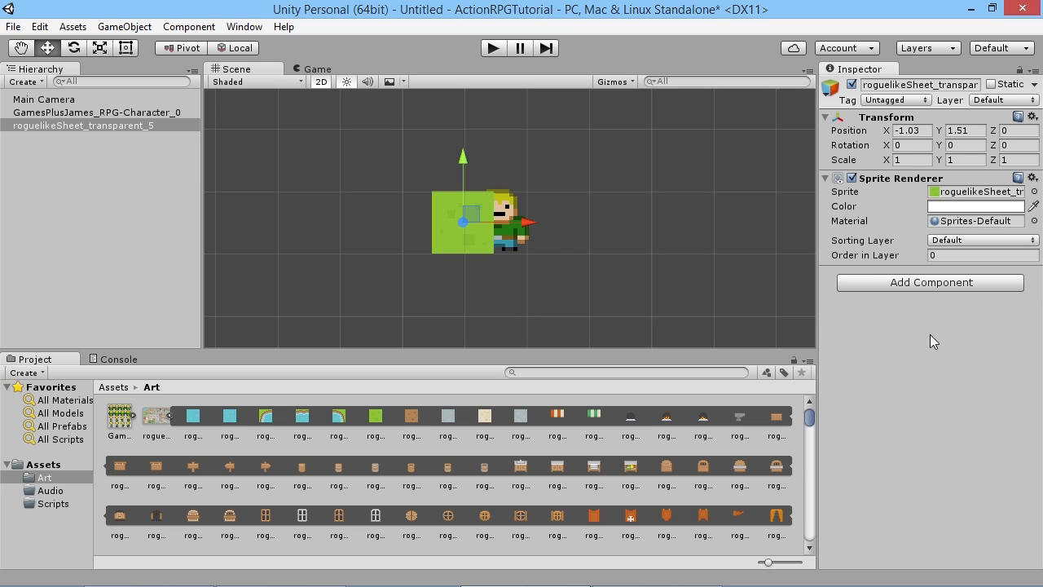
left_click(458, 285)
left_click(463, 239)
left_click(509, 242)
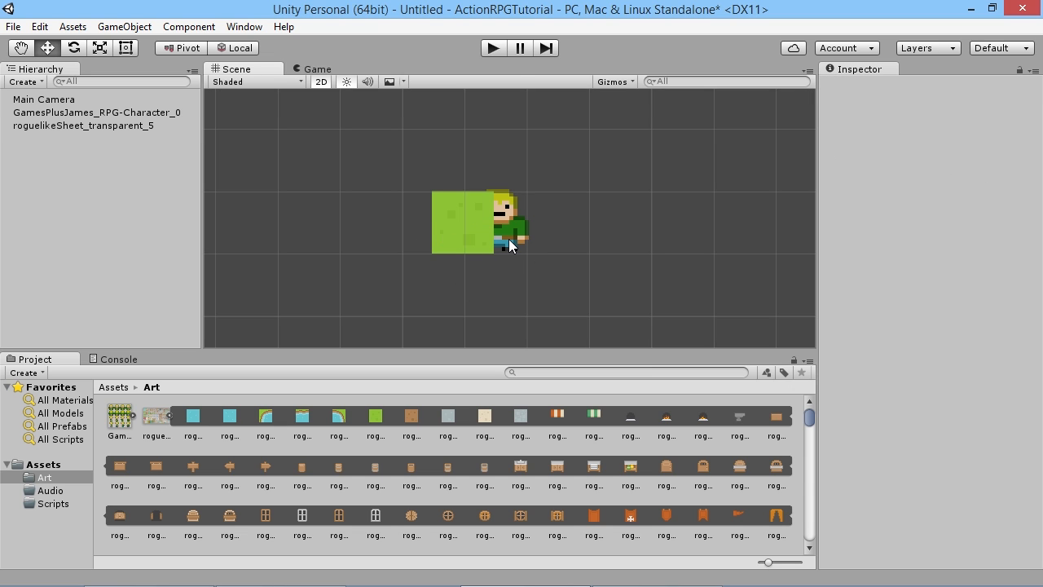
- Add two sorting layers after Default, named Ground and Player in that order
left_click(509, 242)
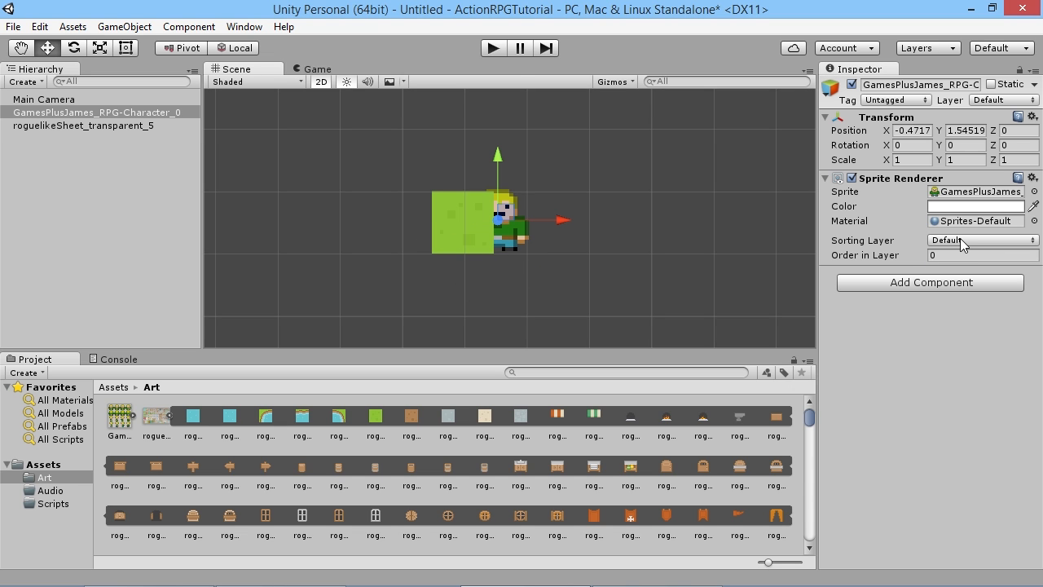
left_click(930, 240)
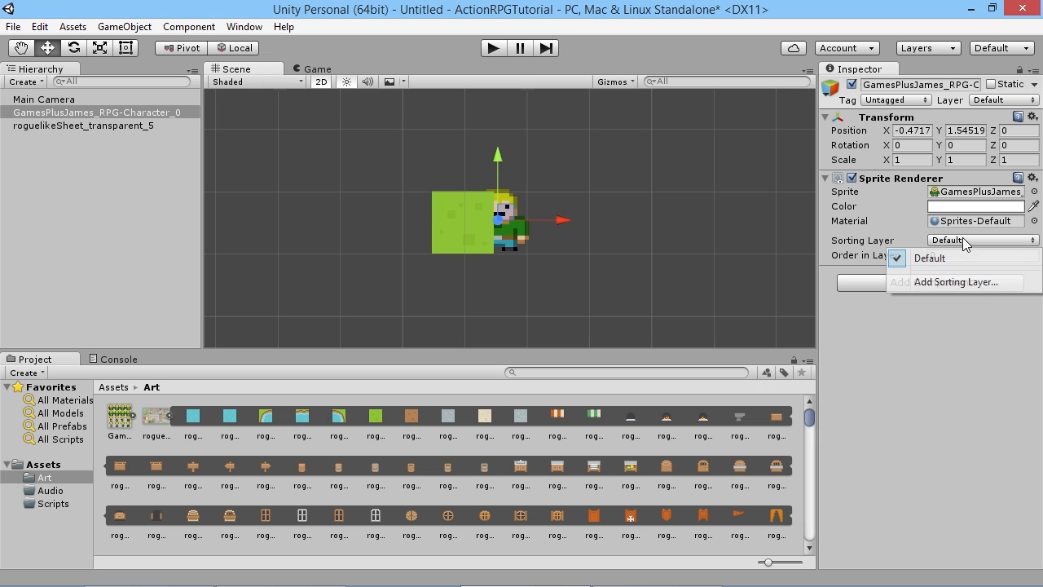
left_click(951, 282)
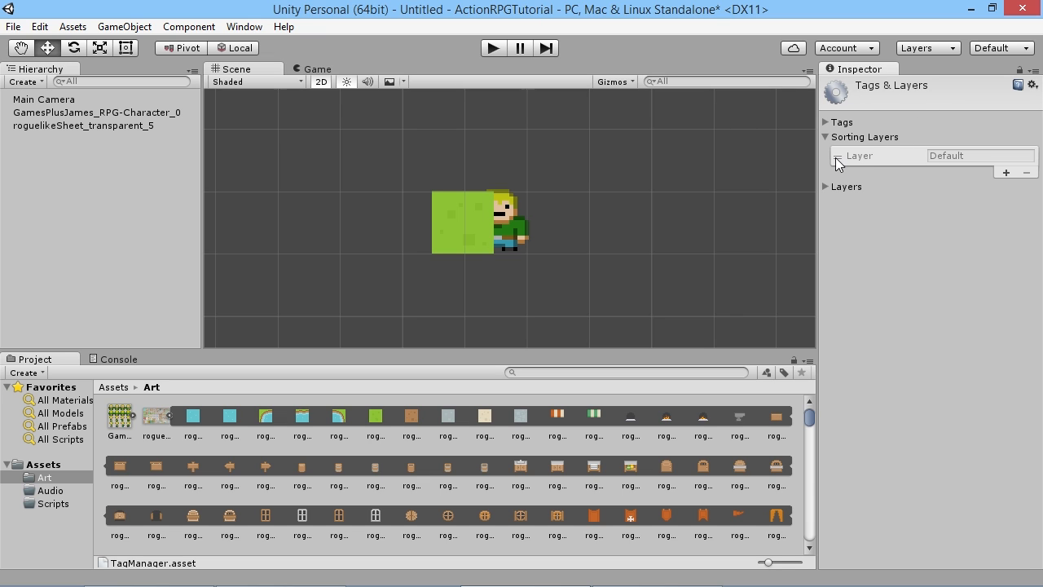
left_click(1006, 174)
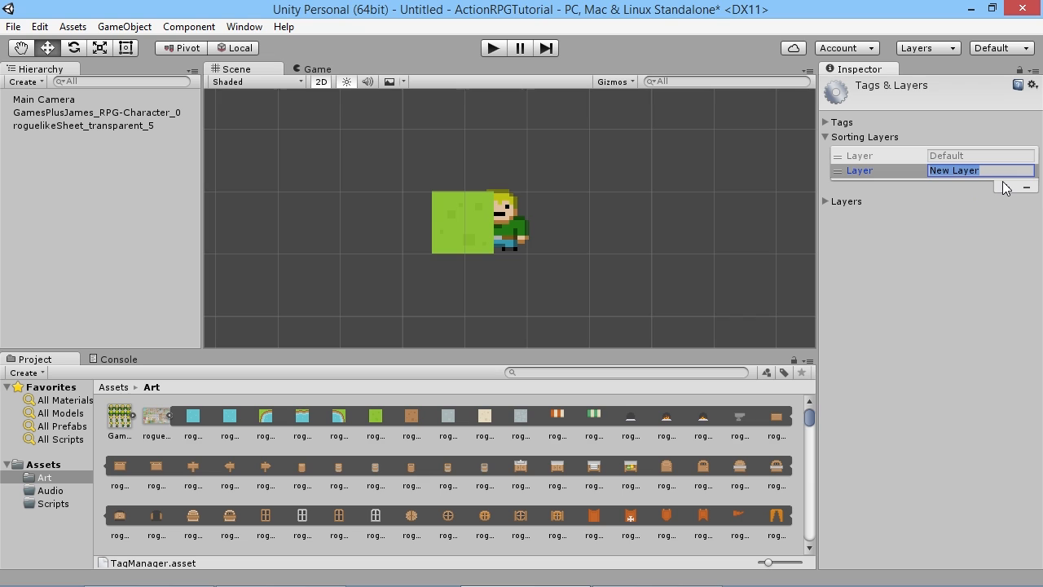
type("Ground")
left_click(1006, 186)
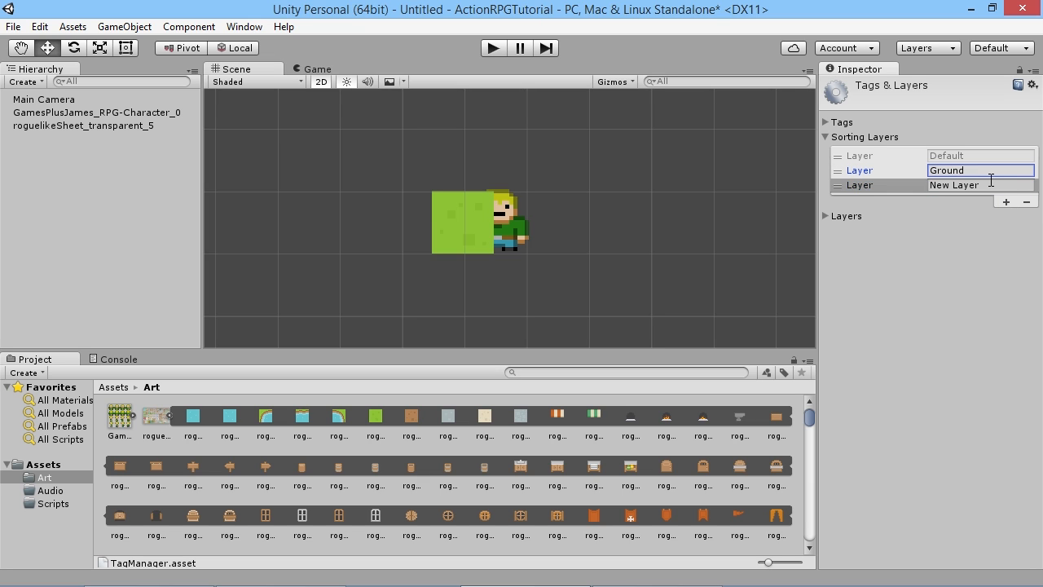
type("Player")
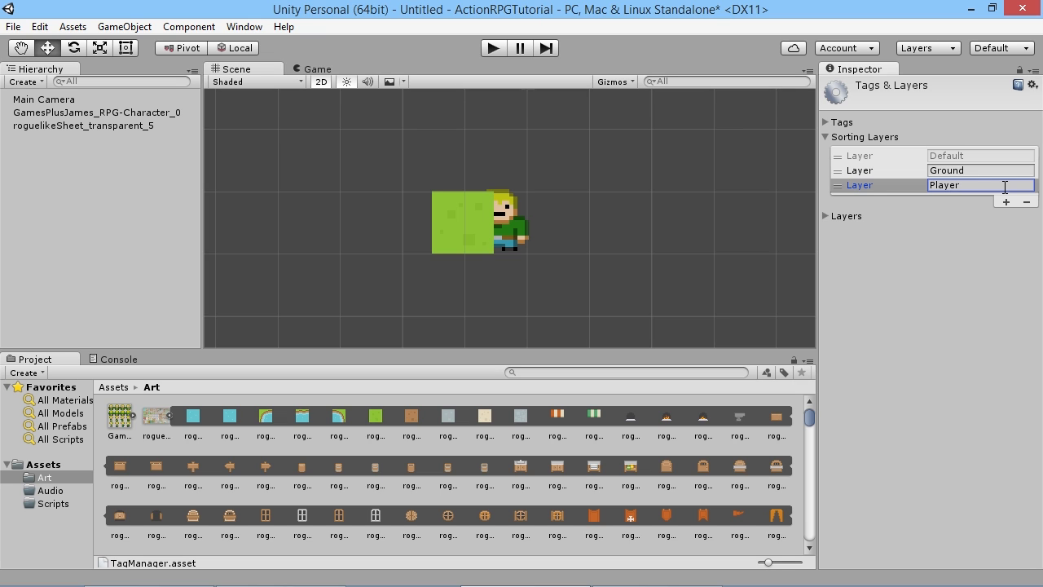
left_click(978, 271)
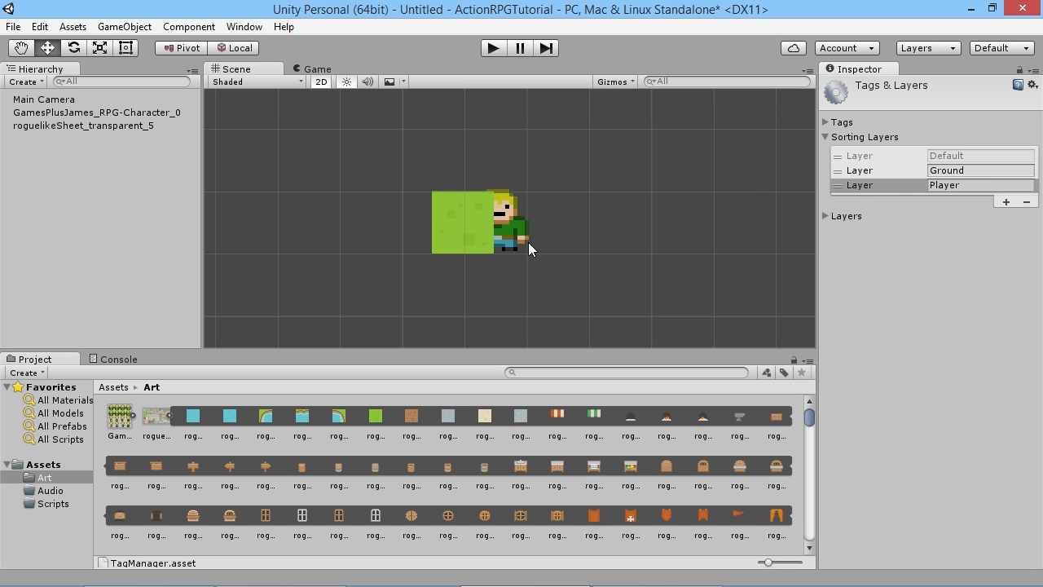
- Assign the grass tile's Sprite Renderer to the Ground sorting layer
left_click(471, 213)
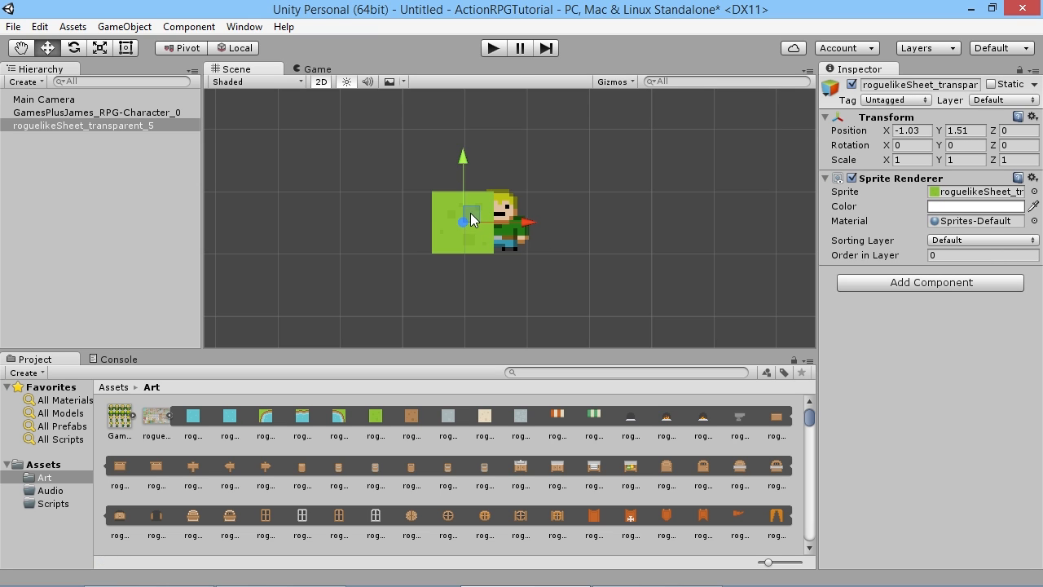
left_click(981, 239)
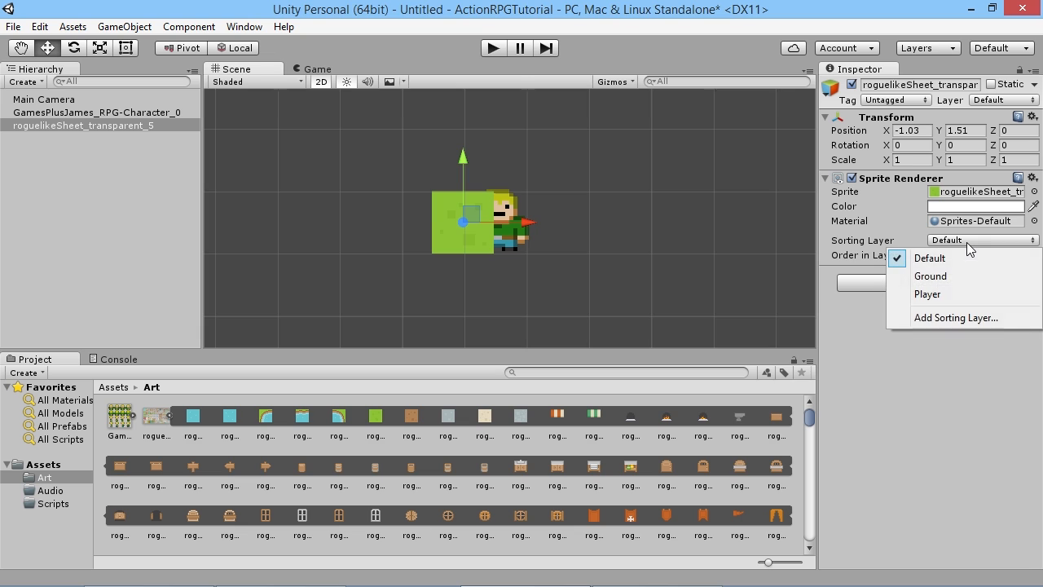
left_click(960, 272)
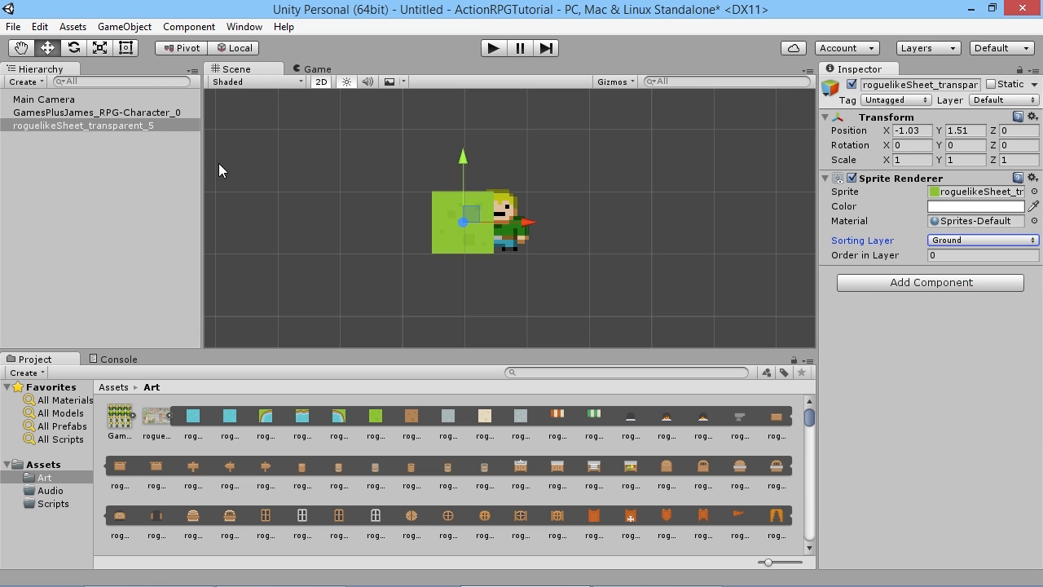
- Rename the character object in the scene as Player
left_click(90, 113)
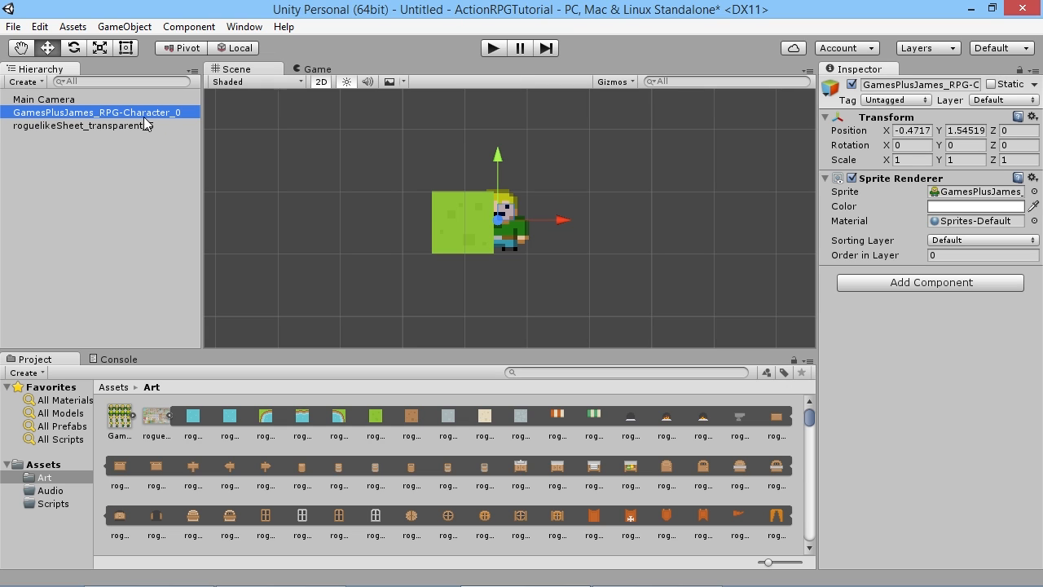
left_click(90, 116)
type("Player")
key("Return")
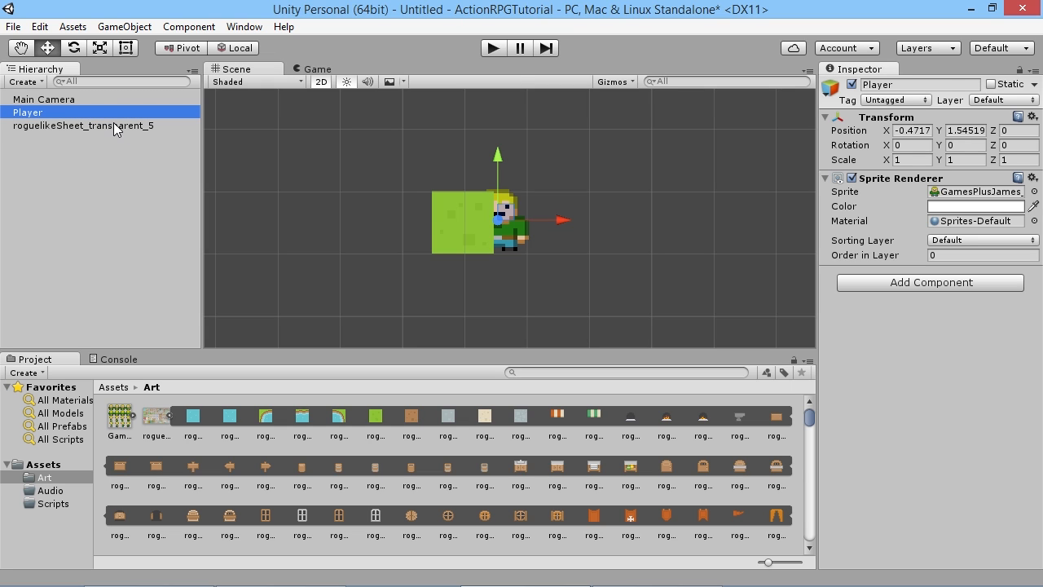
- Assign the Player object to the Player sorting layer and move it horizontally to about X -0.38
left_click(113, 122)
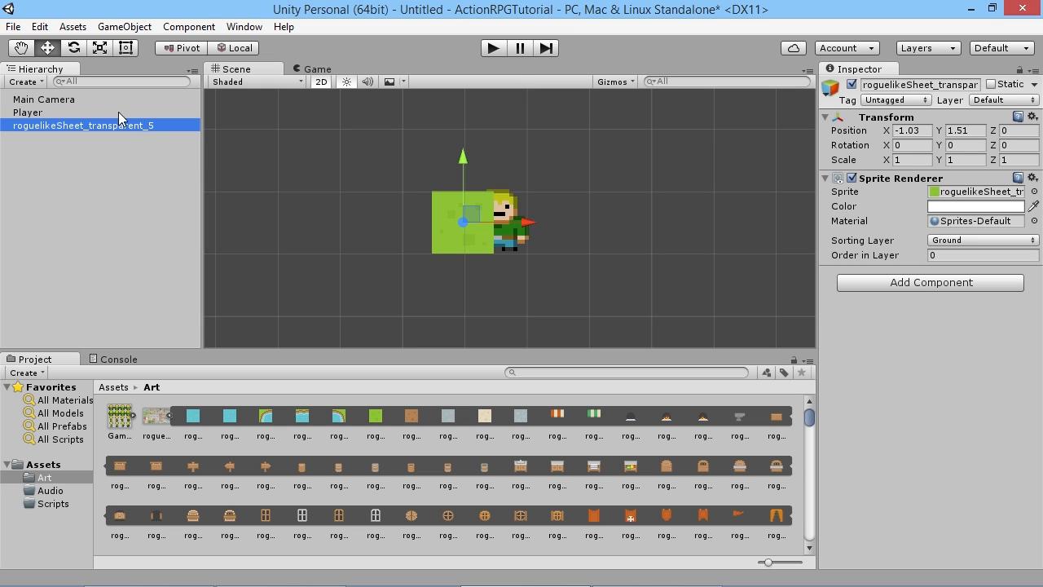
left_click(44, 112)
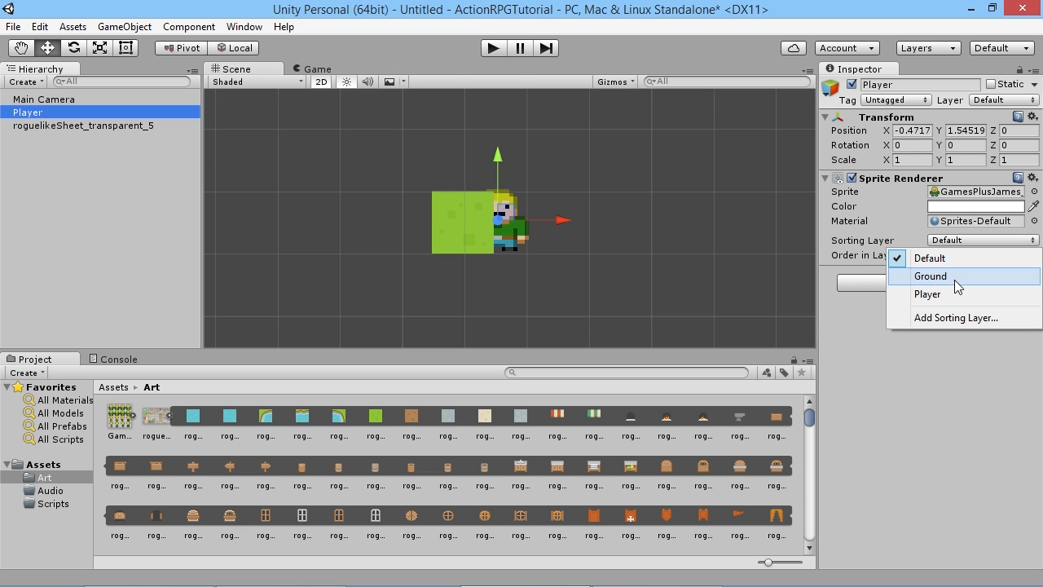
left_click(929, 293)
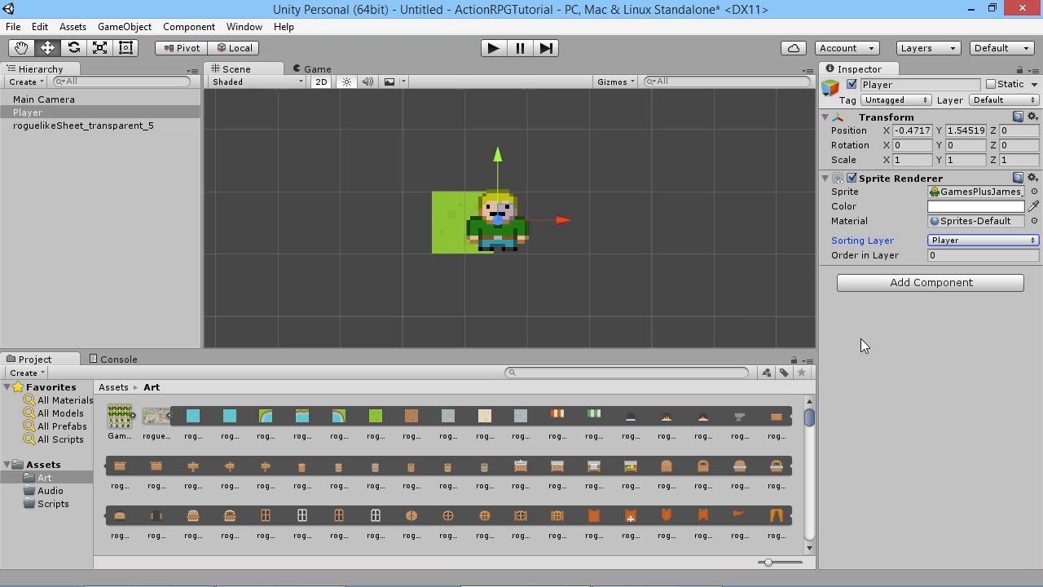
mouse_move(563, 220)
left_mouse_down()
mouse_move(530, 217)
mouse_move(574, 222)
left_mouse_up()
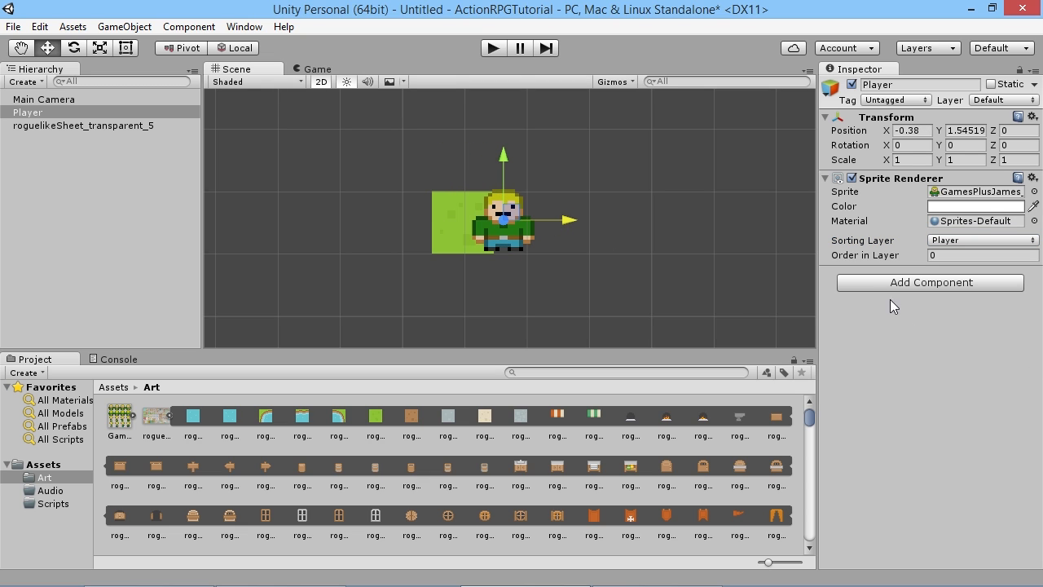
- Try placing the Player sorting layer before Ground, and restore the order Default, Ground, Player
left_click(961, 240)
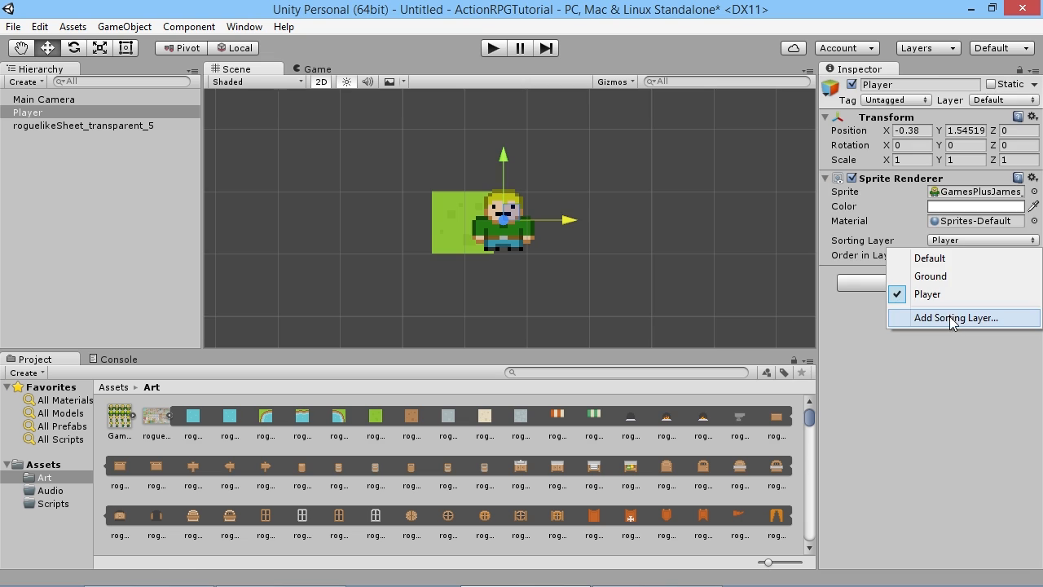
left_click(920, 318)
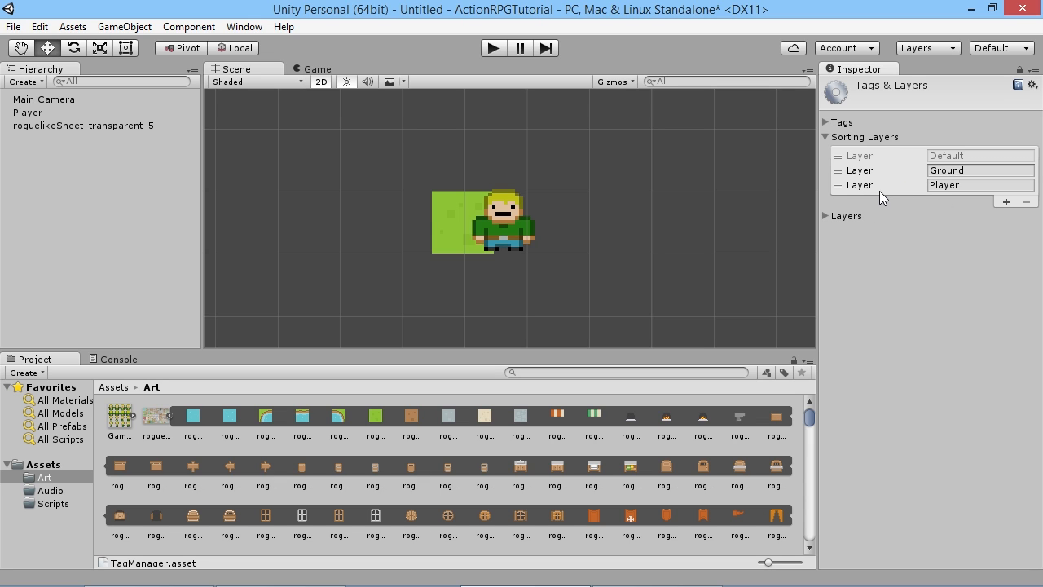
left_click(837, 188)
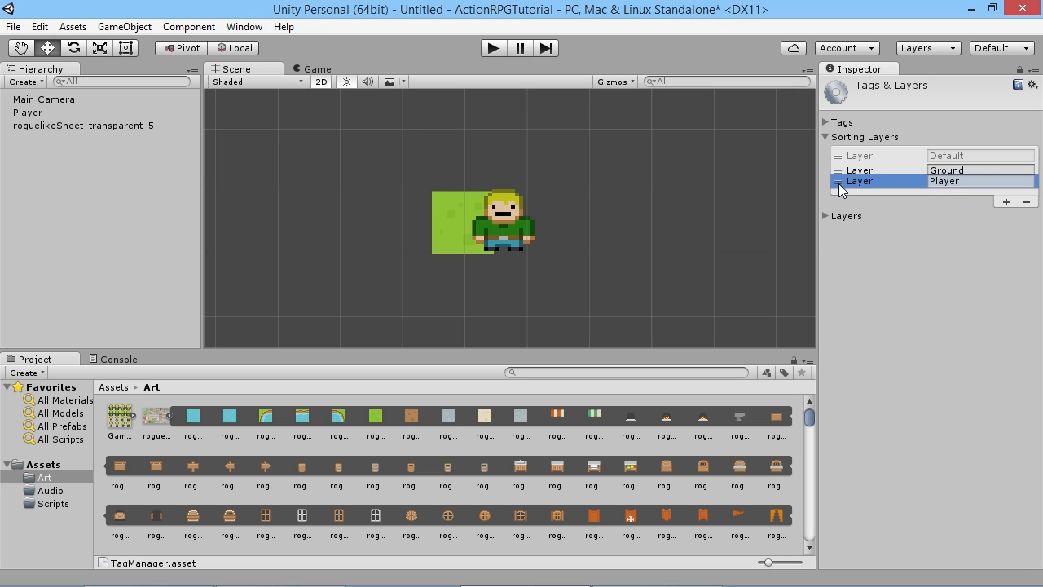
left_click_drag(840, 191, 838, 171)
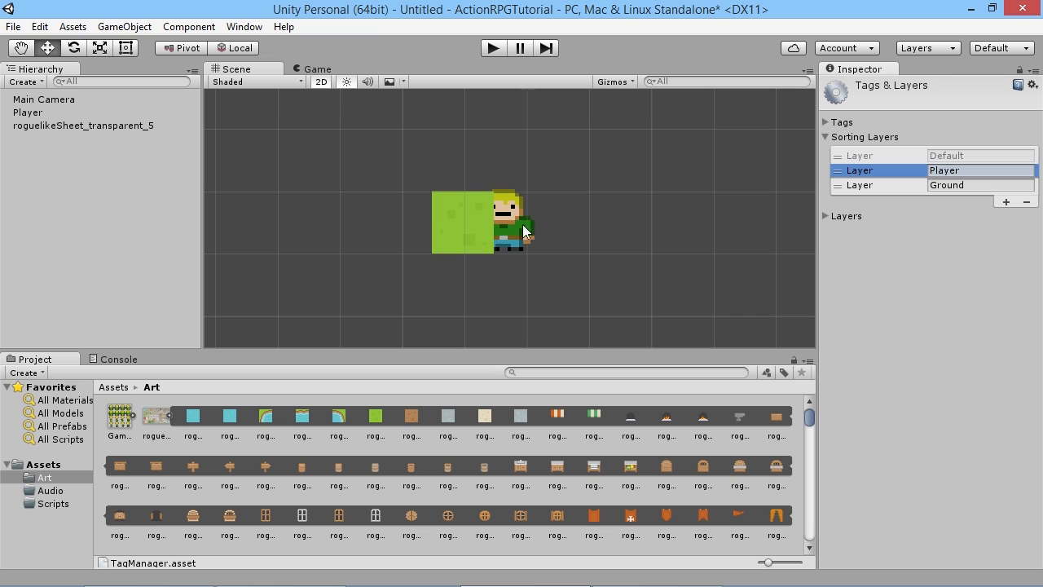
left_click_drag(849, 172, 844, 186)
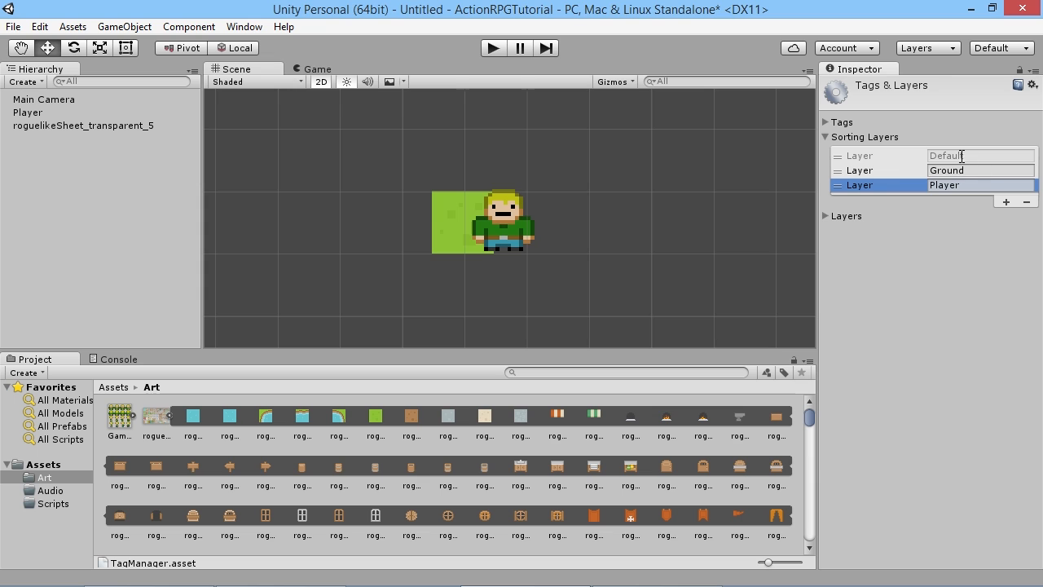
- Move the grass tile horizontally away from the Player to about X -1.49
left_click(56, 125)
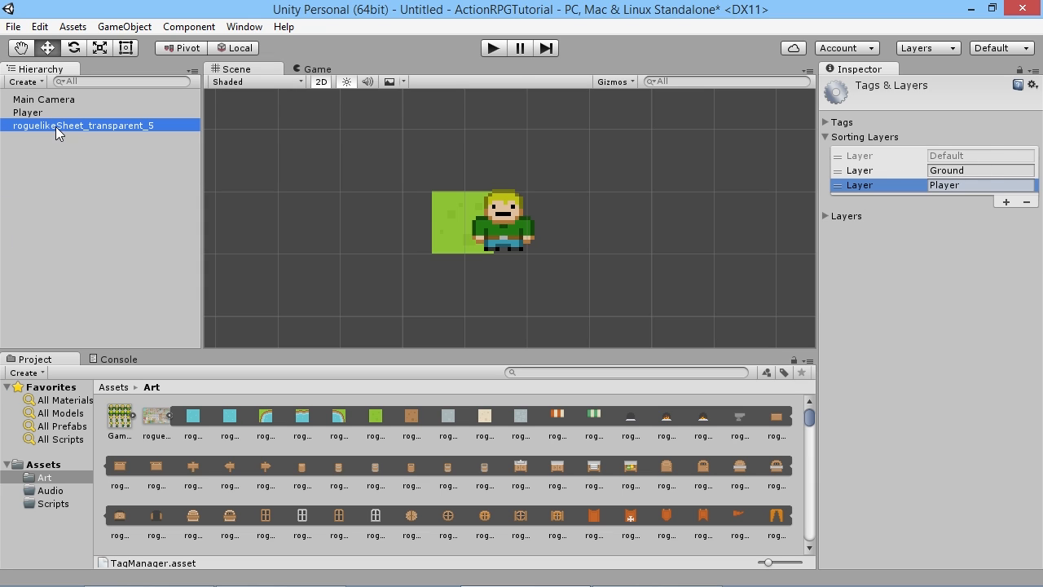
left_click(41, 112)
left_click(53, 125)
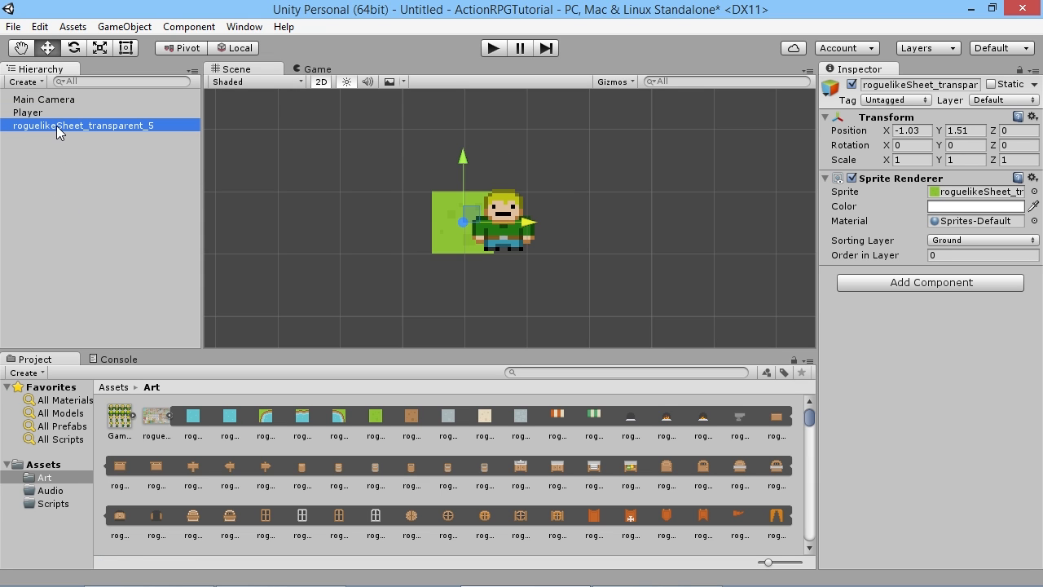
left_click_drag(527, 223, 498, 222)
scroll(387, 217, "down", 3)
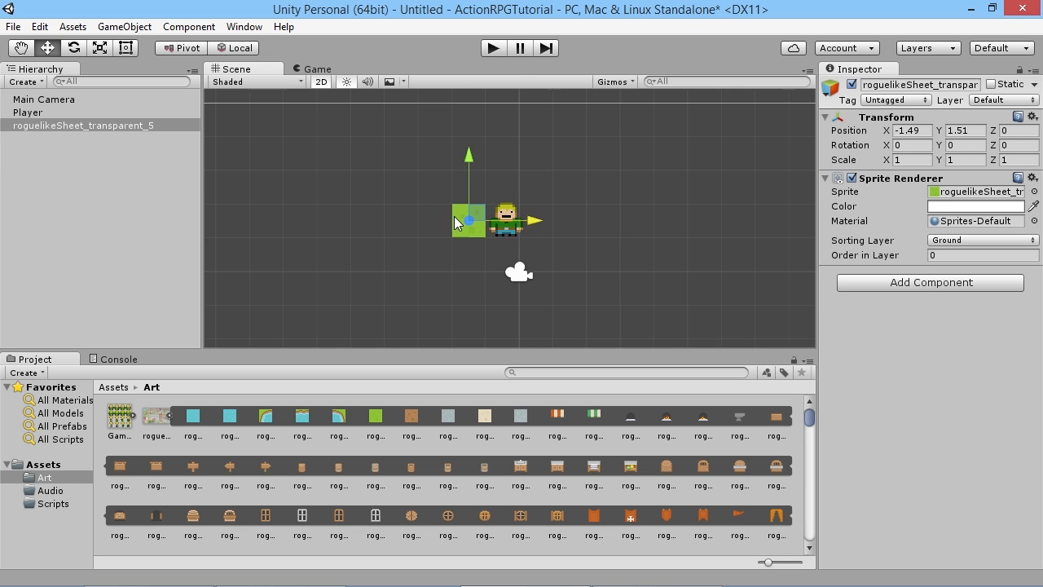
scroll(431, 210, "down", 2)
middle_click_drag(478, 222, 436, 183)
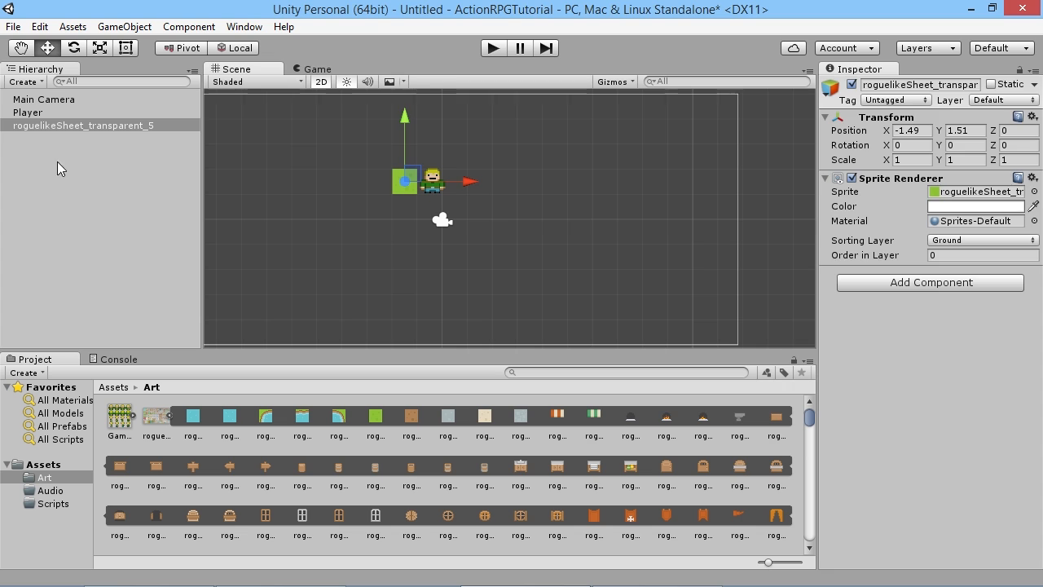
- Create an empty game object at the root of the scene and name it Ground
left_click(131, 188)
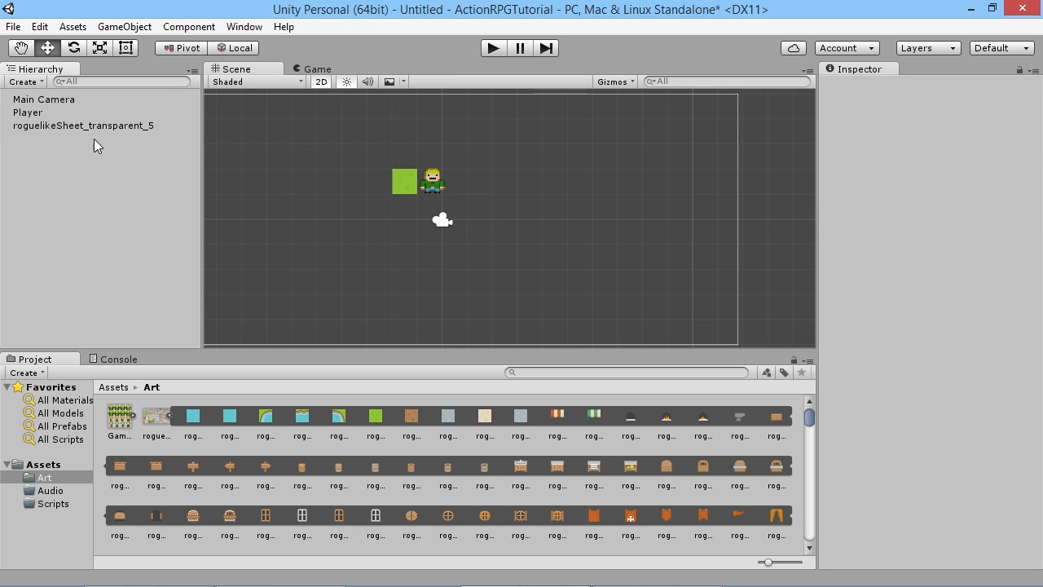
right_click(51, 175)
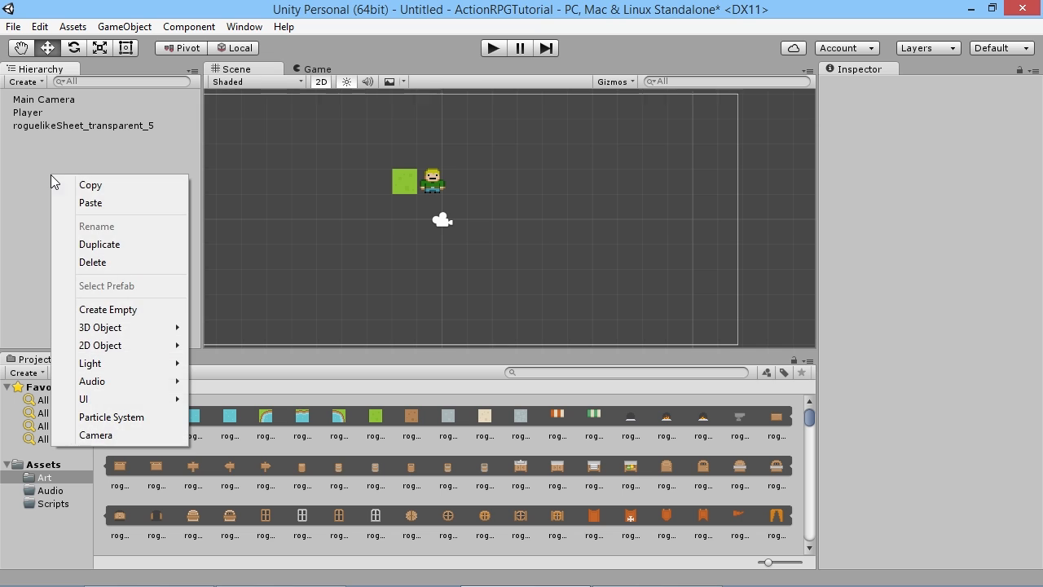
left_click(103, 309)
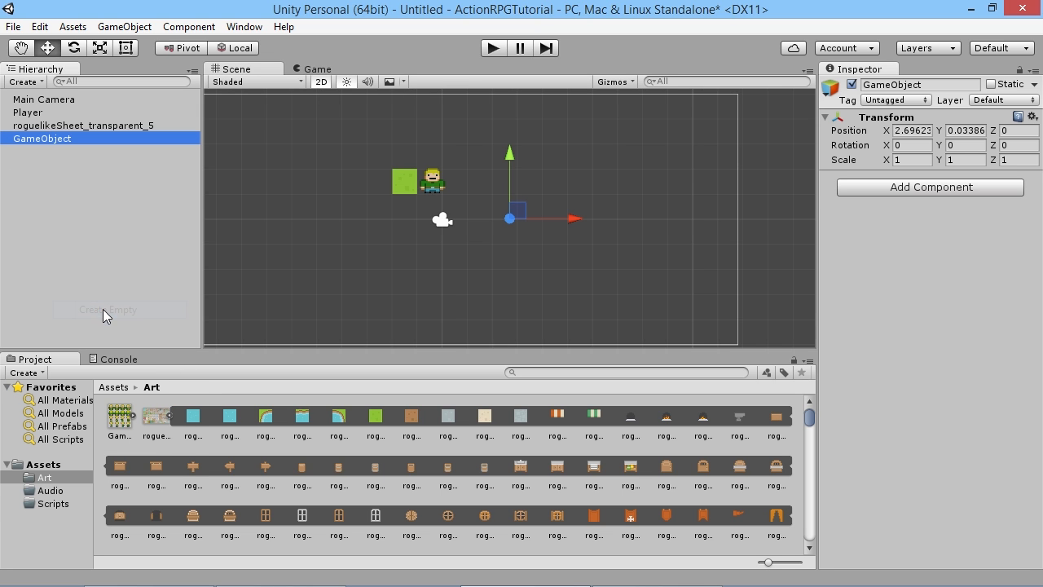
left_click(29, 140)
type("Ground")
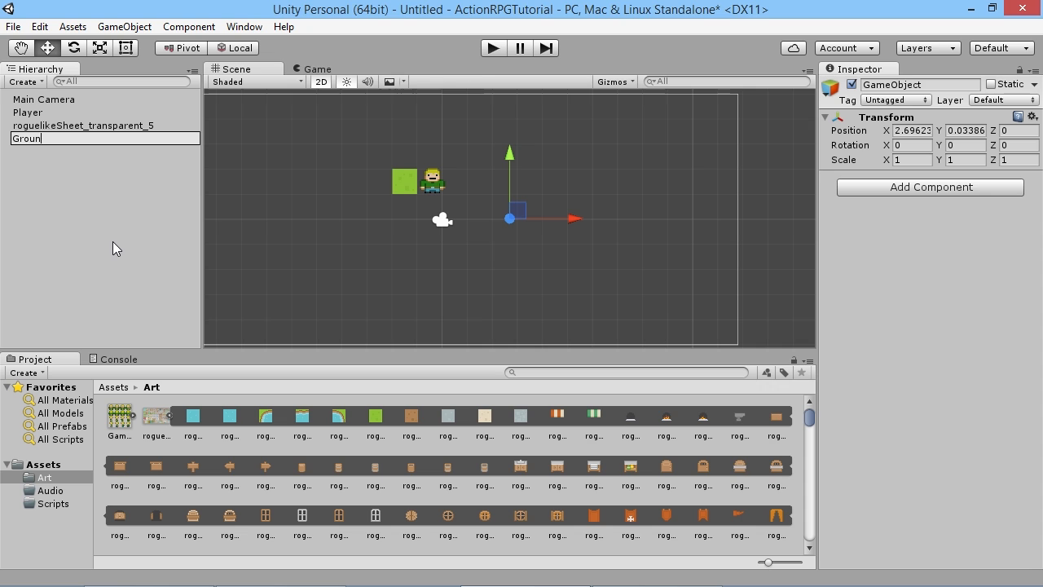
key("Return")
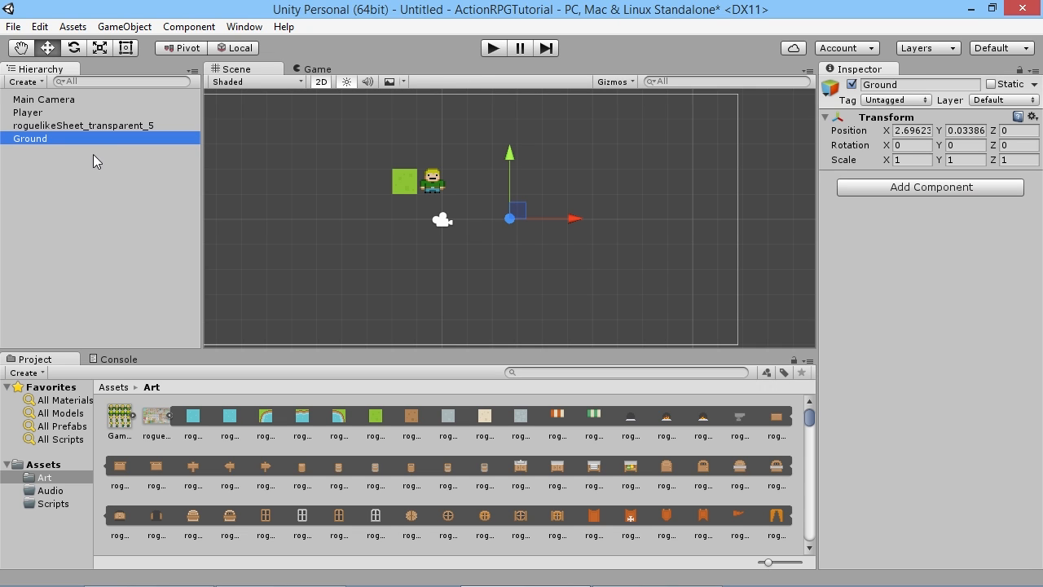
- Set the Ground object's position to X 0, Y 0
middle_click_drag(527, 220, 576, 244)
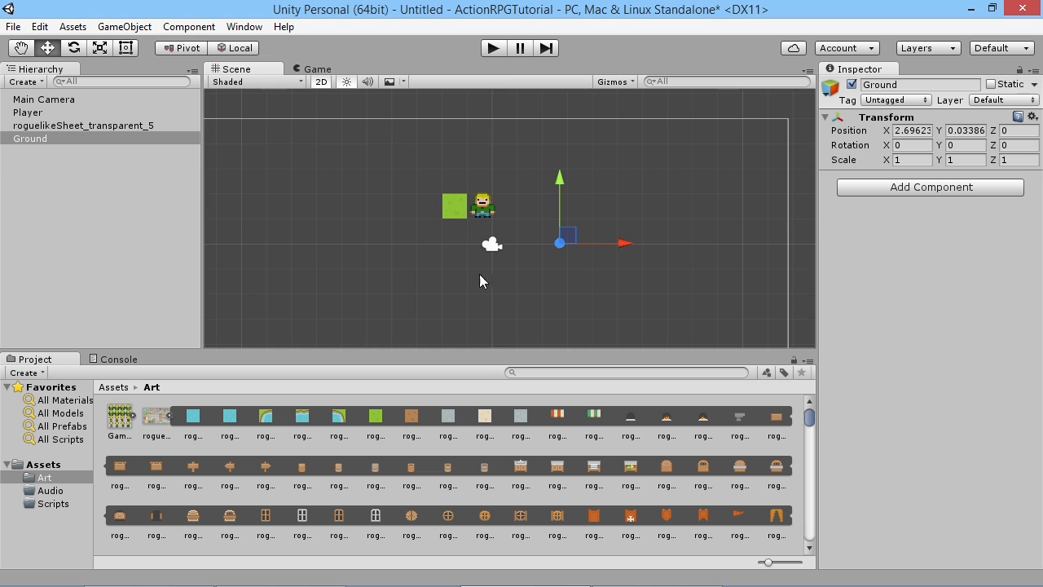
left_click(905, 133)
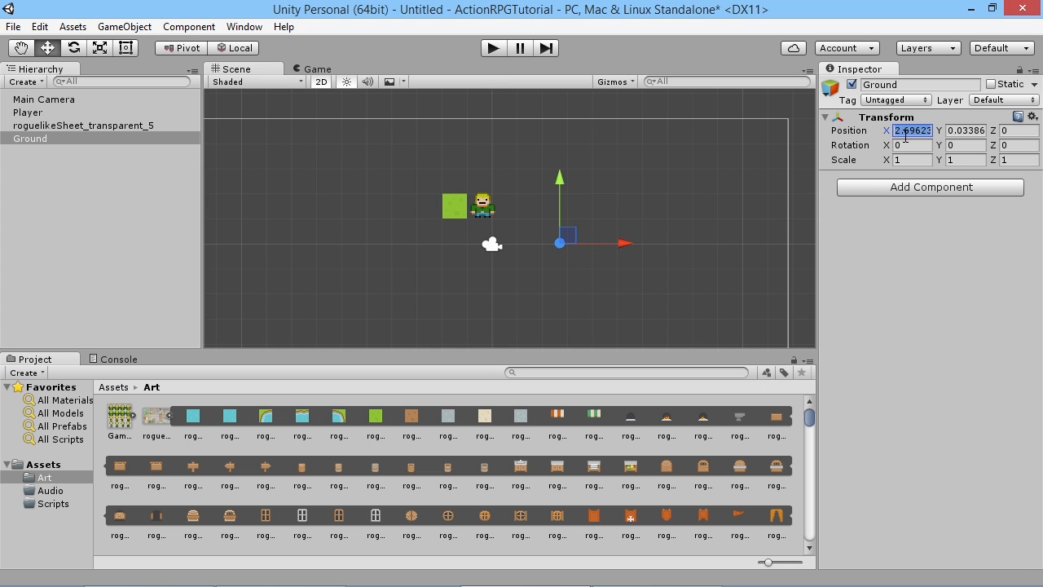
type("0")
key("Tab")
type("0")
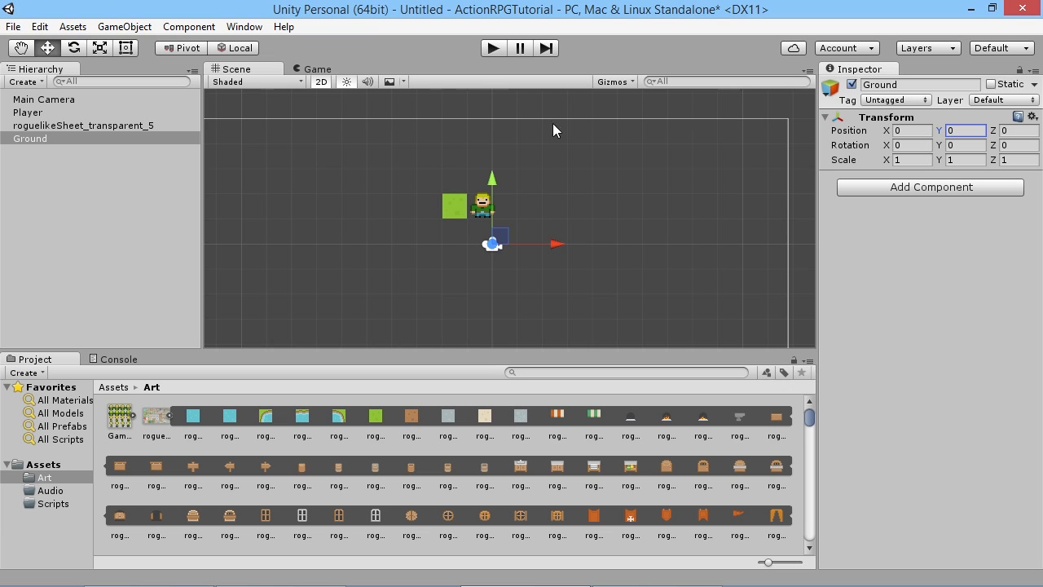
- Make the grass tile roguelikeSheet_transparent_5 a child of the Ground object
left_click(67, 126)
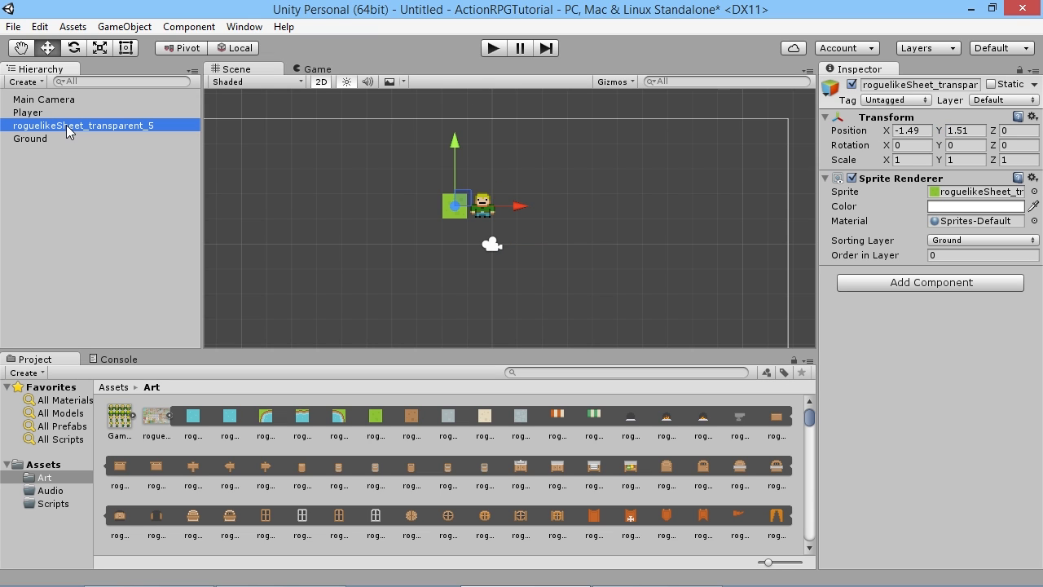
left_click_drag(74, 125, 49, 148)
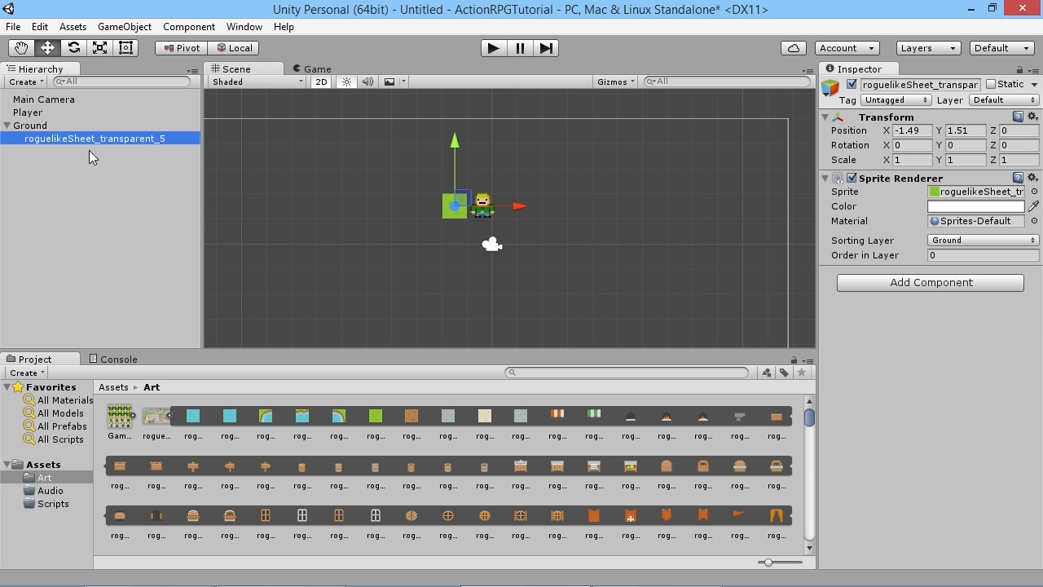
left_click(6, 125)
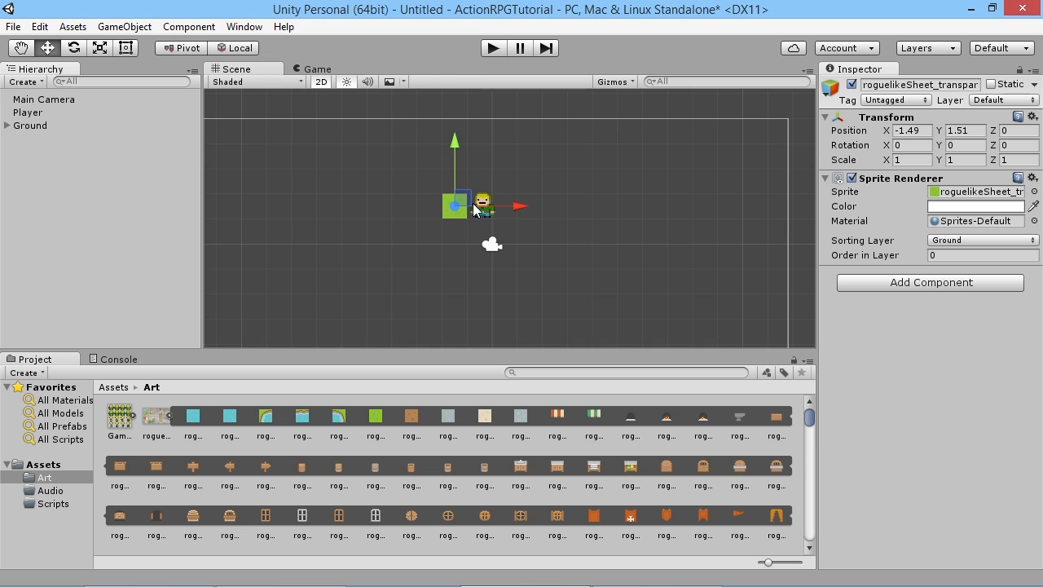
left_click(6, 125)
- Set the grass tile's position inside Ground to X 0, Y 0
left_click(49, 137)
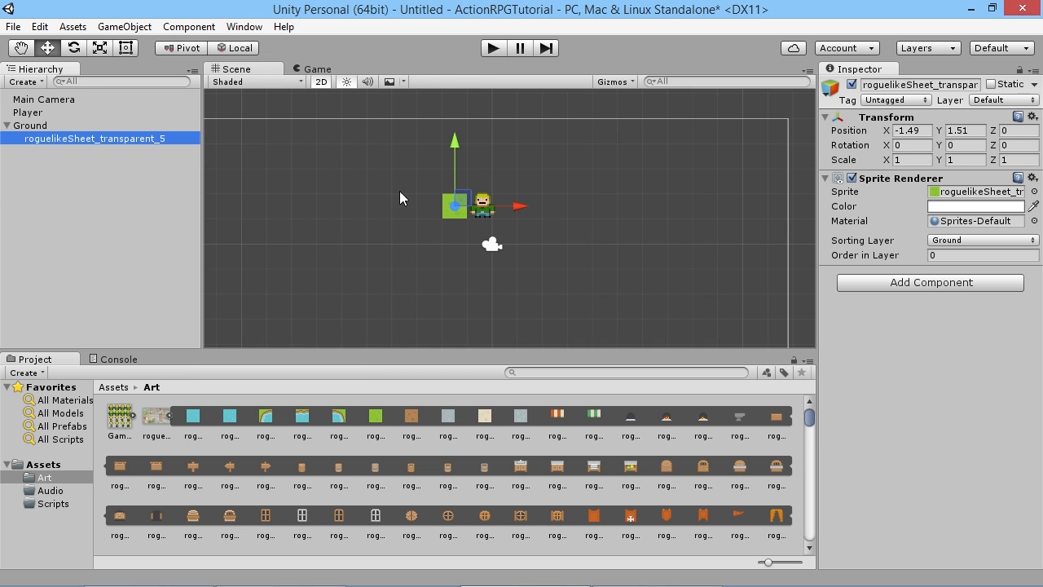
left_click(89, 147)
left_click(89, 144)
left_click(927, 131)
type("0")
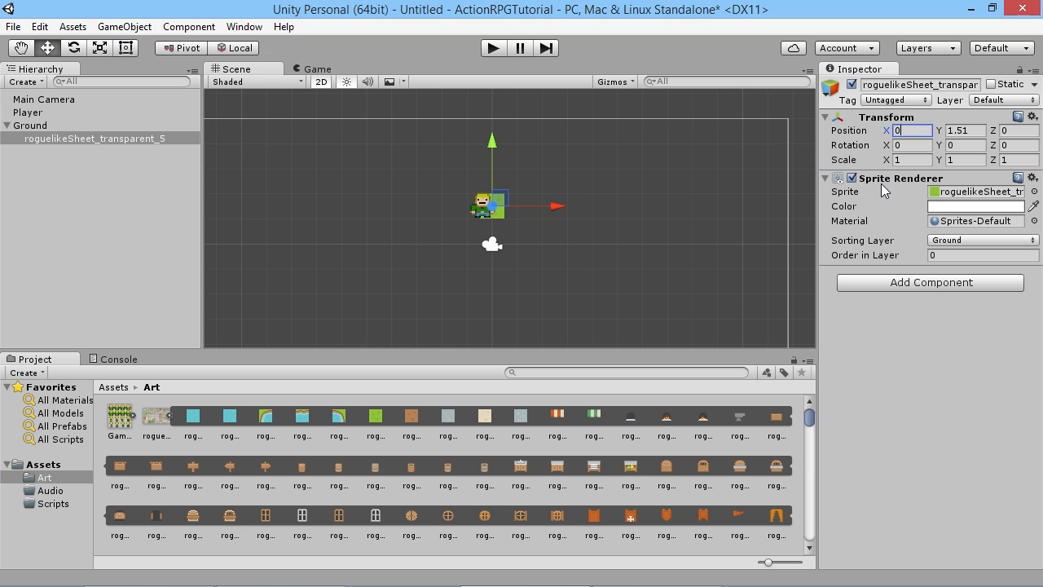
key("Tab")
type("0")
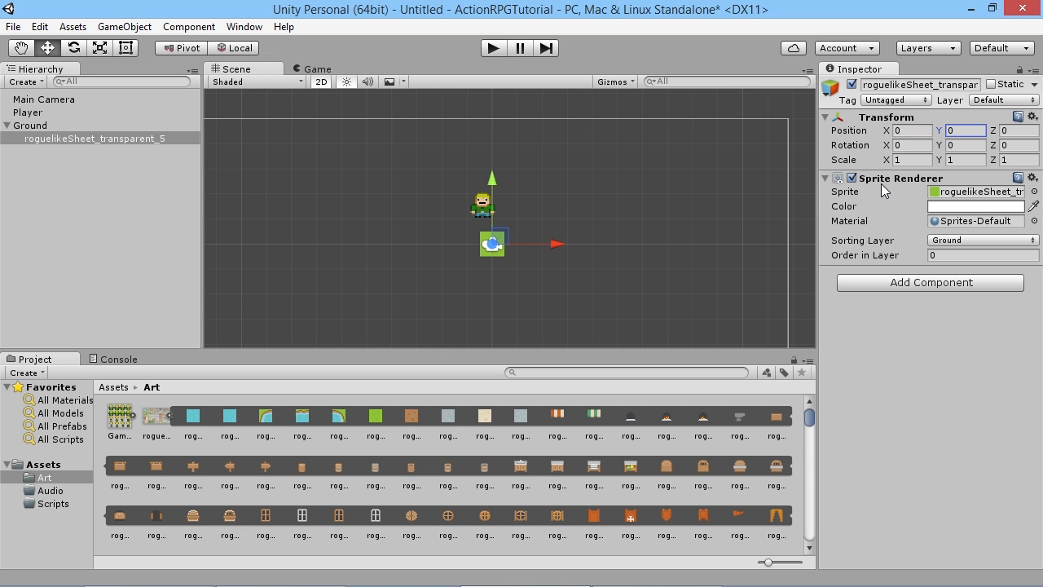
- Duplicate the grass tile three times with grid snapping, placing the copies in a row at X 1, 2 and 3
scroll(506, 274, "up", 5)
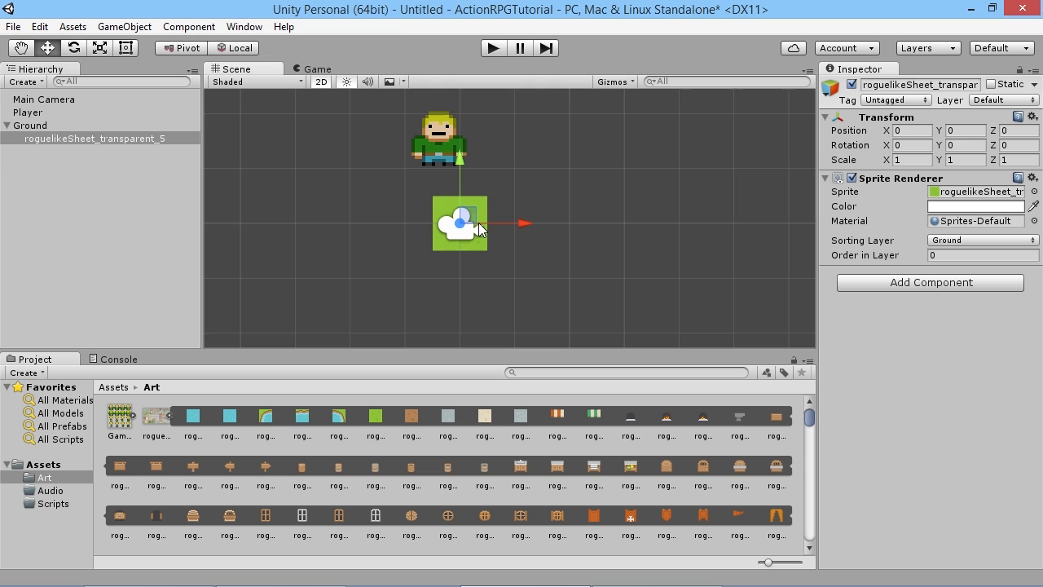
key("ctrl+d")
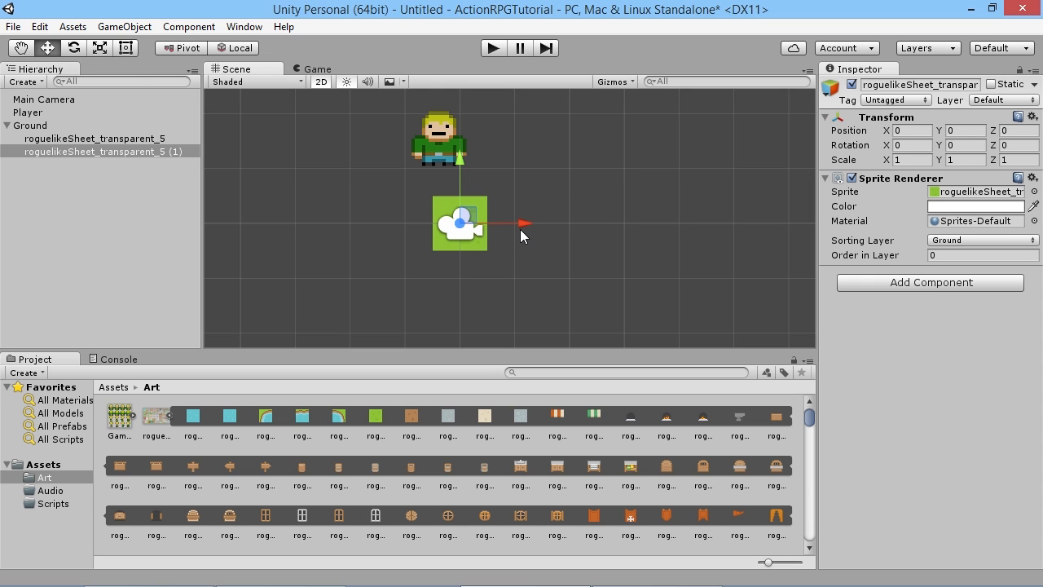
left_click_drag(522, 222, 553, 225, "ctrl")
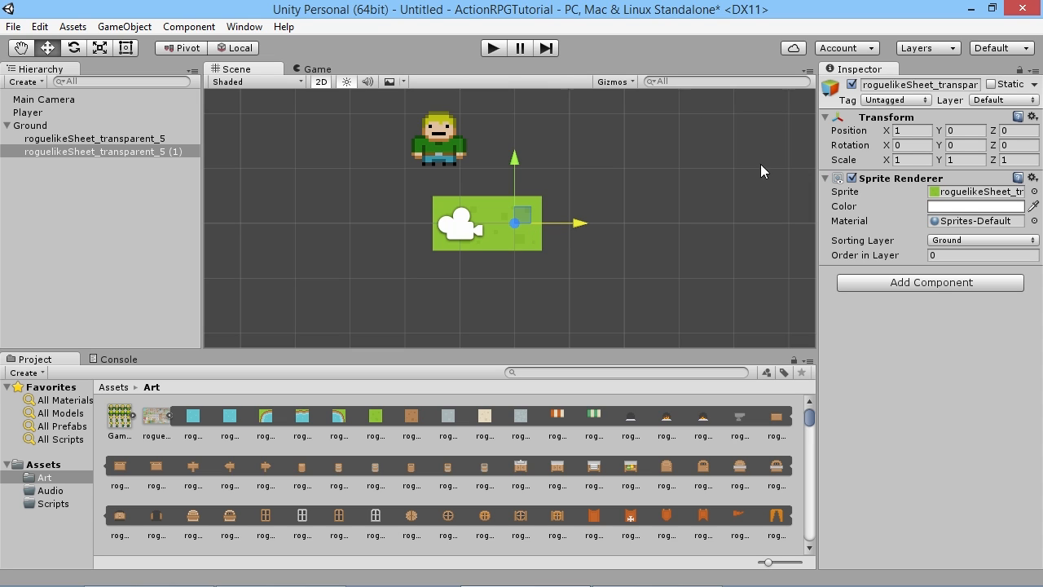
mouse_move(584, 223)
left_mouse_down("ctrl")
mouse_move(629, 225)
mouse_move(597, 216)
left_mouse_up("ctrl")
key("ctrl+d")
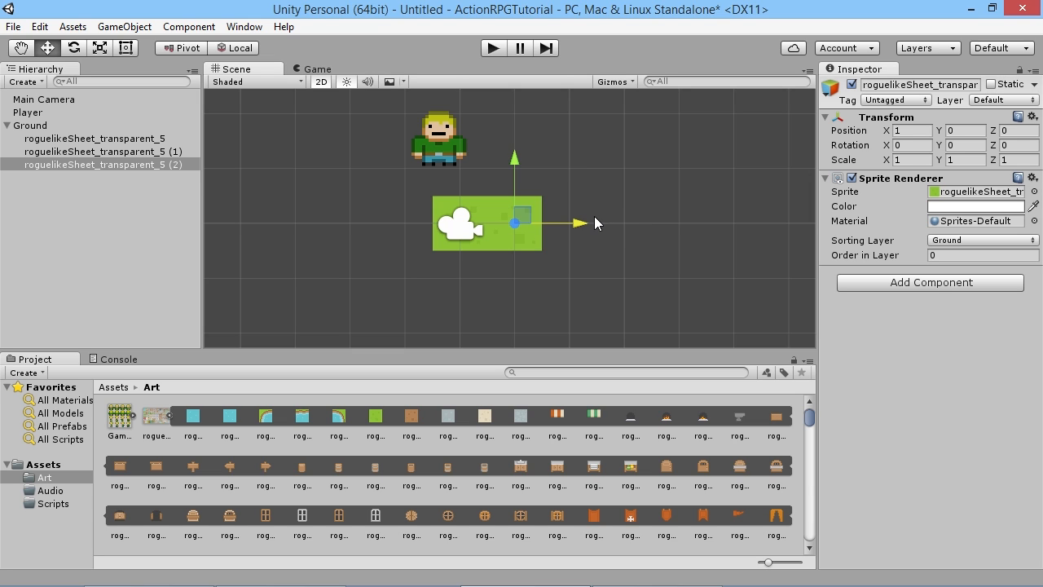
left_click_drag(580, 223, 636, 225, "ctrl")
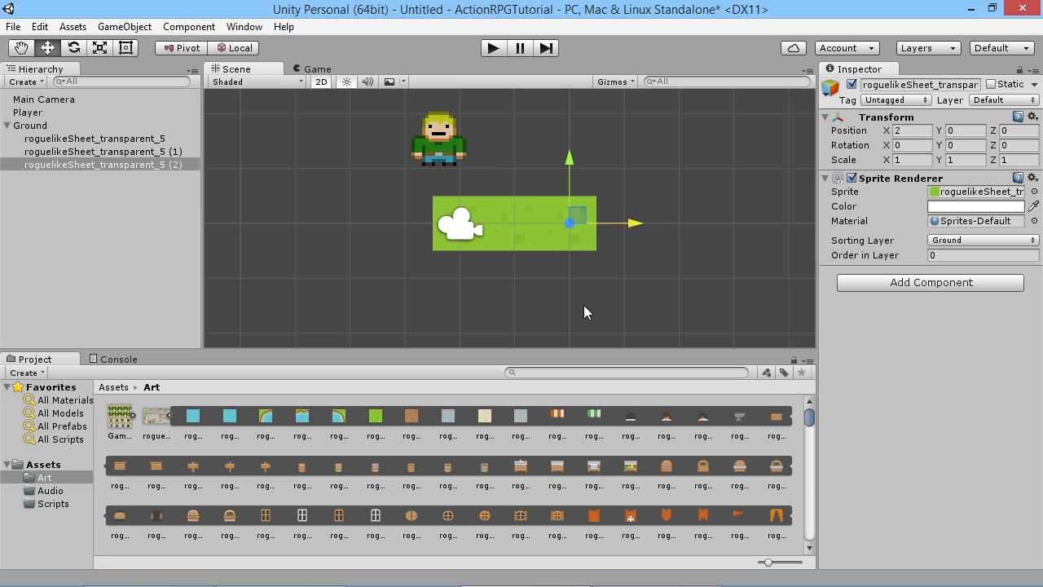
key("ctrl+d")
left_click_drag(647, 224, 676, 230, "ctrl")
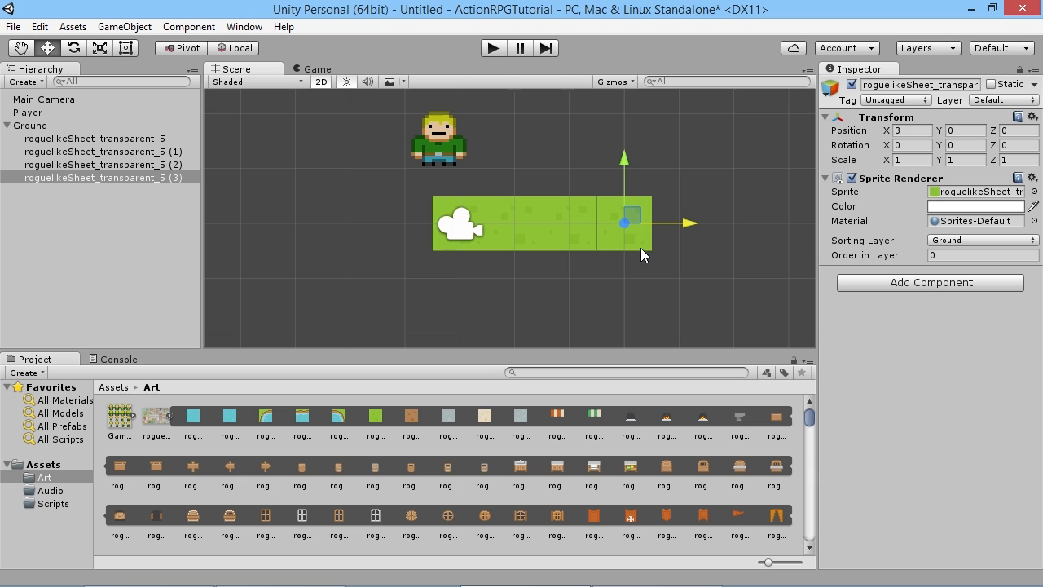
- Extend the grass row with snapped duplicates of the tile at X -1, -2, -3, -4 and 4
left_click(442, 247)
scroll(452, 245, "down", 3)
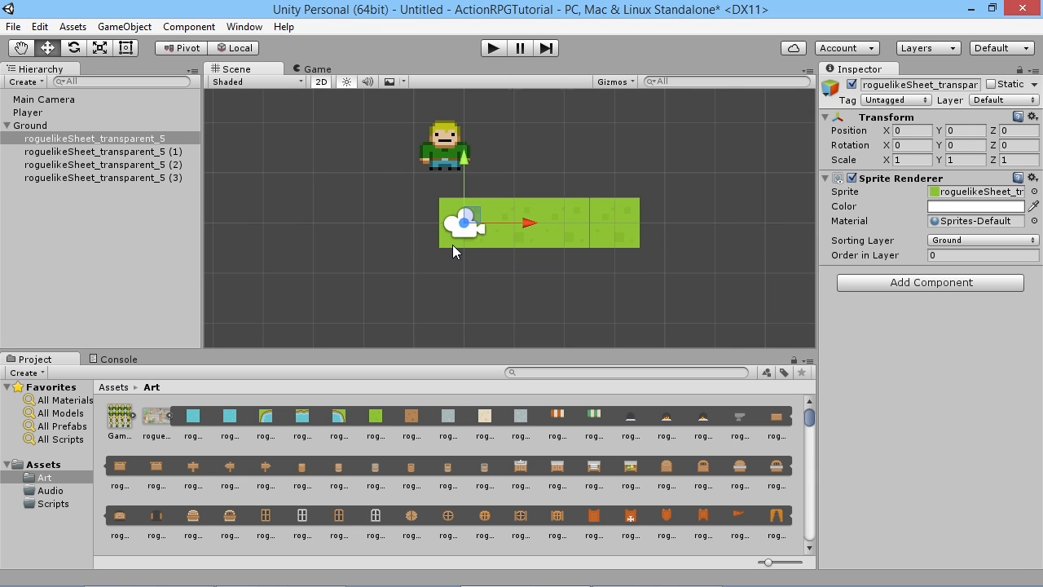
middle_click_drag(450, 249, 505, 261)
key("ctrl+d")
left_click_drag(593, 229, 487, 229, "ctrl")
key("ctrl+d")
key("ctrl+d")
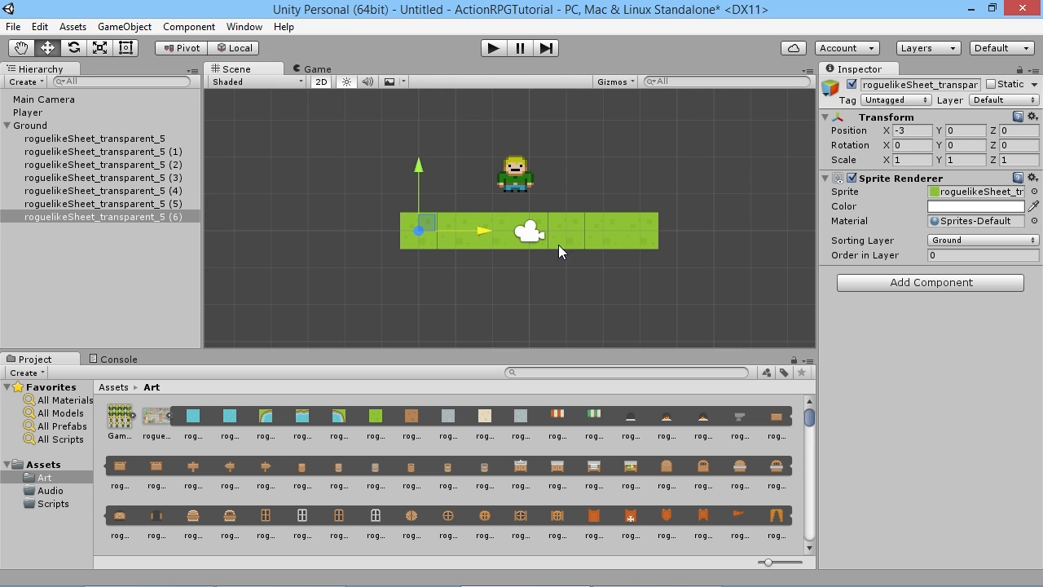
key("ctrl+d")
left_click_drag(480, 228, 448, 231, "ctrl")
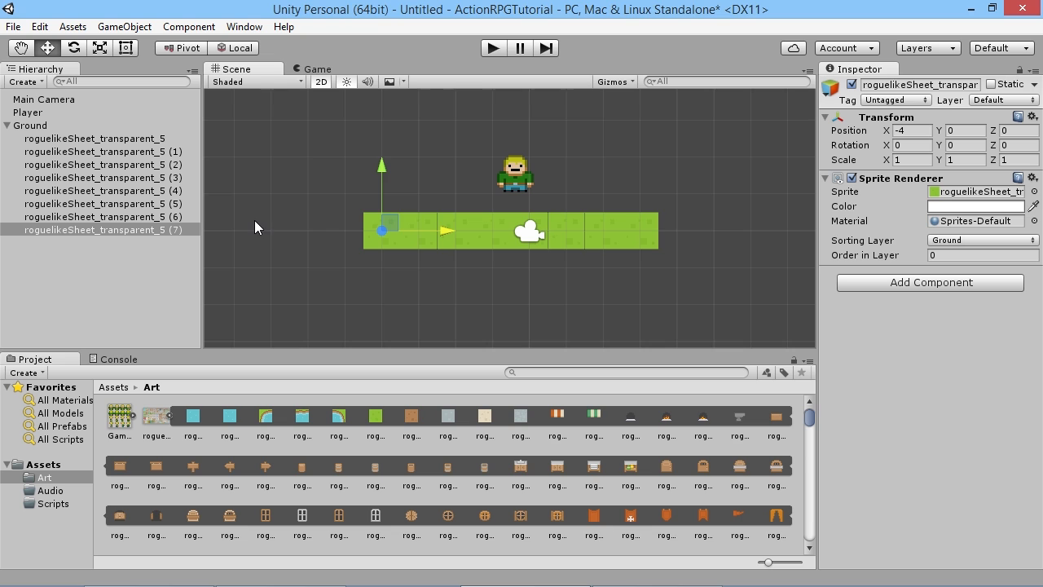
key("ctrl+d")
left_click_drag(444, 230, 726, 253, "ctrl")
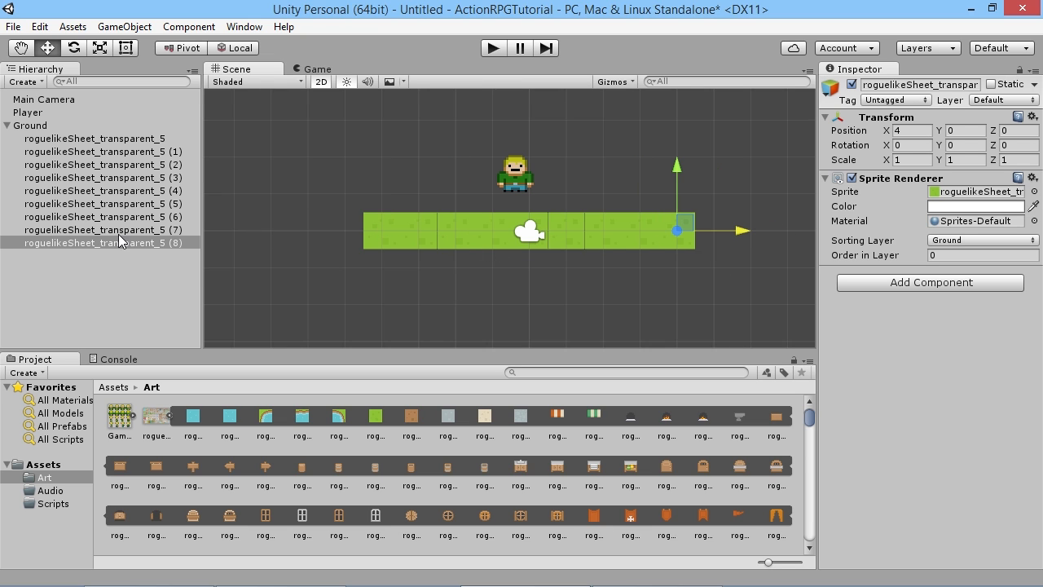
- Duplicate the whole row of grass tiles twice, snapping the new rows above it at Y 1 and Y 2
left_click(103, 137, "shift")
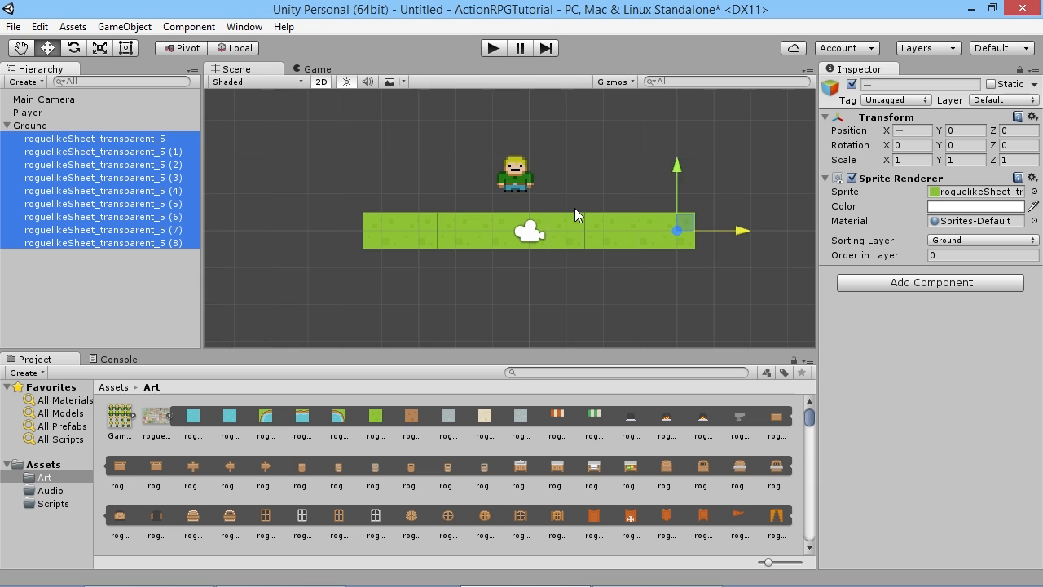
key("ctrl+d")
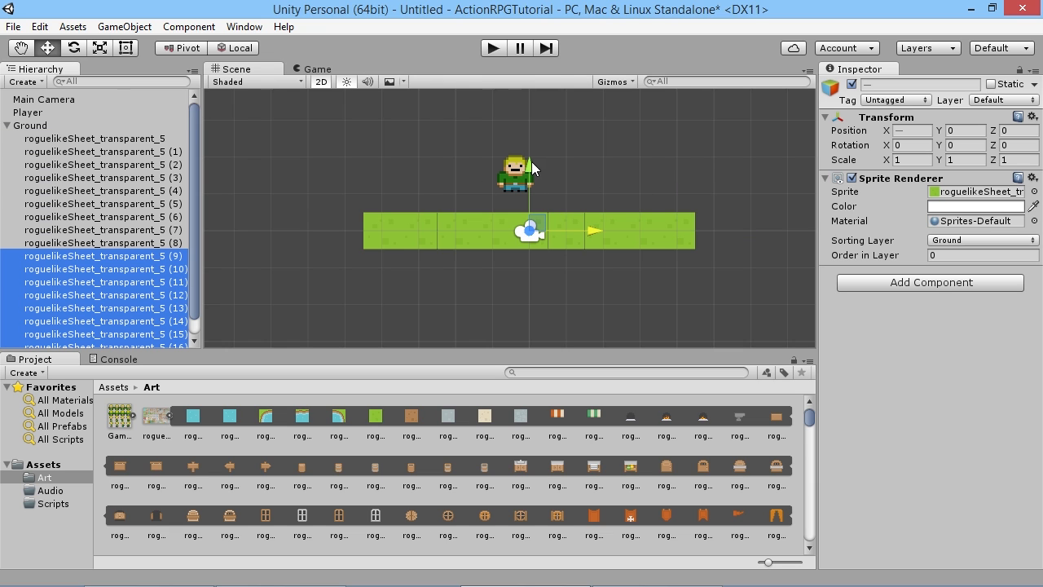
left_click_drag(529, 173, 530, 139, "ctrl")
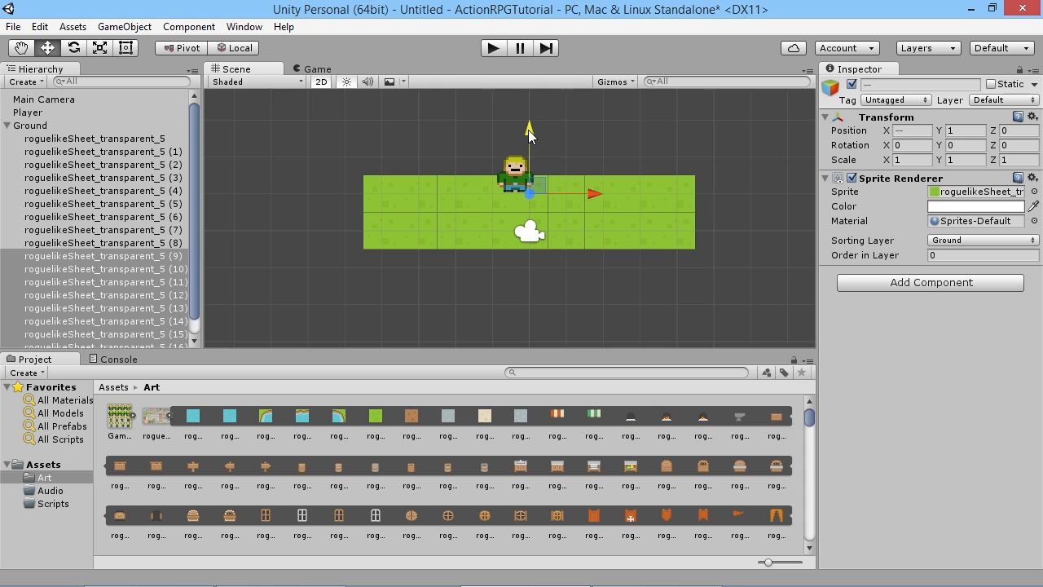
left_click(575, 147)
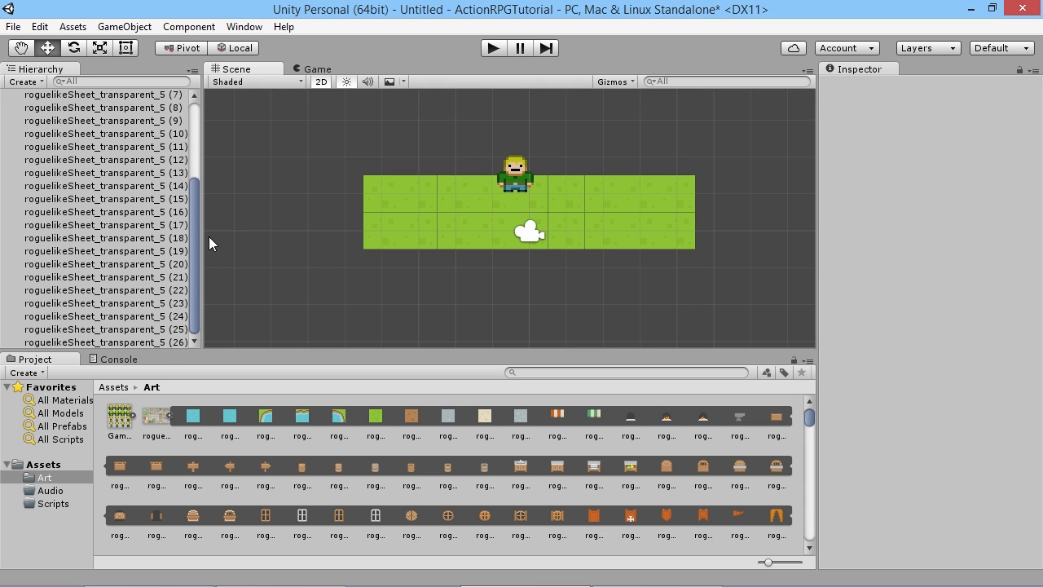
key("ctrl+z")
scroll(187, 254, "up", 3)
scroll(184, 253, "down", 3)
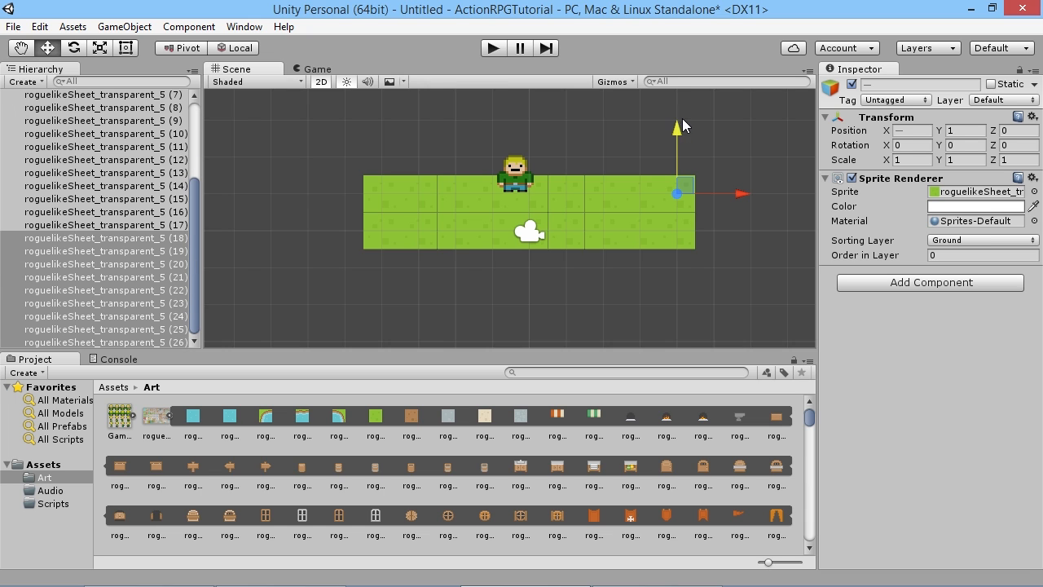
left_click_drag(682, 118, 687, 101, "ctrl")
scroll(717, 232, "down", 3)
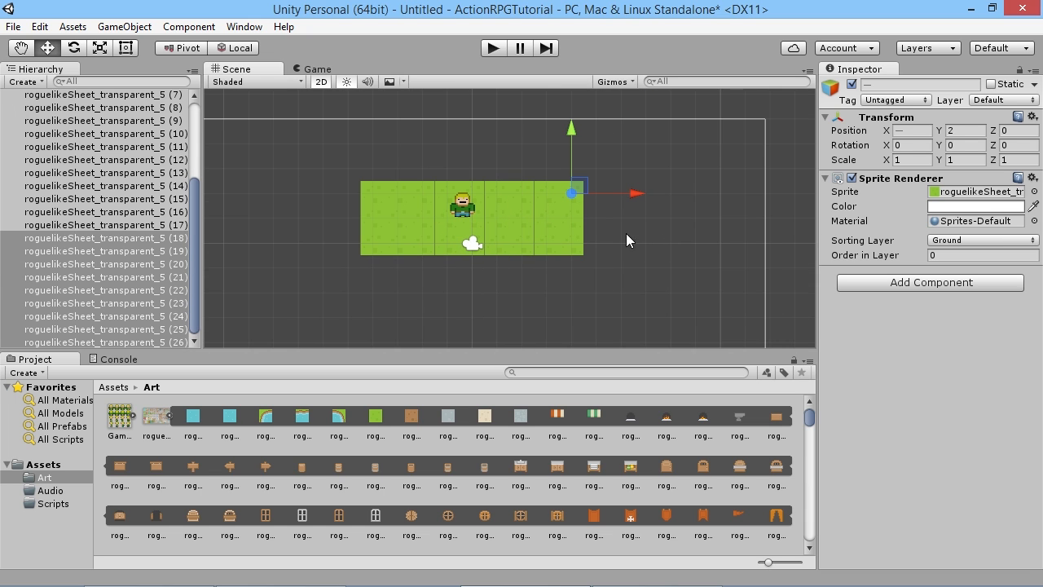
- Add four more snapped copies of the grass row below the original at Y -1, -2, -3 and -4
key("ctrl+d")
left_click_drag(469, 132, 464, 221, "ctrl")
key("ctrl+d")
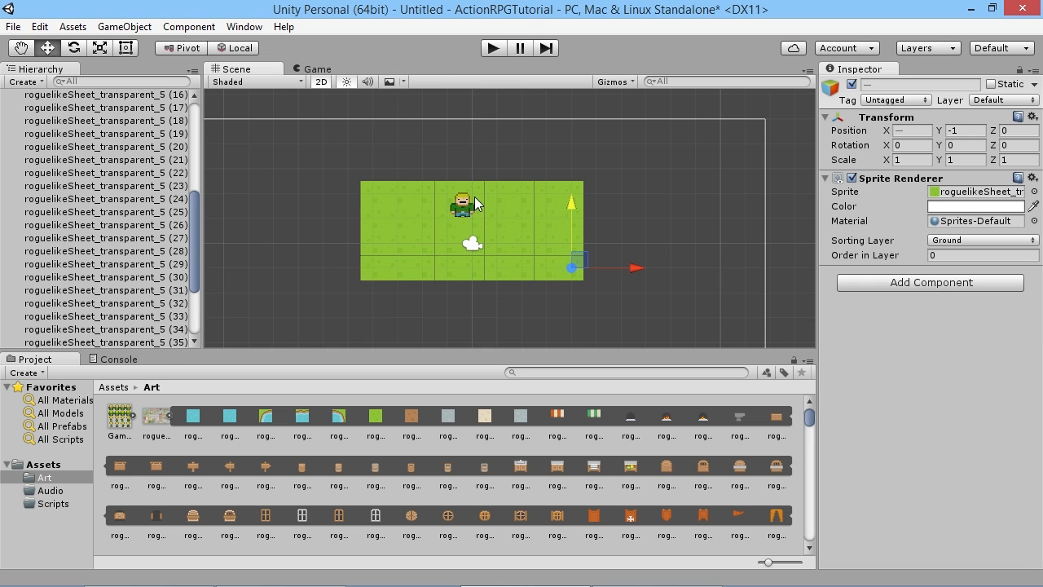
left_click_drag(570, 203, 563, 235, "ctrl")
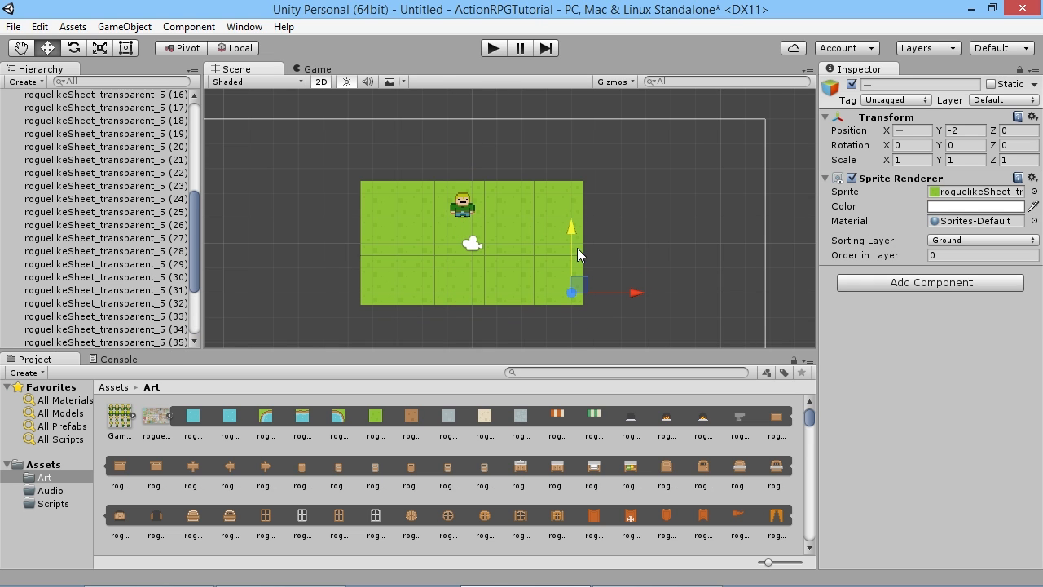
key("ctrl+d")
left_click_drag(476, 231, 491, 259, "ctrl")
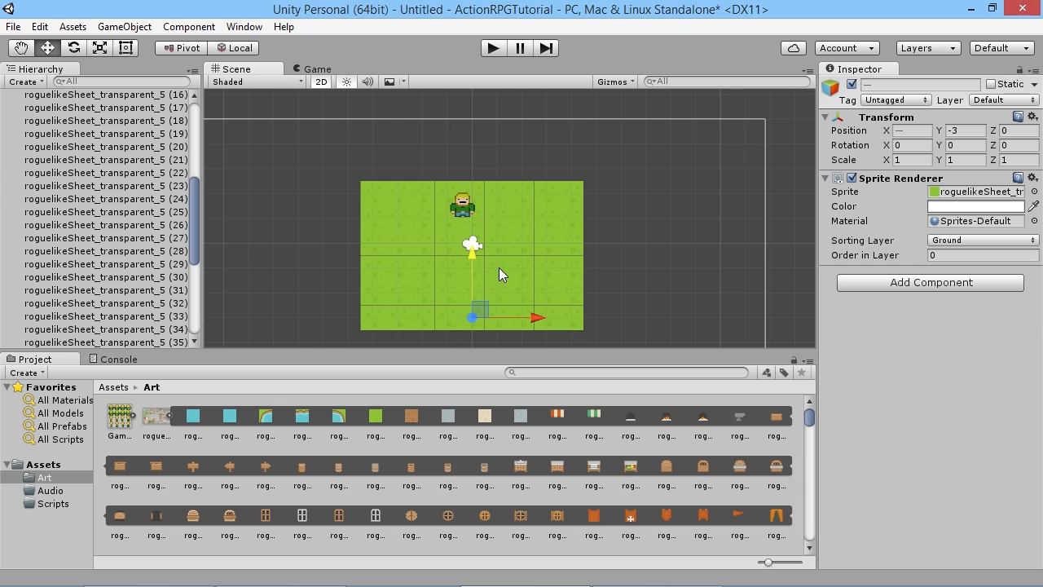
key("ctrl+d")
left_click_drag(574, 255, 573, 277, "ctrl")
middle_click_drag(695, 301, 718, 263)
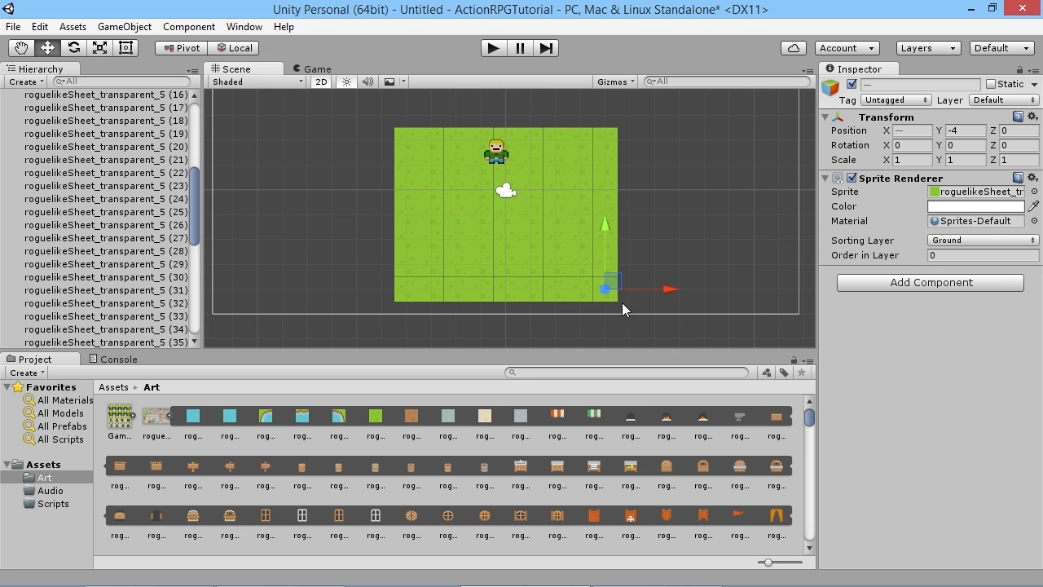
- Examine the seams between the grass tiles at different zoom levels and in the maximized Game view, and restore the normal layout
scroll(582, 215, "up", 5)
scroll(580, 220, "up", 2)
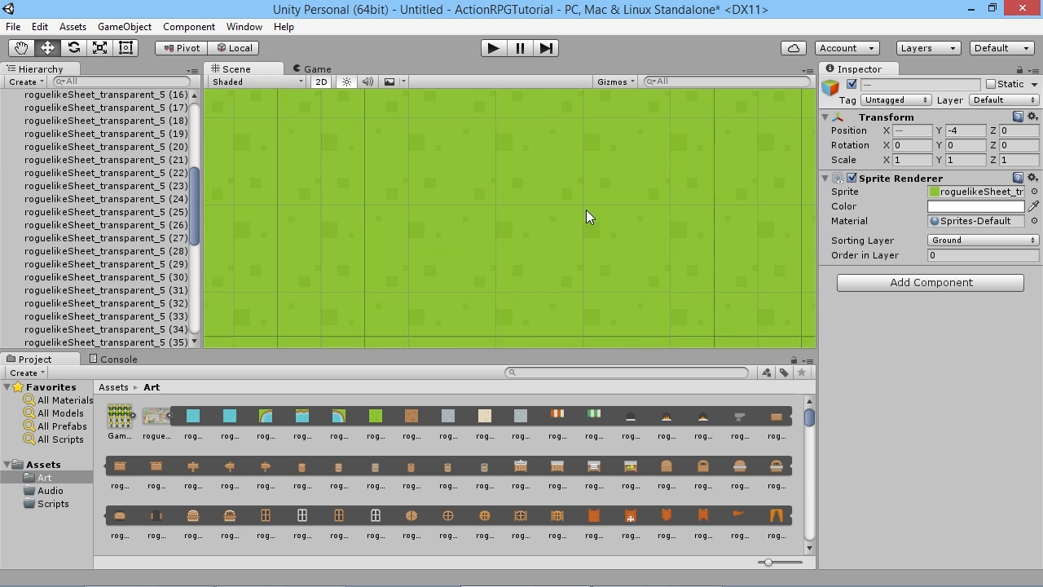
scroll(592, 235, "down", 5)
scroll(449, 238, "down", 4)
scroll(448, 238, "up", 4)
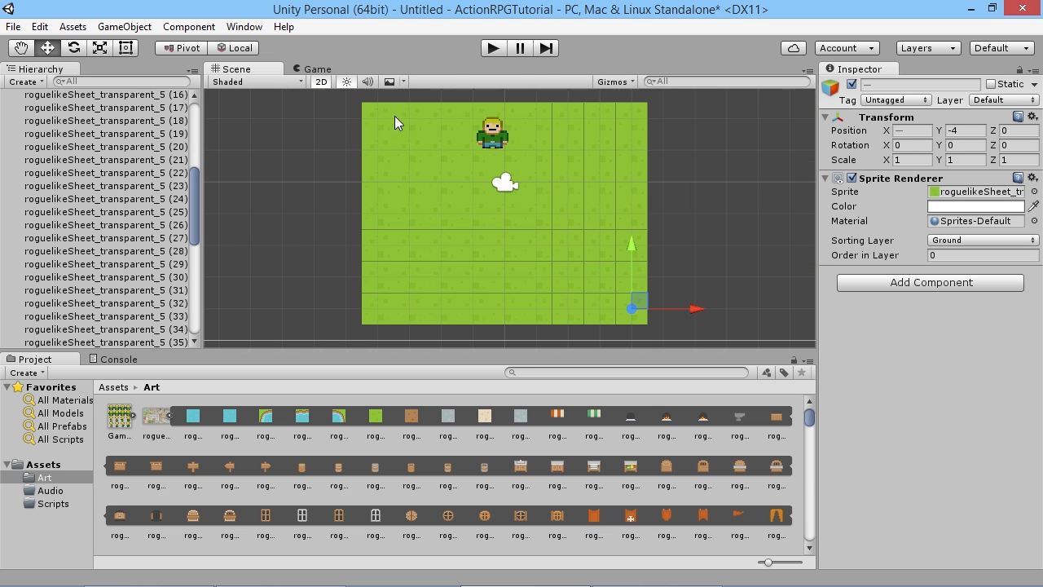
left_click(314, 69)
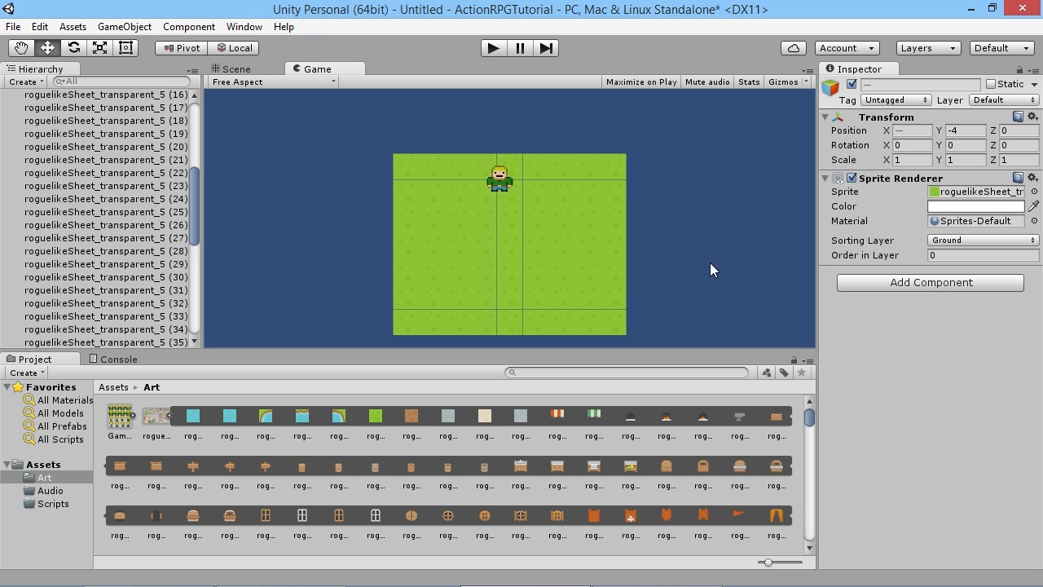
right_click(318, 68)
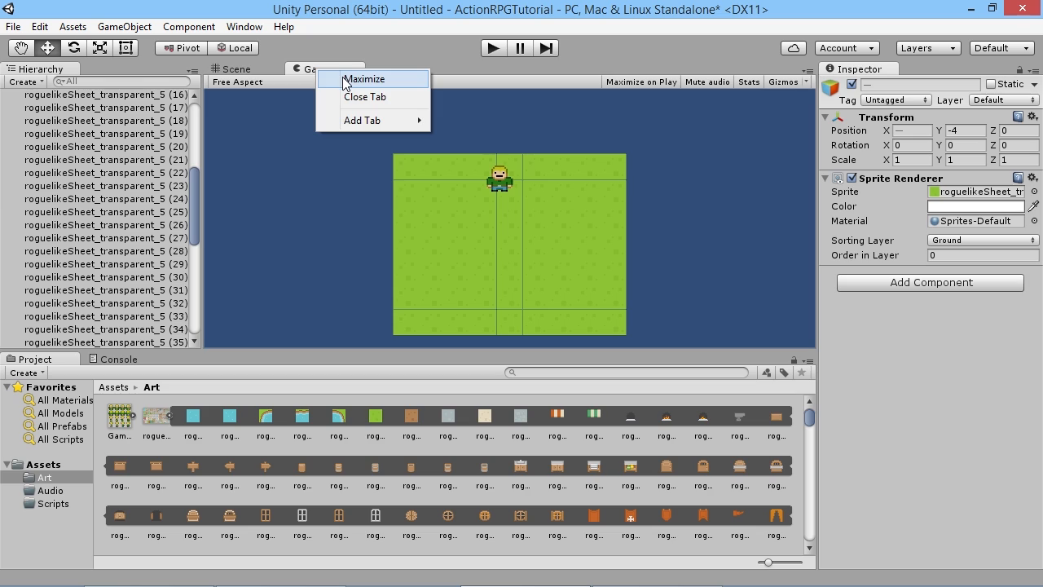
left_click(343, 76)
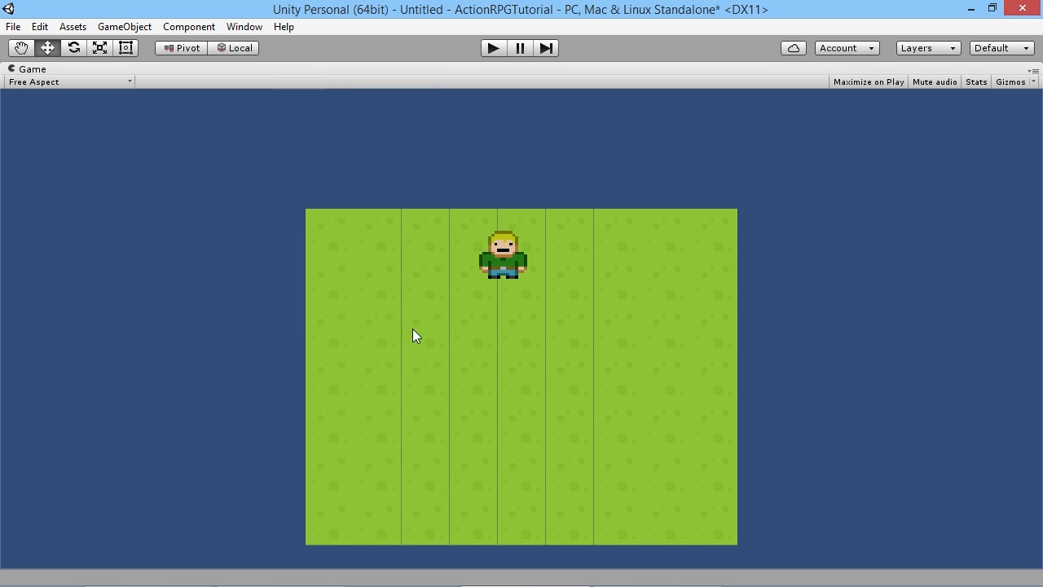
right_click(222, 67)
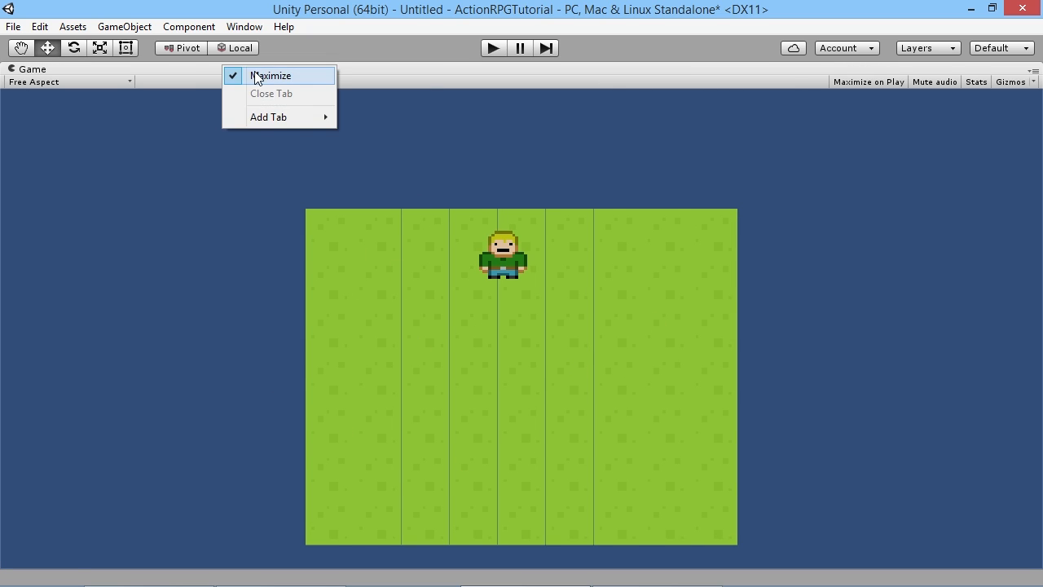
left_click(254, 72)
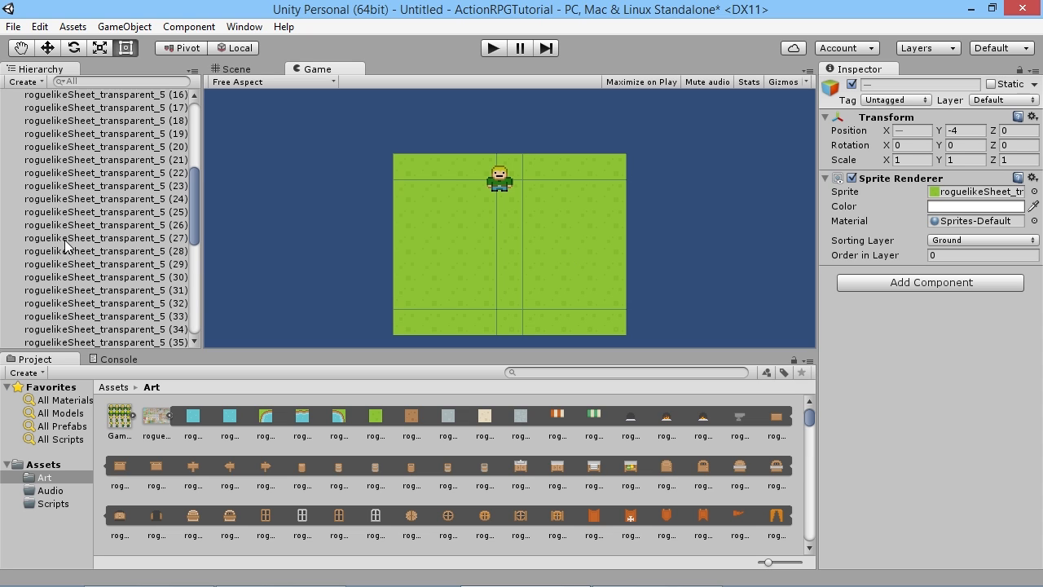
- Collapse the Ground object's list of child tiles in the hierarchy
scroll(133, 261, "up", 10)
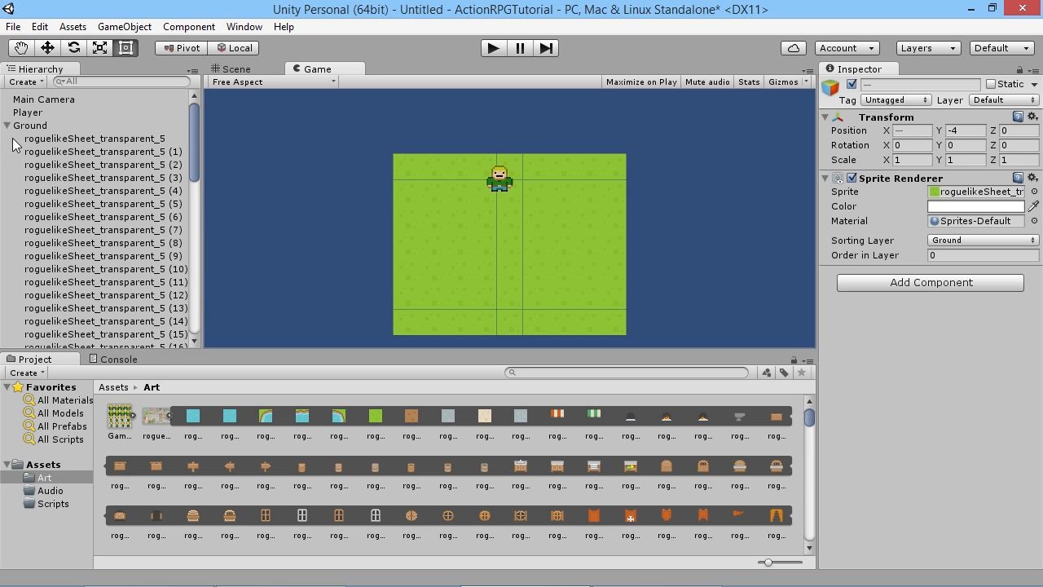
left_click(8, 126)
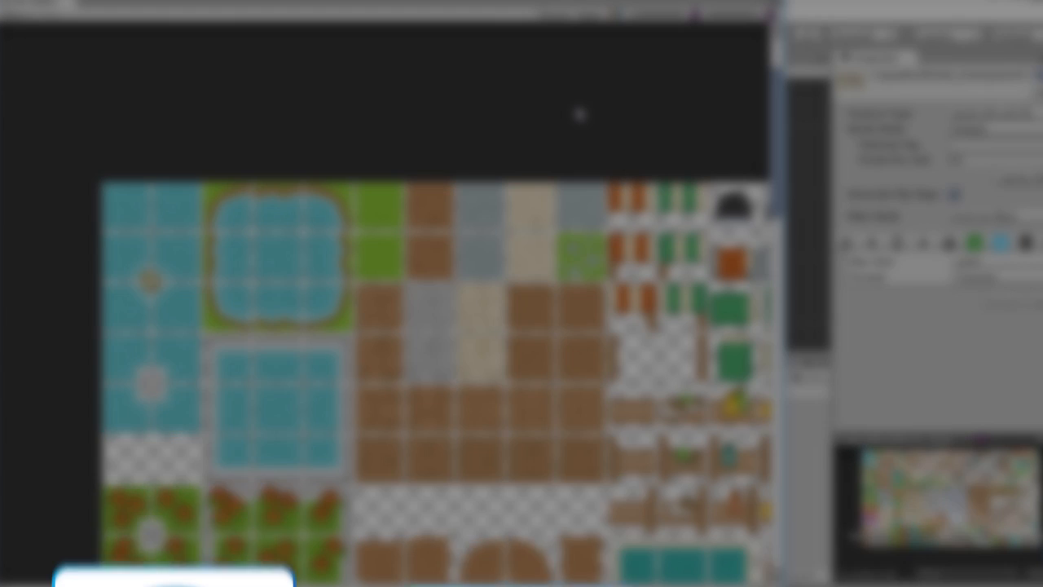